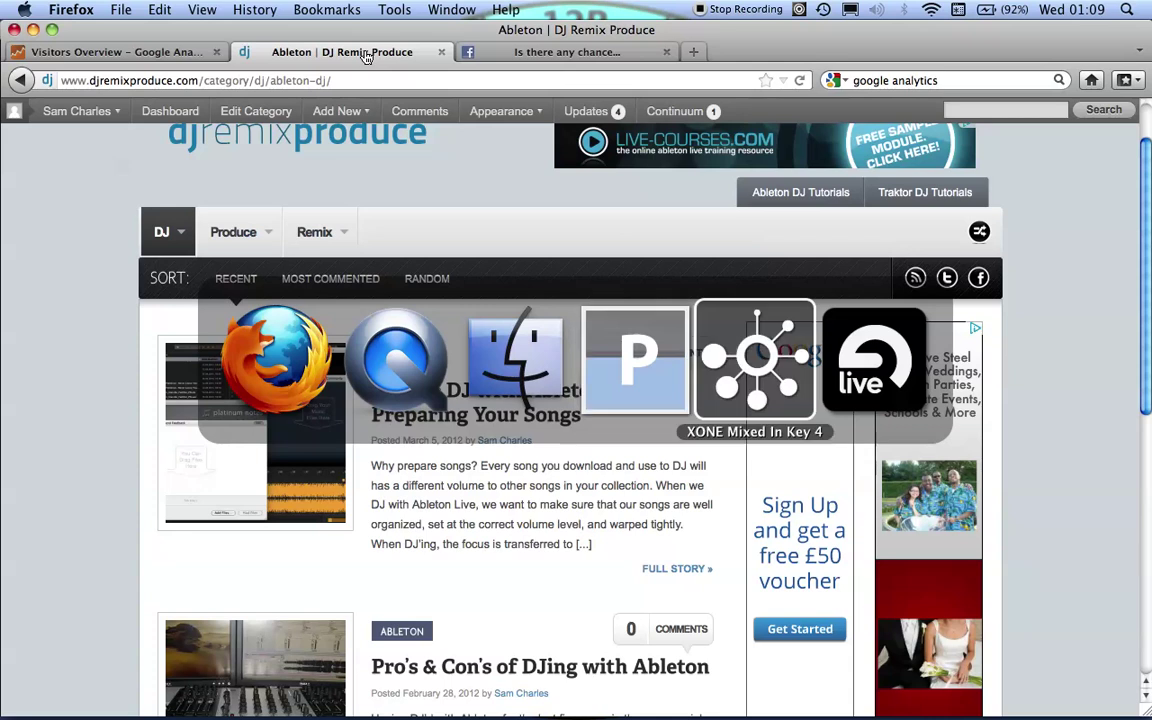
Step: Switch to Platinum Notes and review its file format and output folder preferences for processed files
{"action": "key", "text": "super+Tab"}
{"action": "key", "text": "super+Tab"}
{"action": "key", "text": "super+Tab"}
{"action": "key", "text": "super+Tab"}
{"action": "key", "text": "super+Tab"}
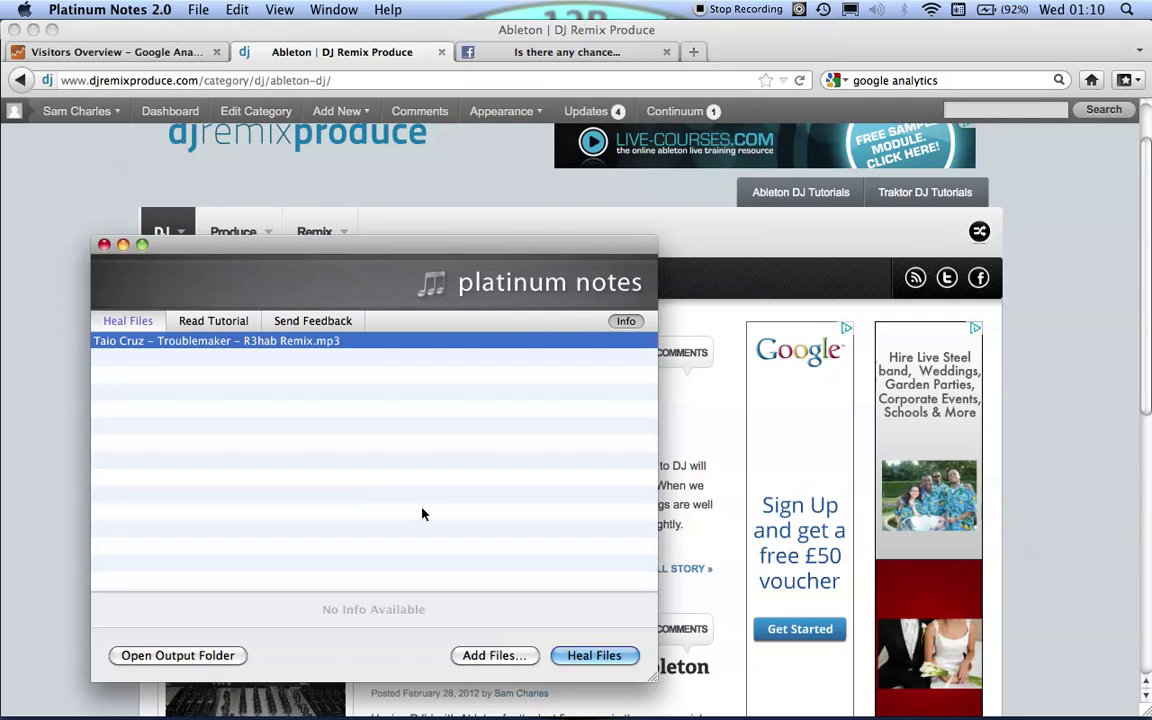
{"action": "left_click", "coordinate": [117, 9]}
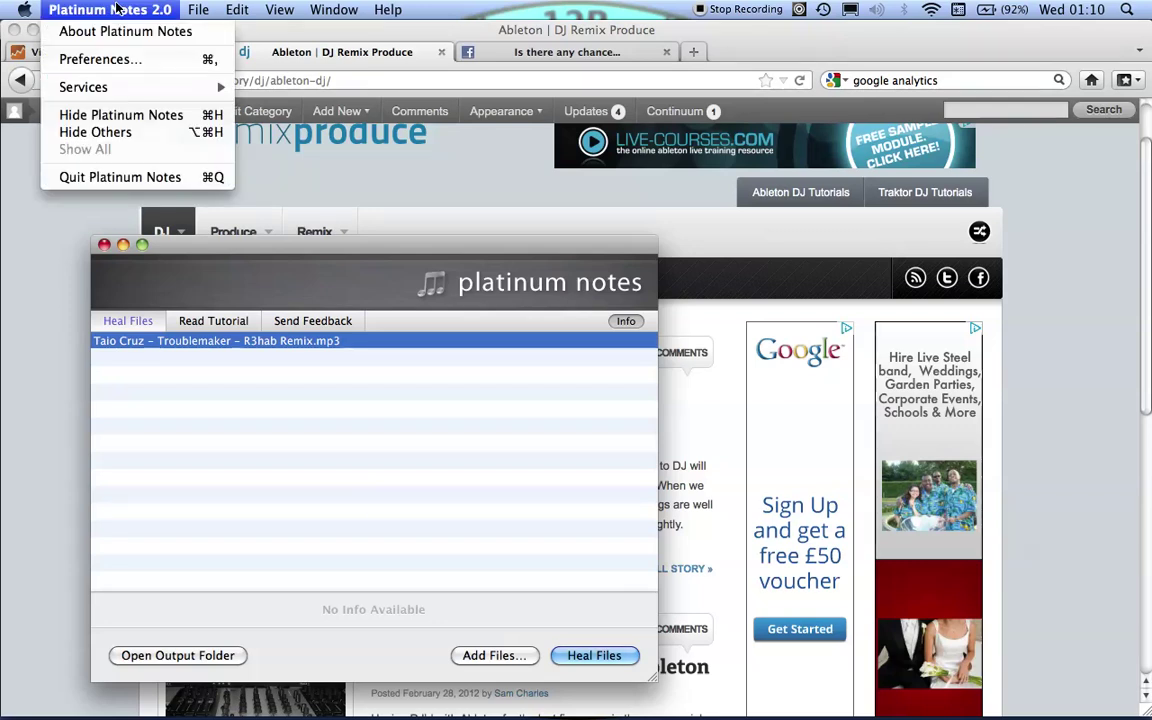
{"action": "left_click", "coordinate": [121, 61]}
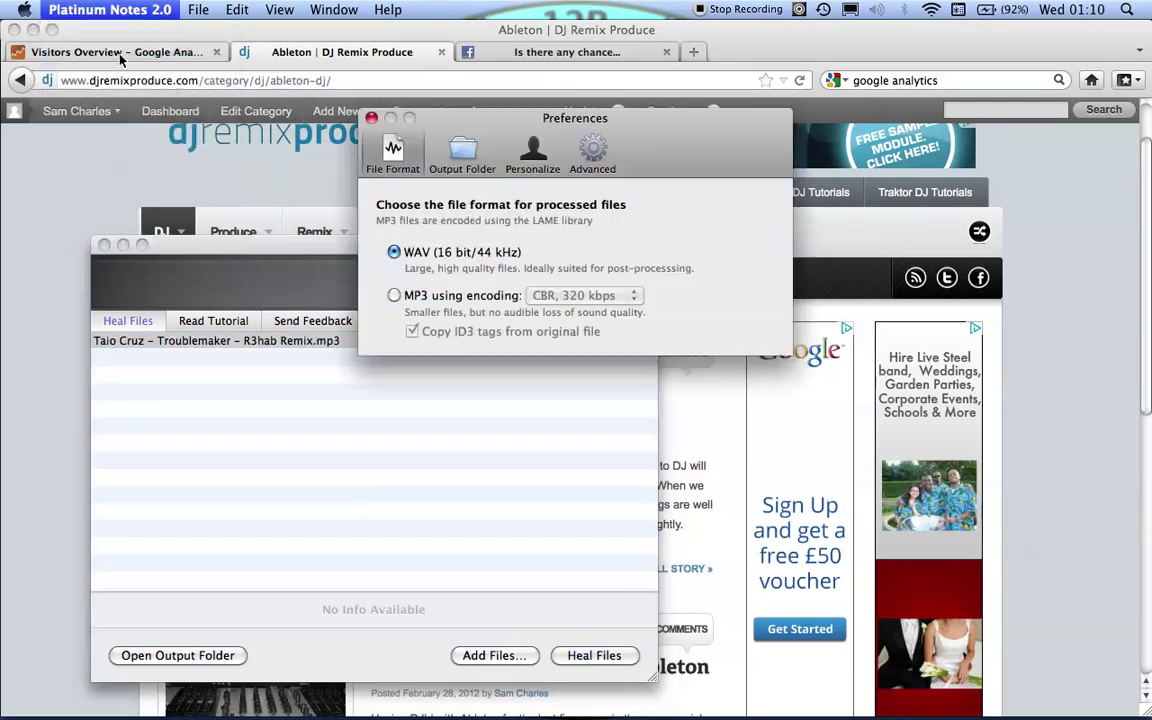
{"action": "left_click", "coordinate": [462, 152]}
{"action": "left_click", "coordinate": [533, 152]}
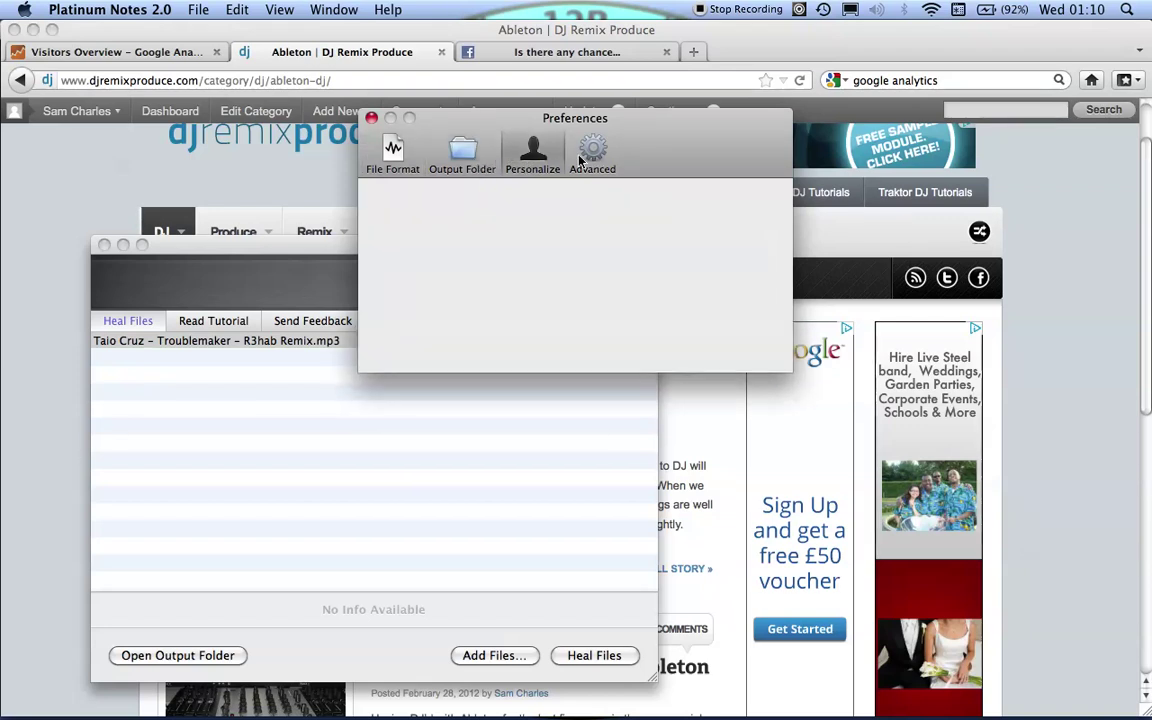
{"action": "left_click", "coordinate": [475, 152]}
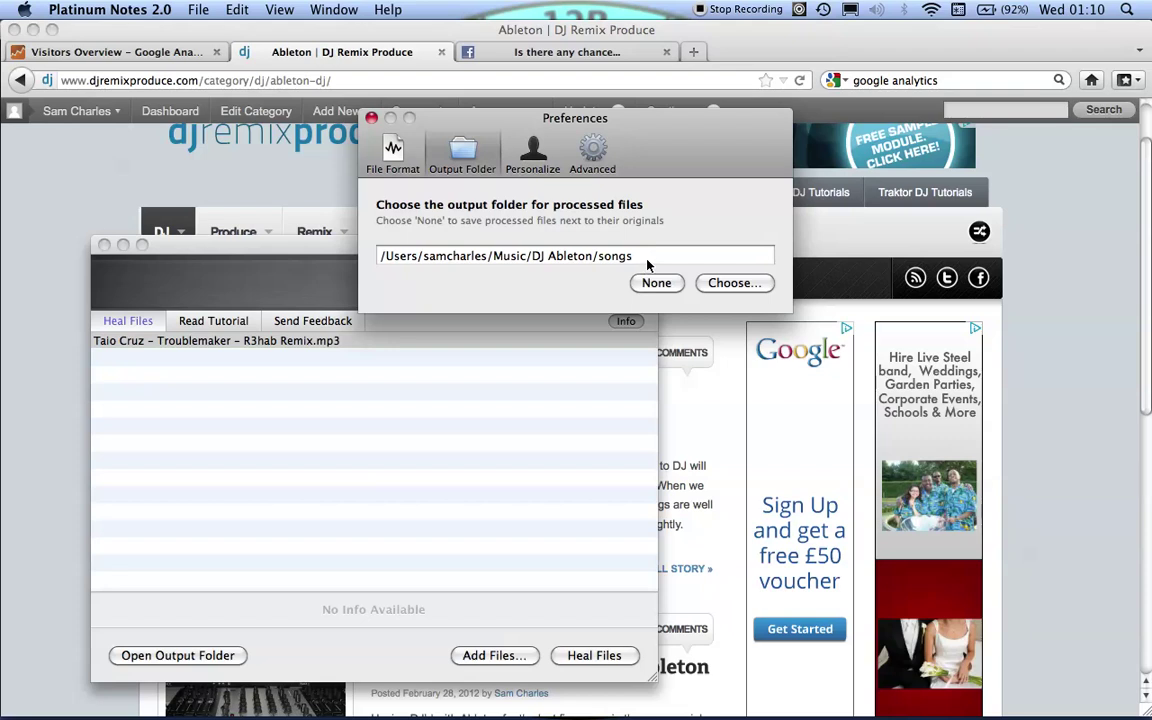
{"action": "left_click", "coordinate": [371, 119]}
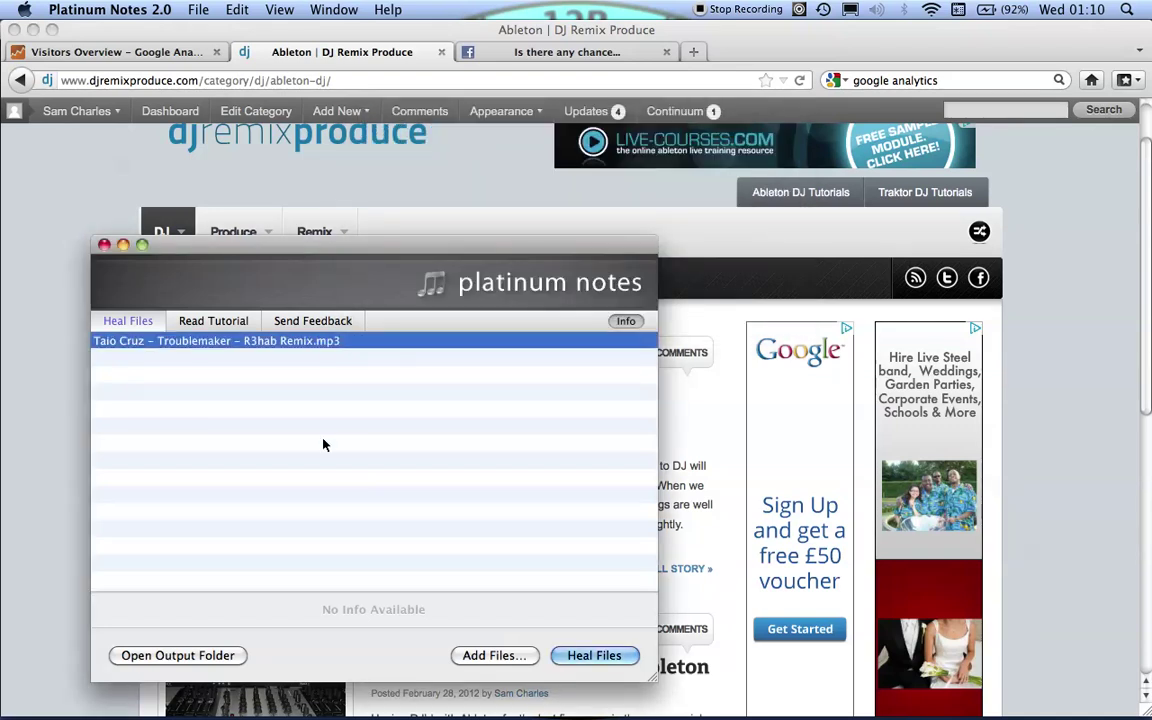
Step: Select the processed Taio Cruz Troublemaker WAV in the Finder songs folder, and open XONE Mixed In Key alongside it
{"action": "left_click", "coordinate": [47, 697]}
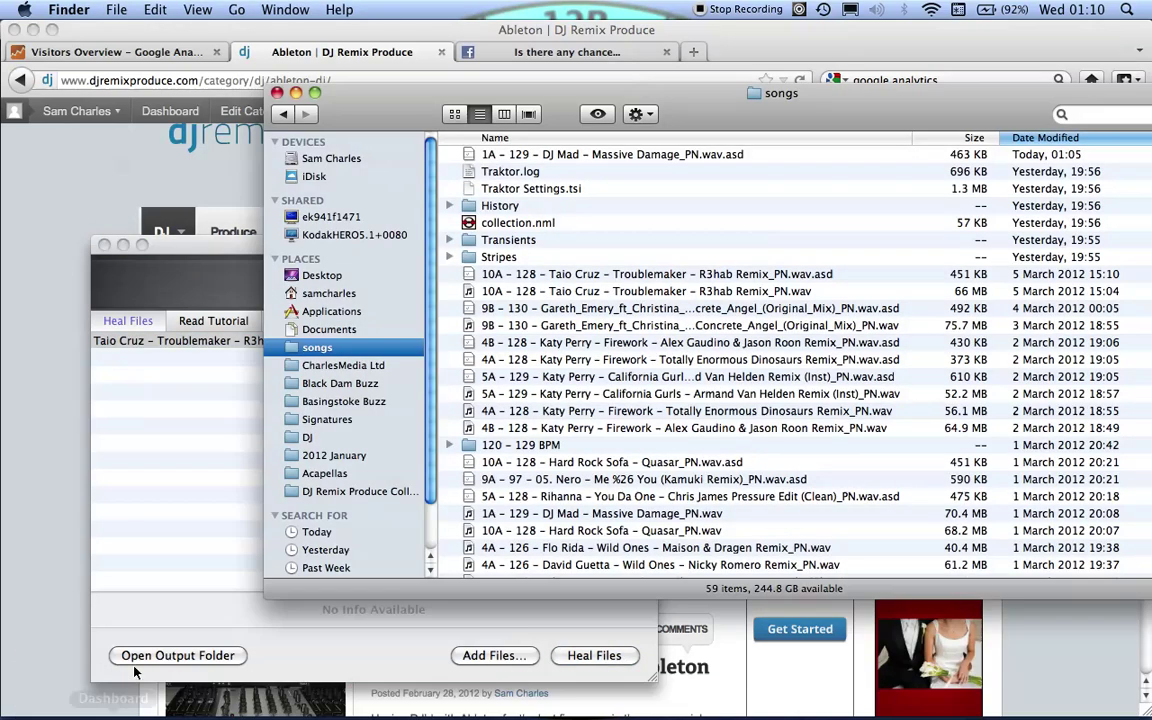
{"action": "left_click", "coordinate": [590, 291]}
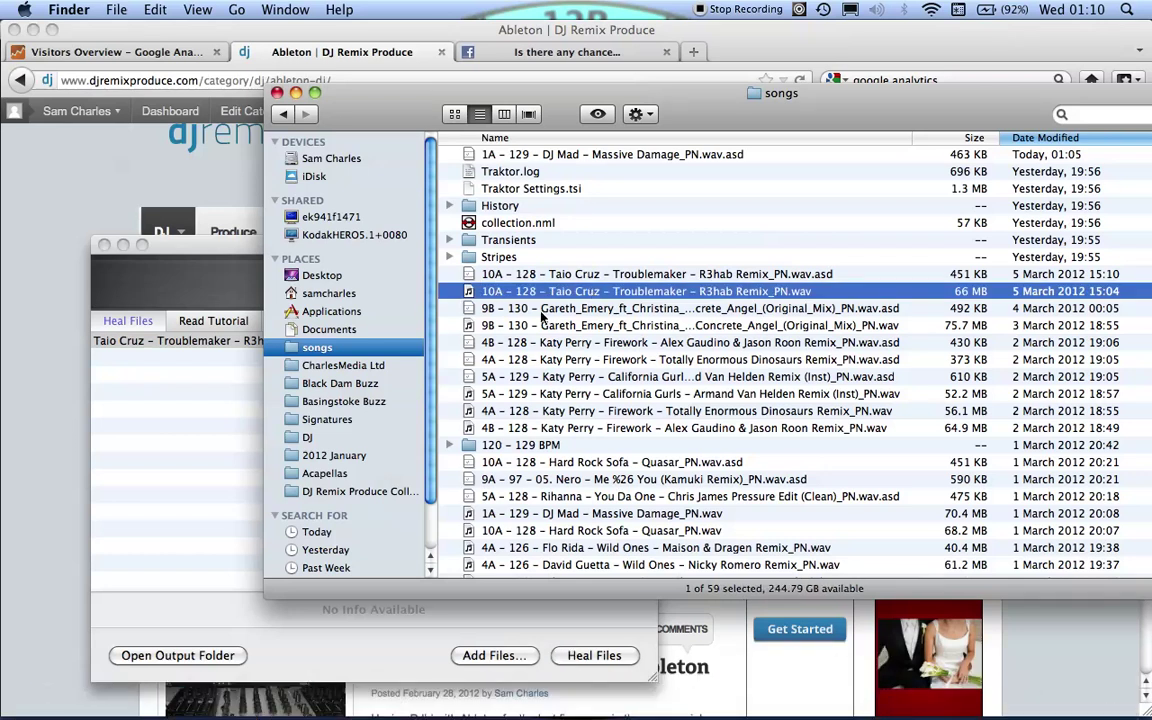
{"action": "mouse_move", "coordinate": [689, 694]}
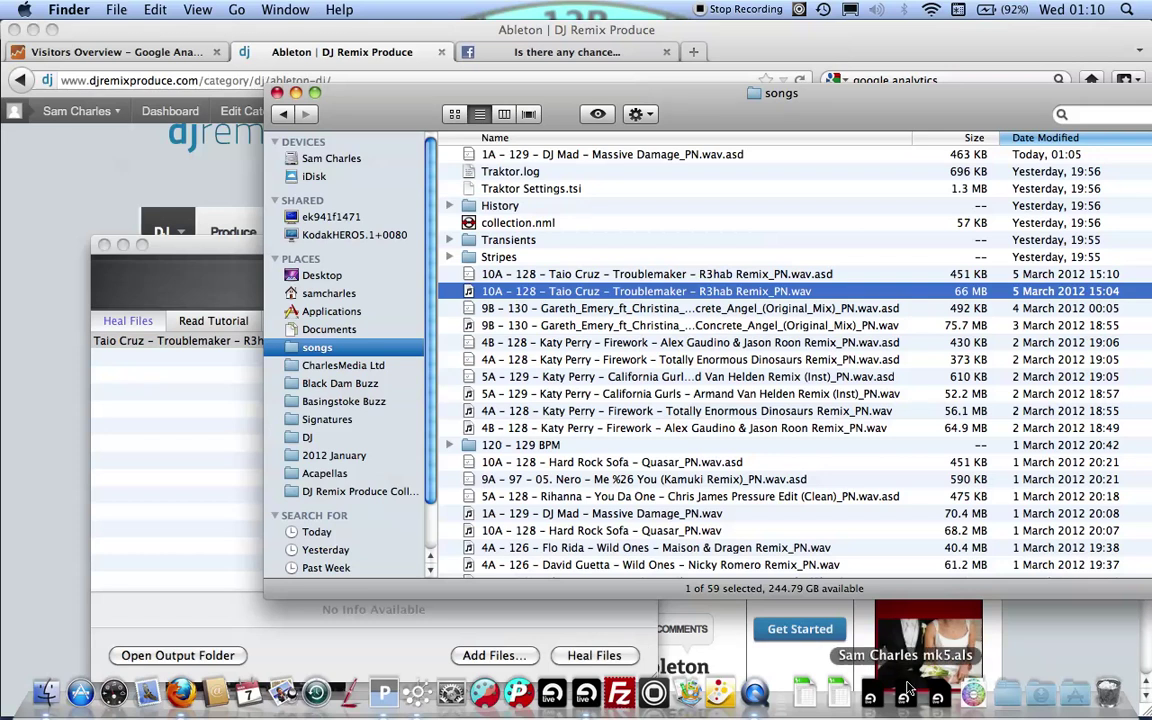
{"action": "left_click", "coordinate": [451, 693]}
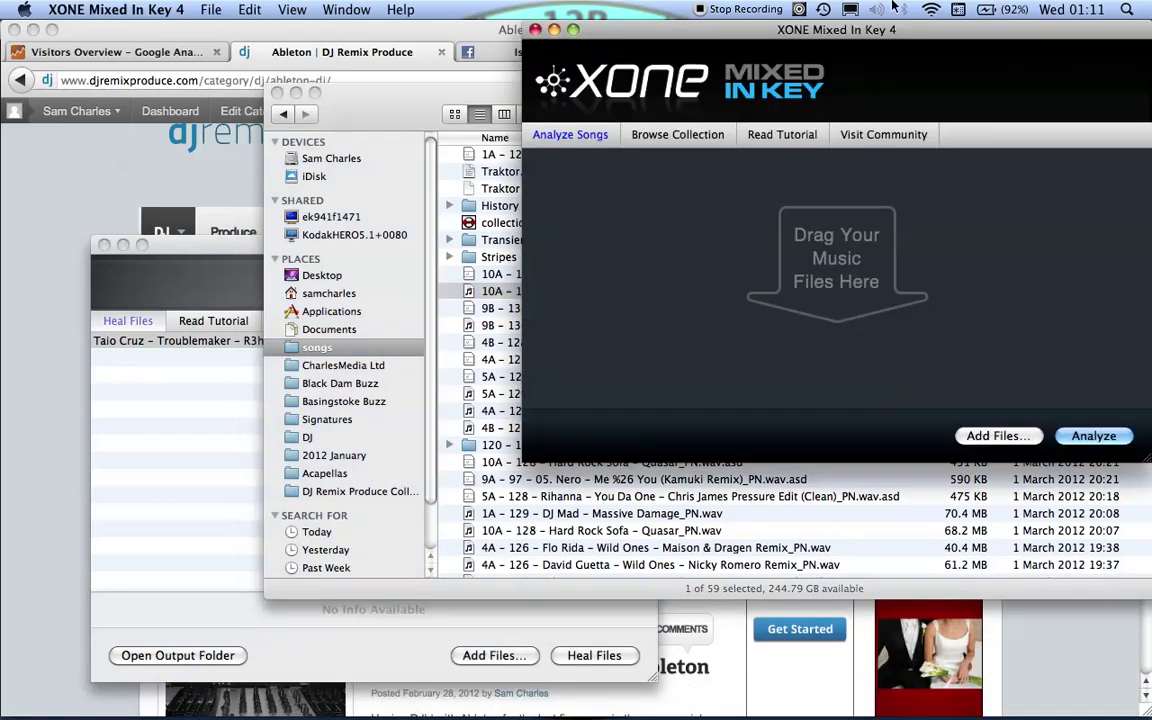
{"action": "left_click_drag", "start_coordinate": [893, 30], "coordinate": [386, 38]}
{"action": "left_click", "coordinate": [840, 312]}
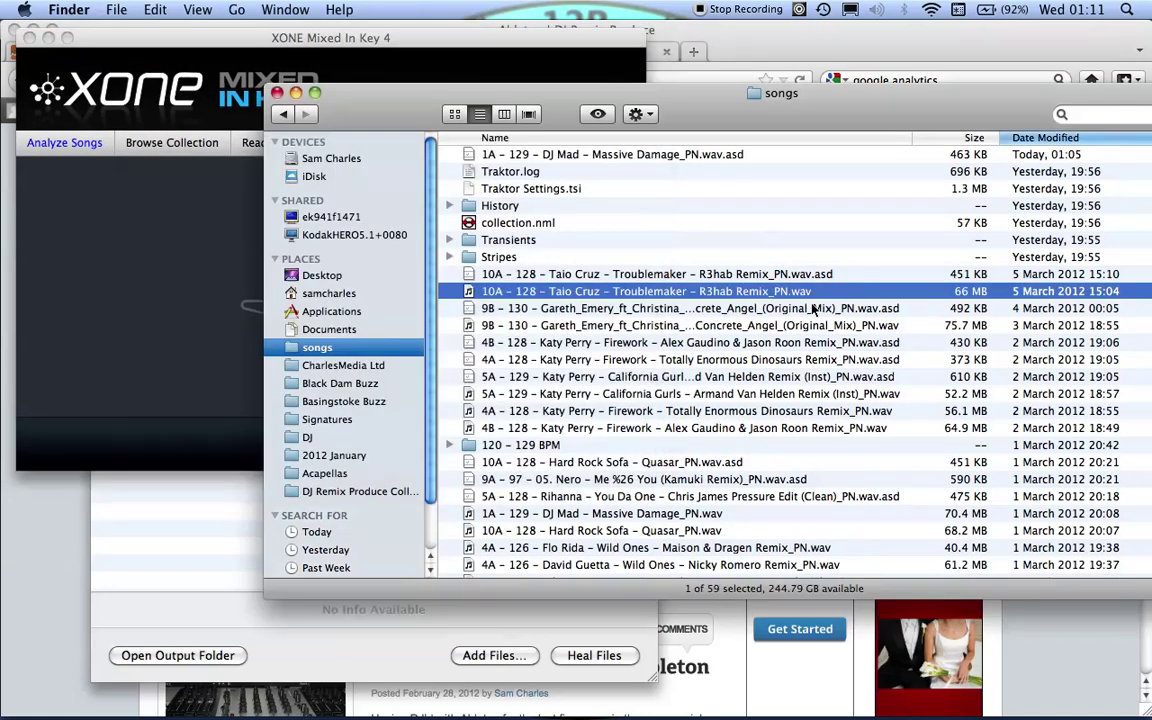
{"action": "left_click", "coordinate": [156, 197]}
Step: Review Mixed In Key's file renaming preferences, and close its preferences and main window
{"action": "left_click", "coordinate": [145, 9]}
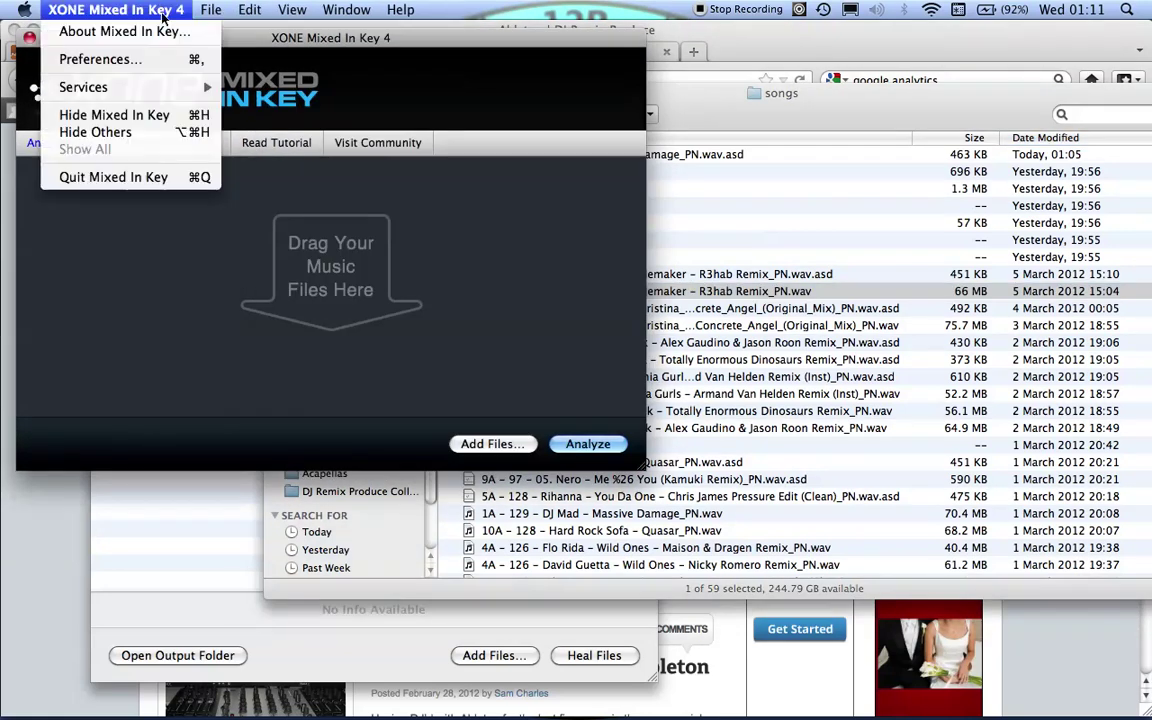
{"action": "left_click", "coordinate": [148, 62]}
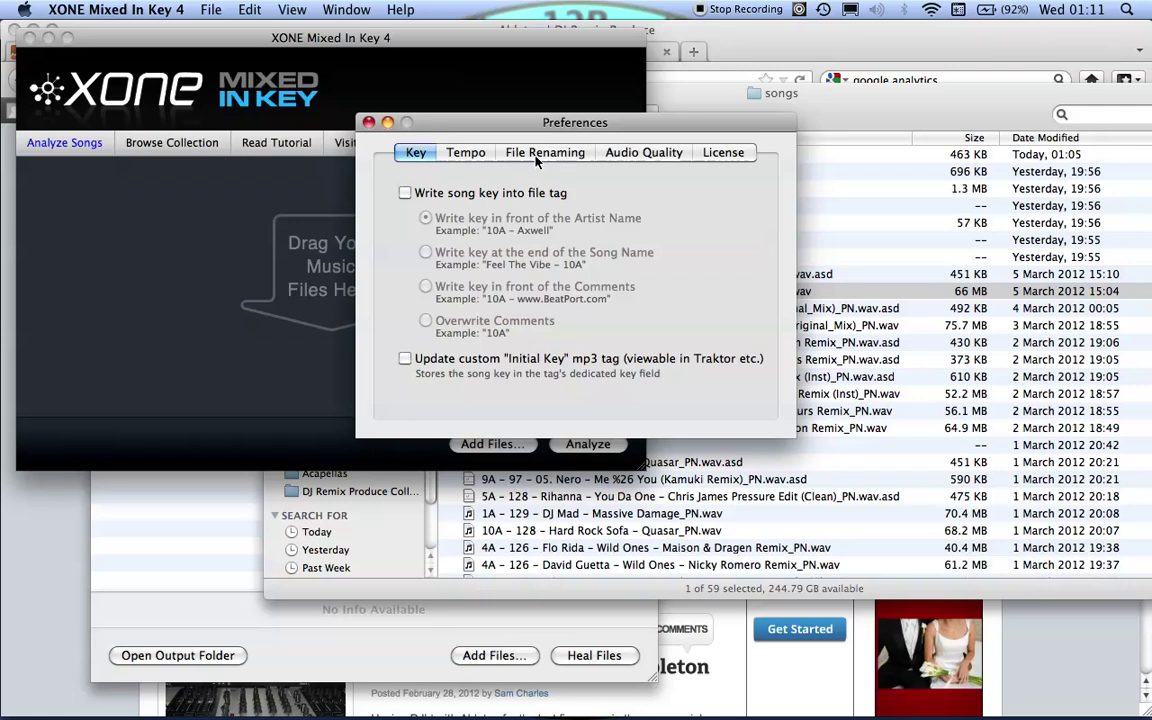
{"action": "left_click", "coordinate": [537, 158]}
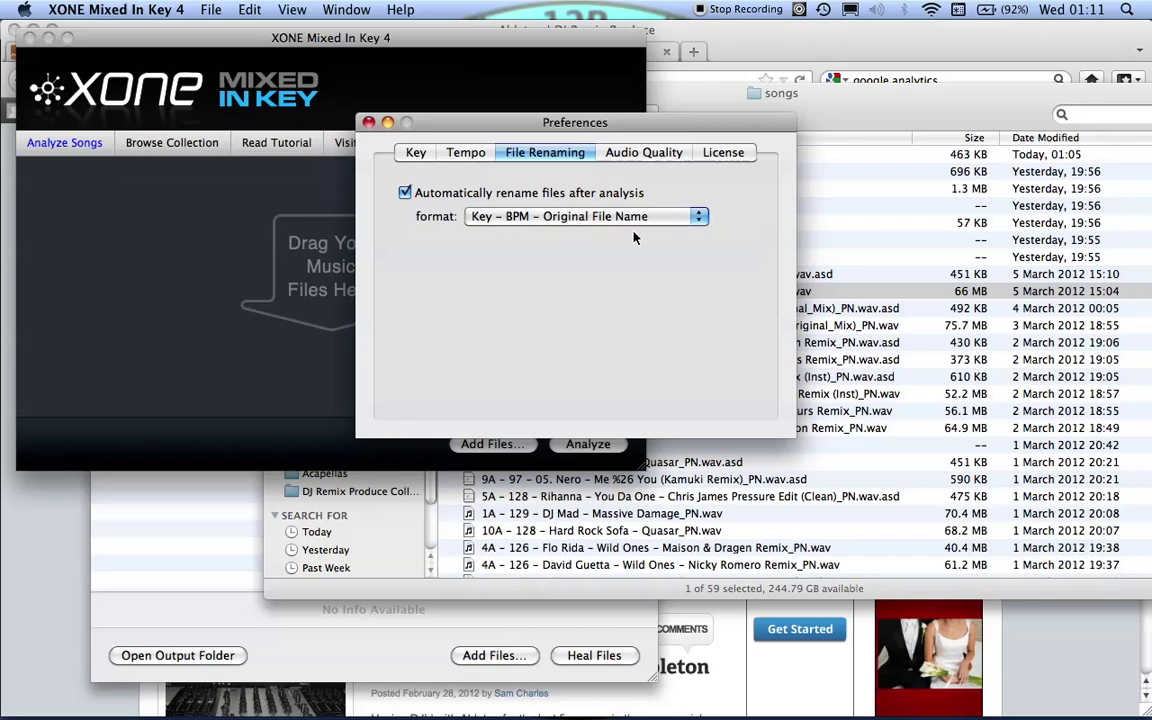
{"action": "left_click", "coordinate": [369, 123]}
{"action": "left_click", "coordinate": [31, 38]}
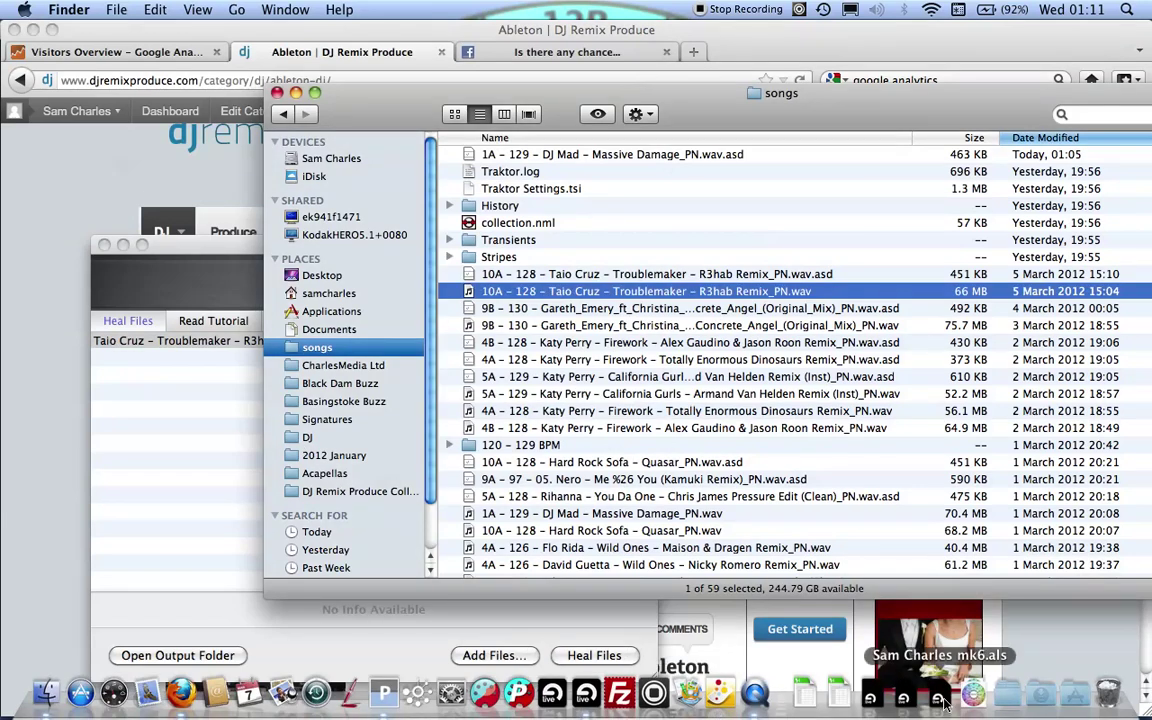
Step: Switch to Live, collapse the detail view, and expand the 06 Classics folder inside 120 - 129 BPM in the browser
{"action": "left_click", "coordinate": [586, 692]}
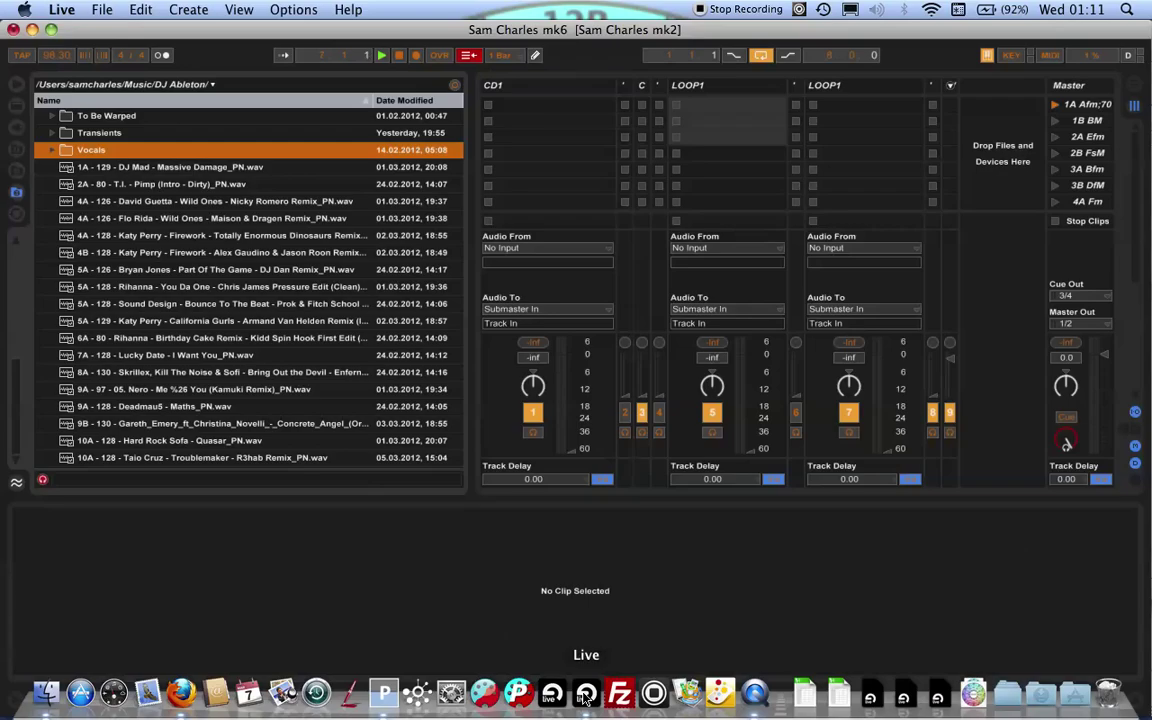
{"action": "left_click_drag", "start_coordinate": [527, 498], "coordinate": [527, 690]}
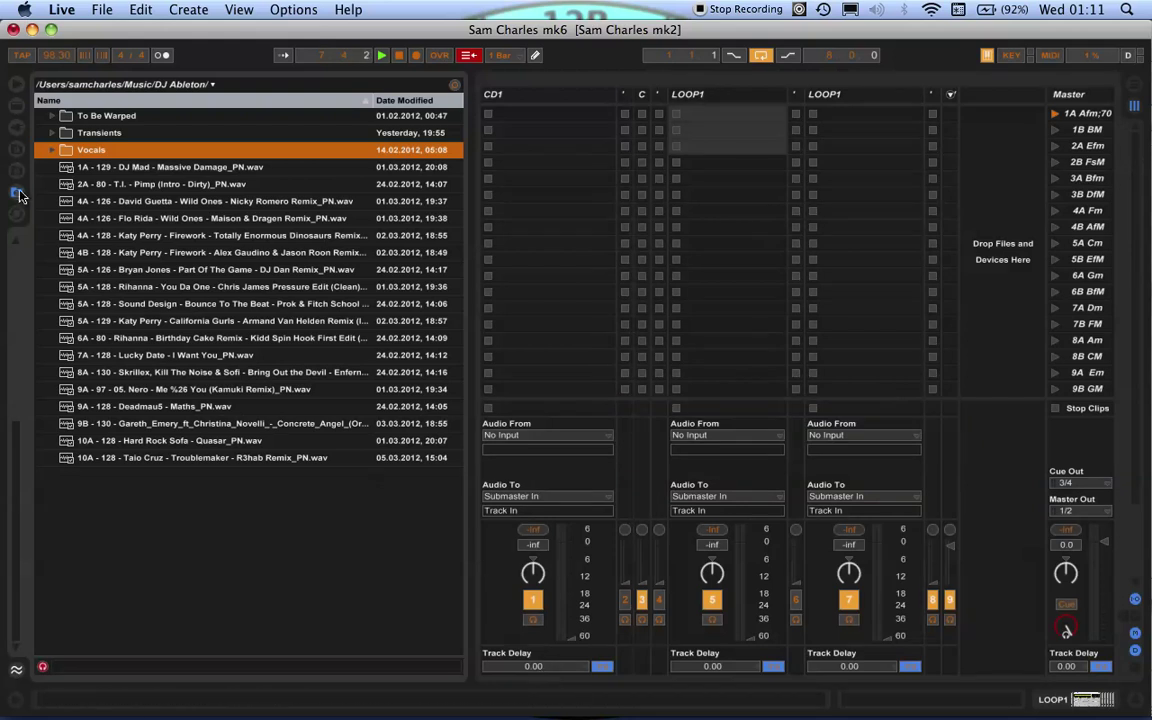
{"action": "scroll", "coordinate": [55, 203], "scroll_direction": "up", "scroll_amount": 2}
{"action": "scroll", "coordinate": [52, 203], "scroll_direction": "up", "scroll_amount": 5}
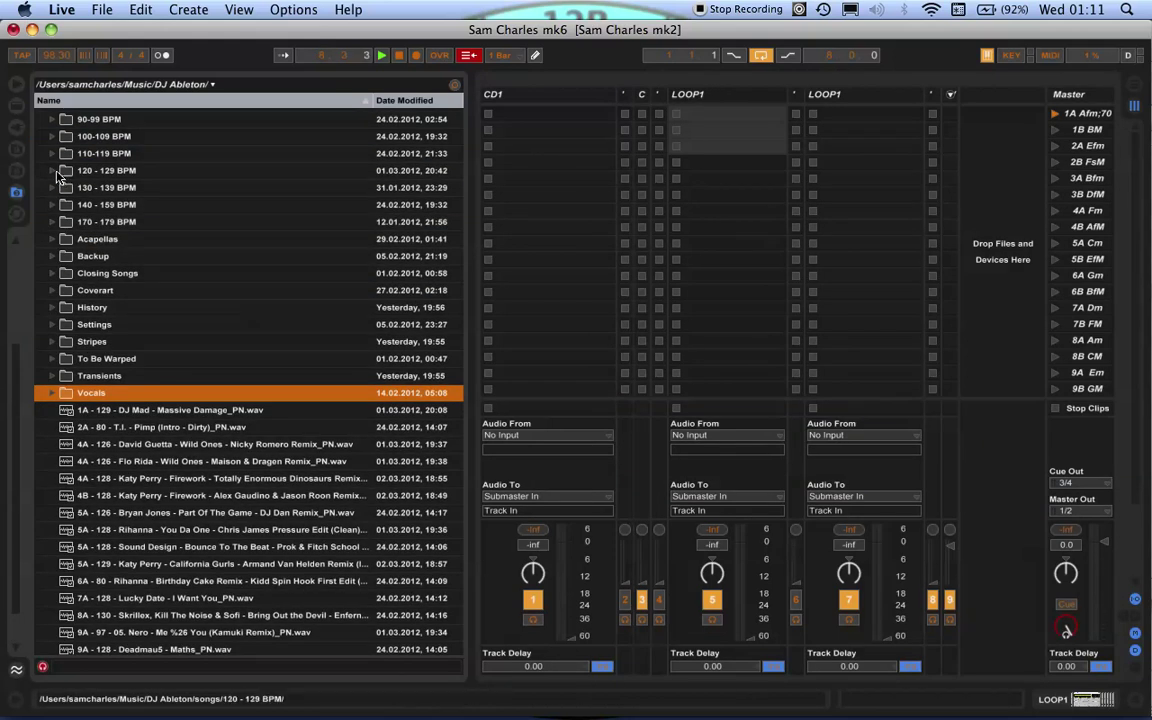
{"action": "left_click", "coordinate": [55, 172]}
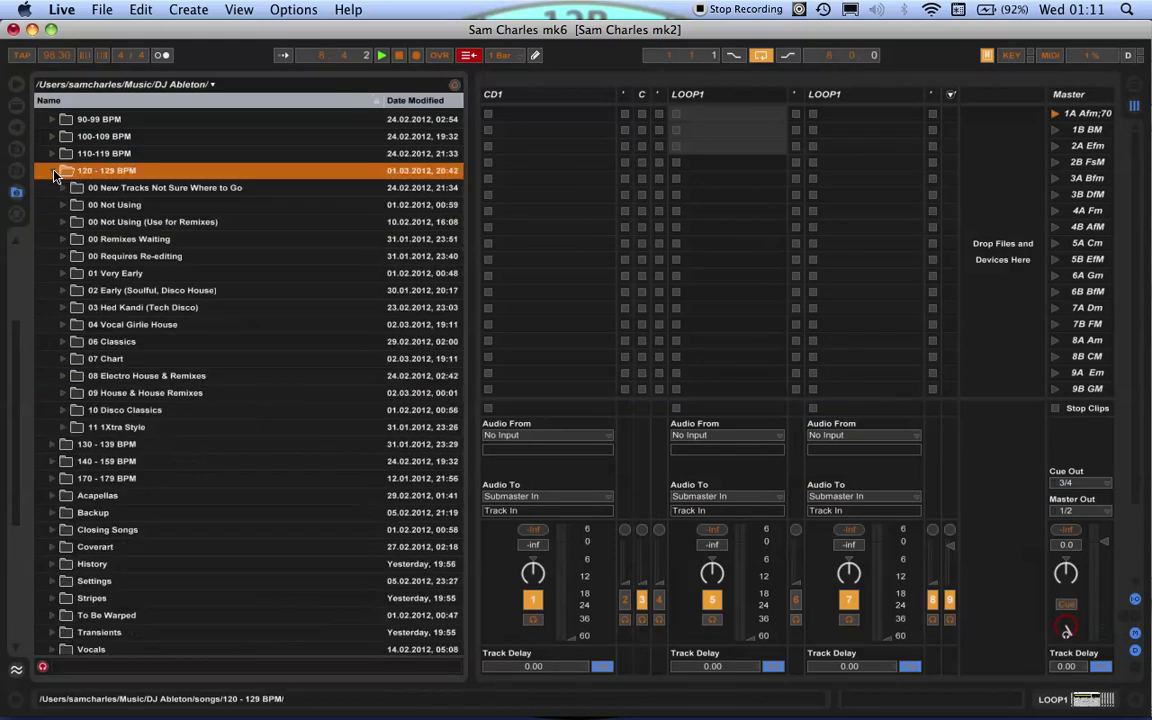
{"action": "left_click", "coordinate": [75, 343]}
{"action": "scroll", "coordinate": [160, 380], "scroll_direction": "down", "scroll_amount": 7}
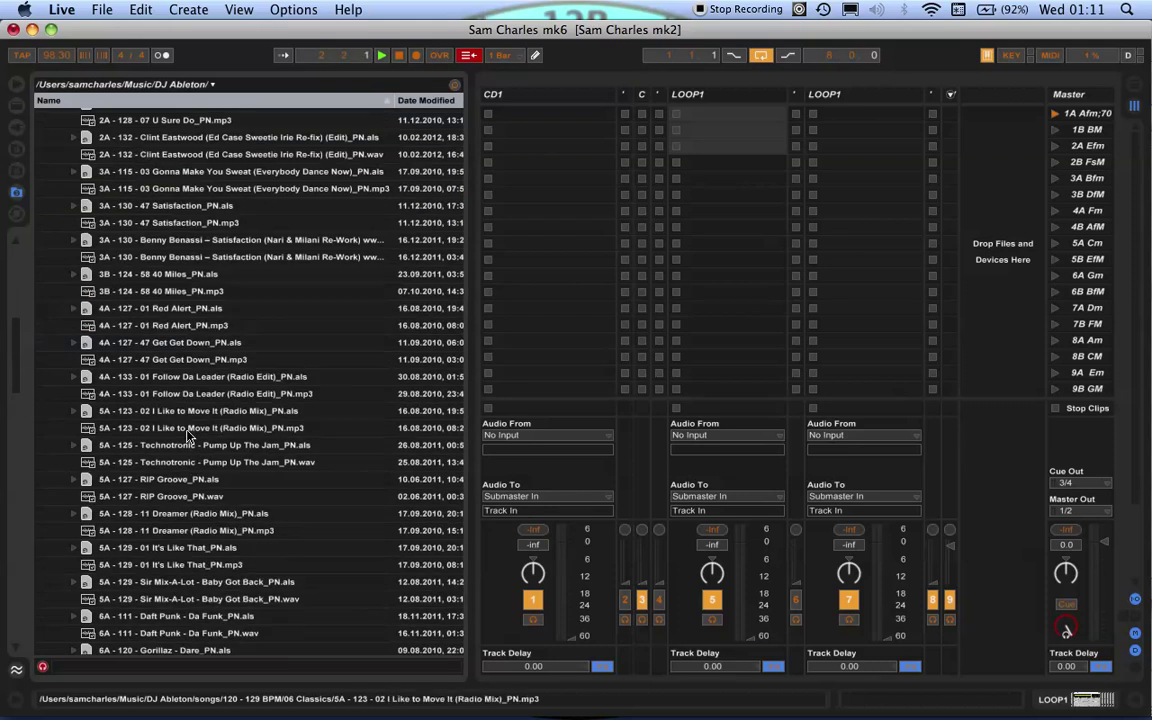
Step: Browse the classics to the Benny Benassi Satisfaction (Nari & Milani Re-Work) set and change the tempo to 130 BPM
{"action": "left_click", "coordinate": [239, 362]}
{"action": "left_click", "coordinate": [220, 326]}
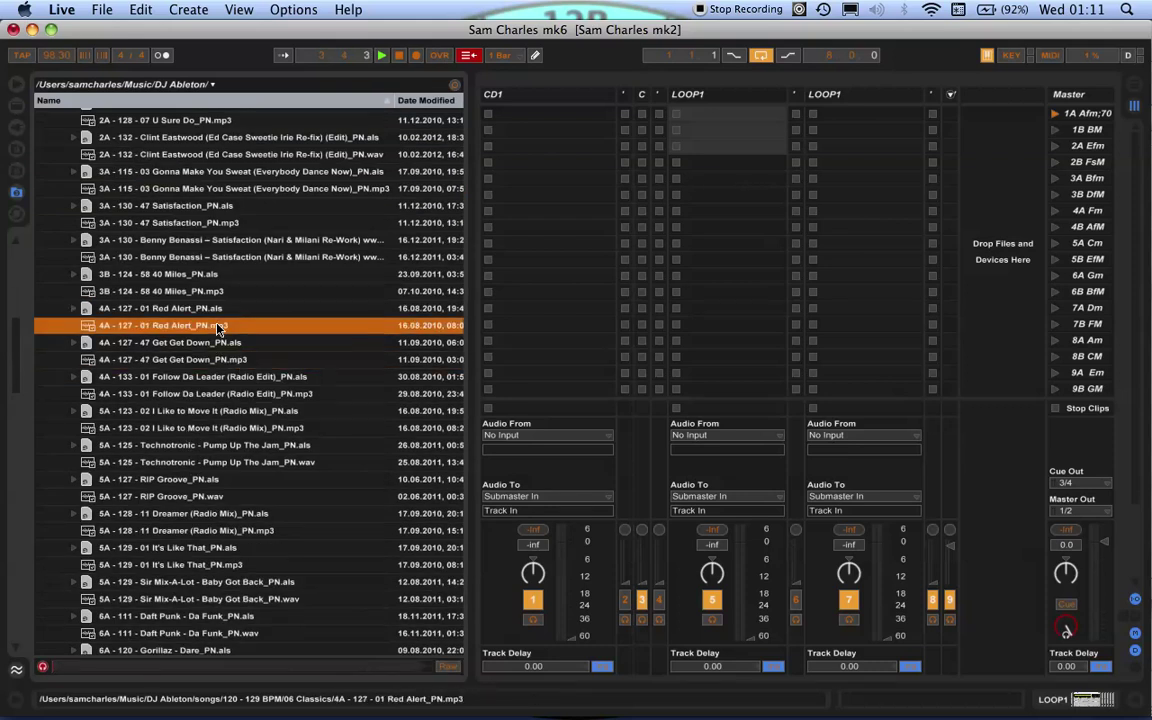
{"action": "left_click", "coordinate": [240, 258]}
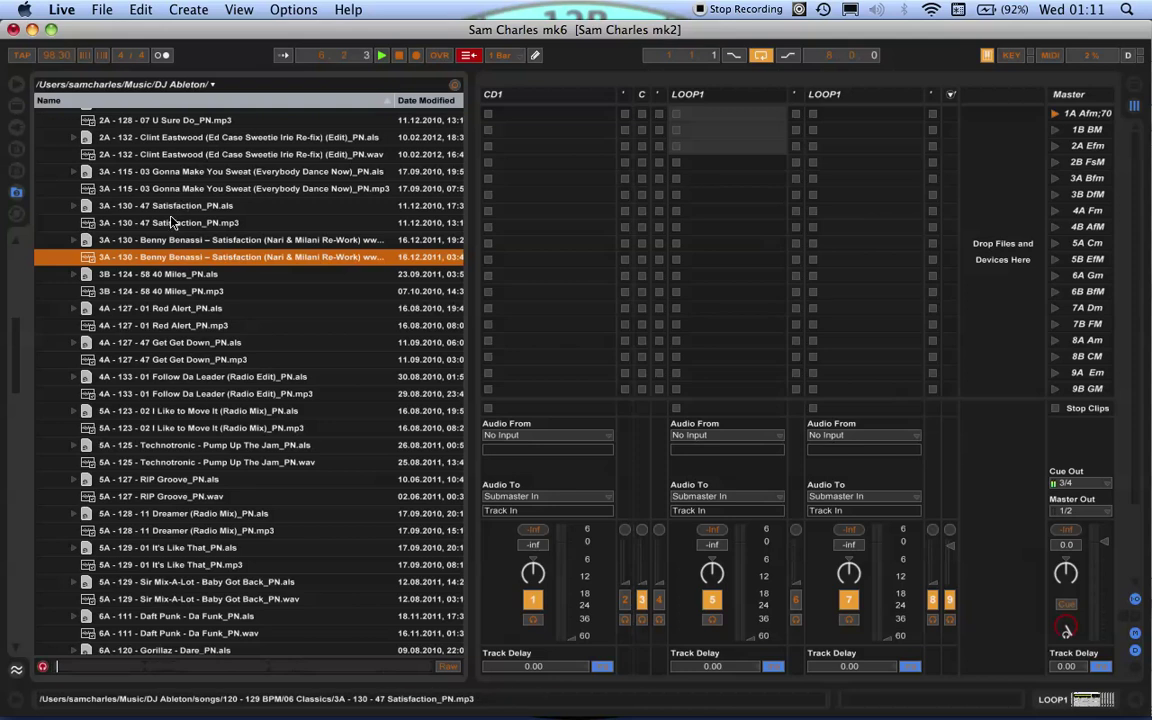
{"action": "key", "text": "Up"}
{"action": "left_click", "coordinate": [45, 57]}
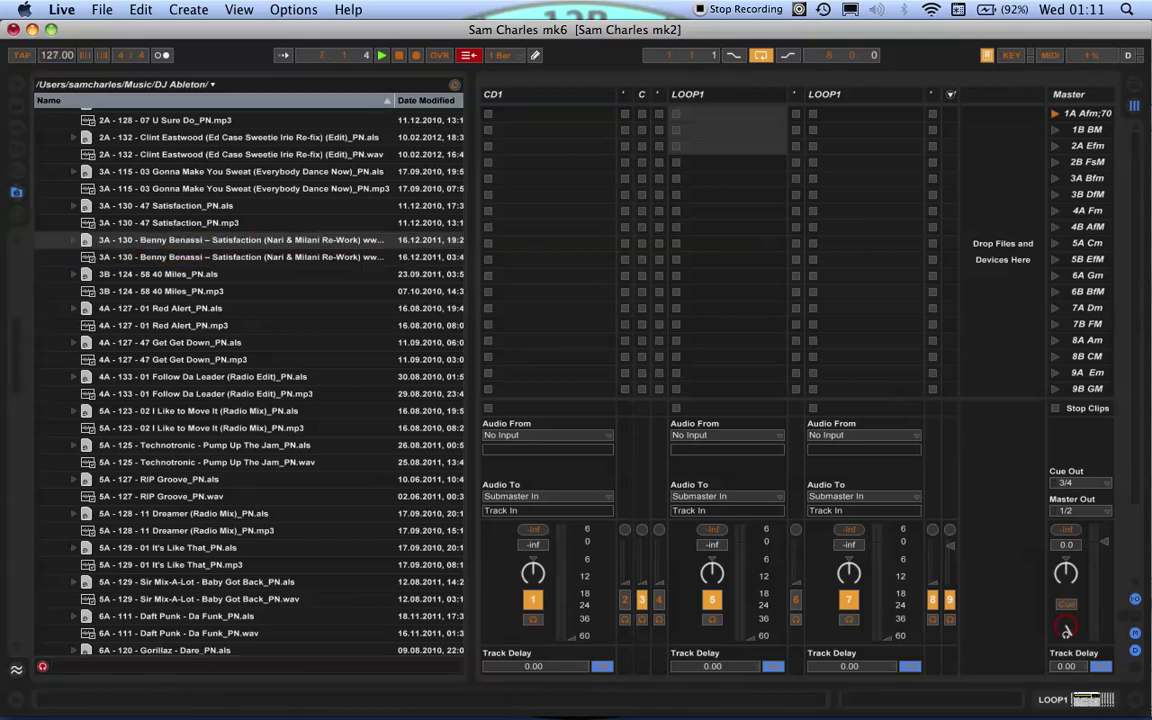
Step: Preview the Benny Benassi Satisfaction audio file from partway through and raise the preview volume
{"action": "left_click", "coordinate": [164, 257]}
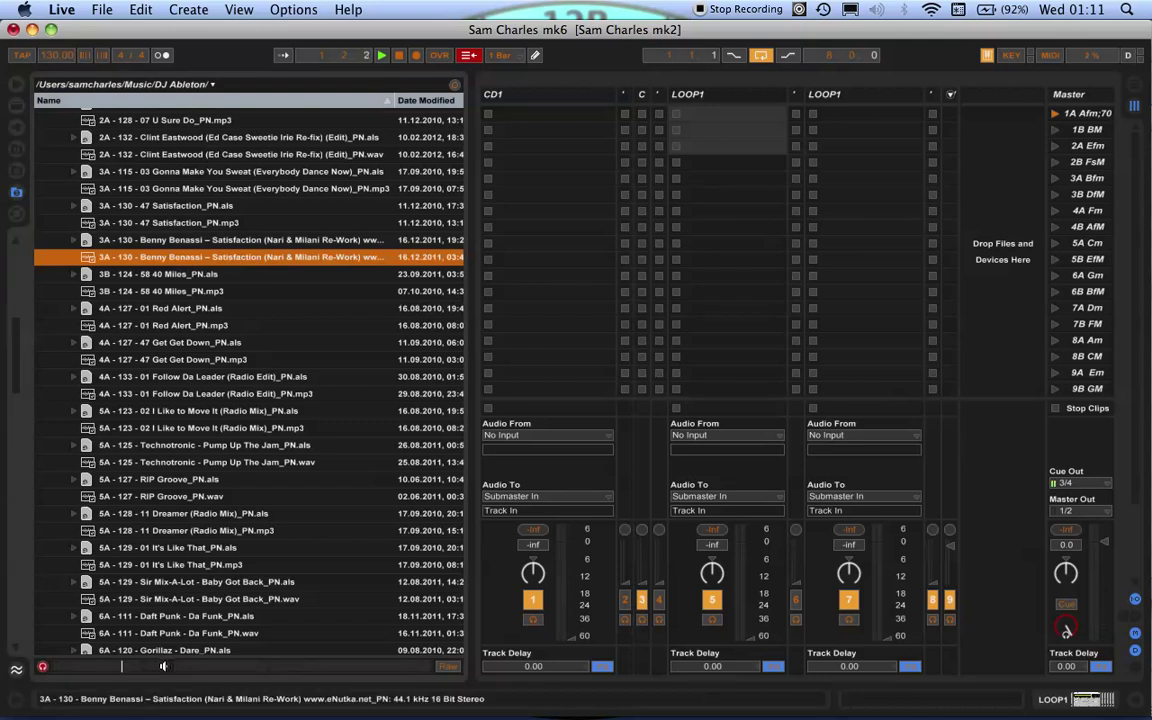
{"action": "left_click", "coordinate": [177, 667]}
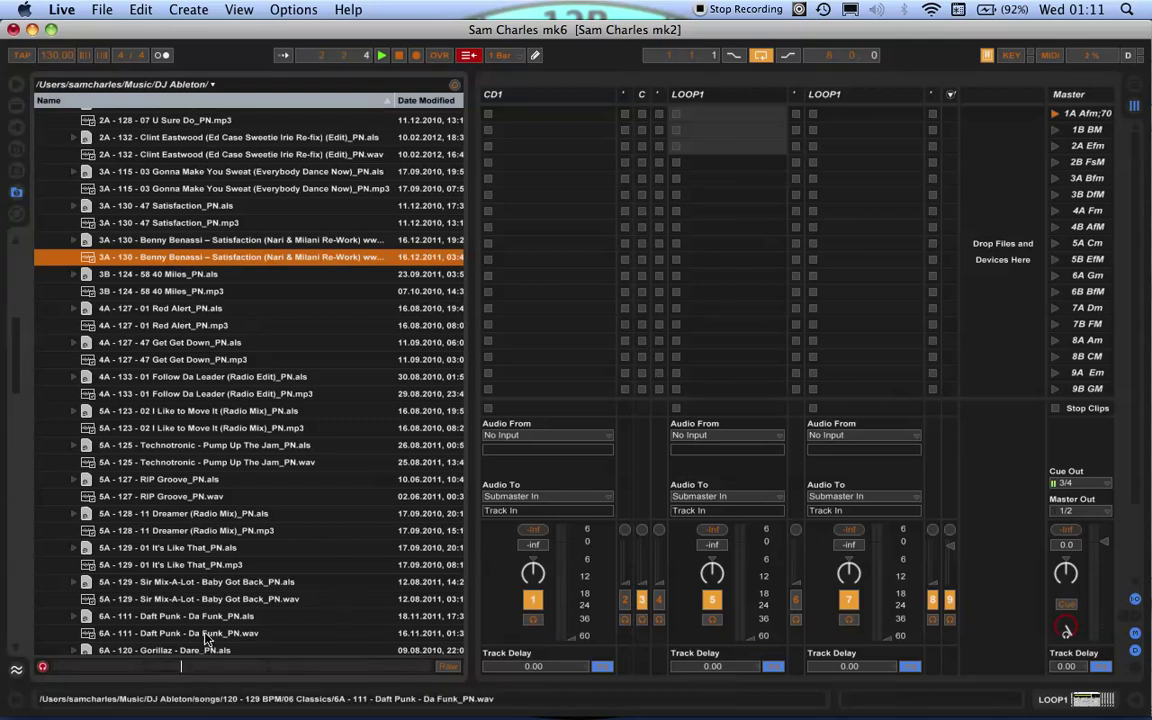
{"action": "left_click", "coordinate": [1066, 628]}
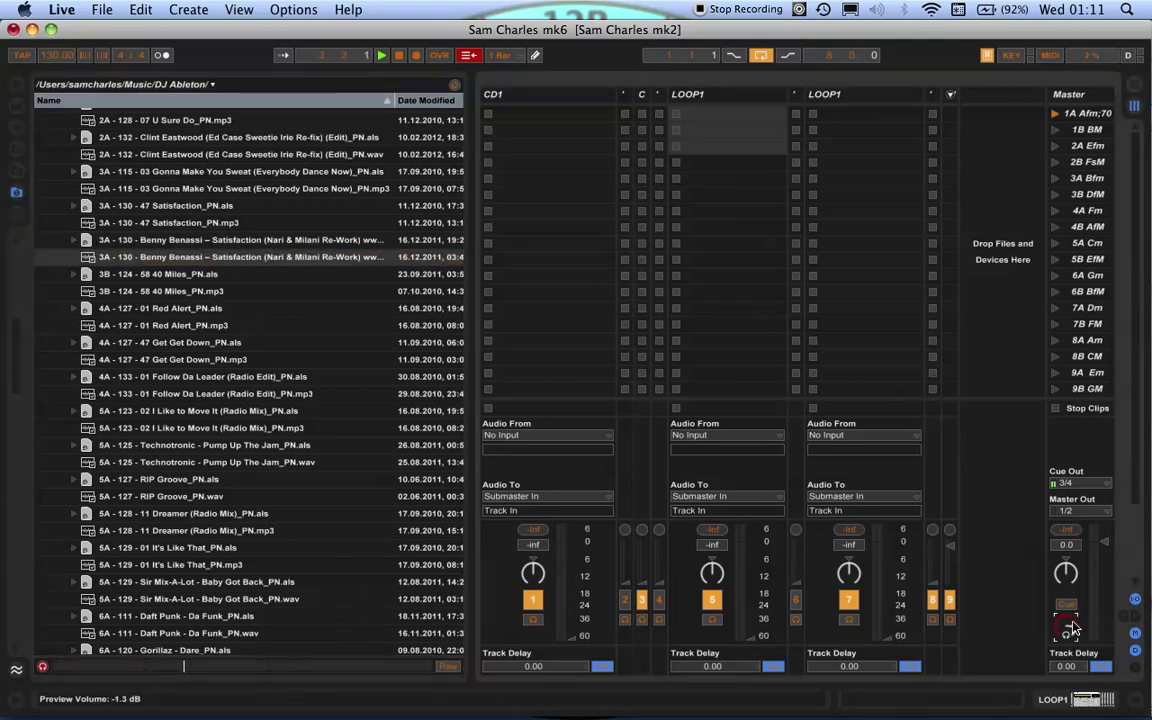
Step: Load the Benny Benassi Satisfaction .als file into the LOOP1 track and play its first clip at about -0.4 dB
{"action": "left_click", "coordinate": [196, 239]}
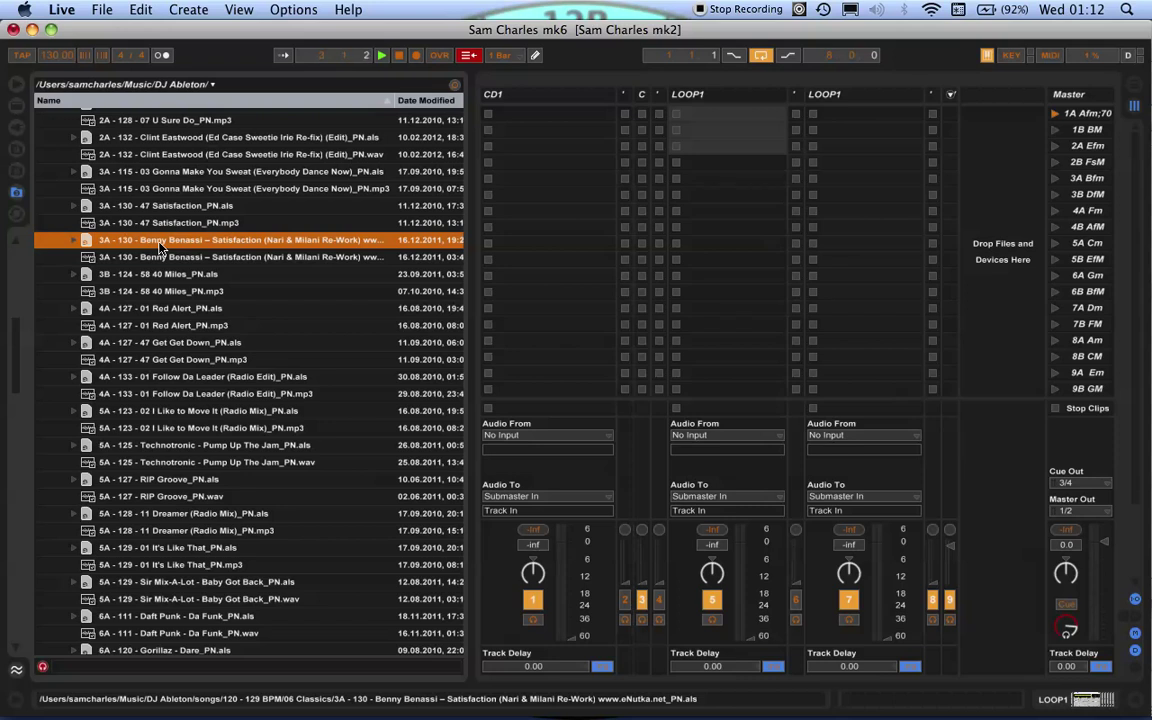
{"action": "left_click_drag", "start_coordinate": [158, 247], "coordinate": [682, 121]}
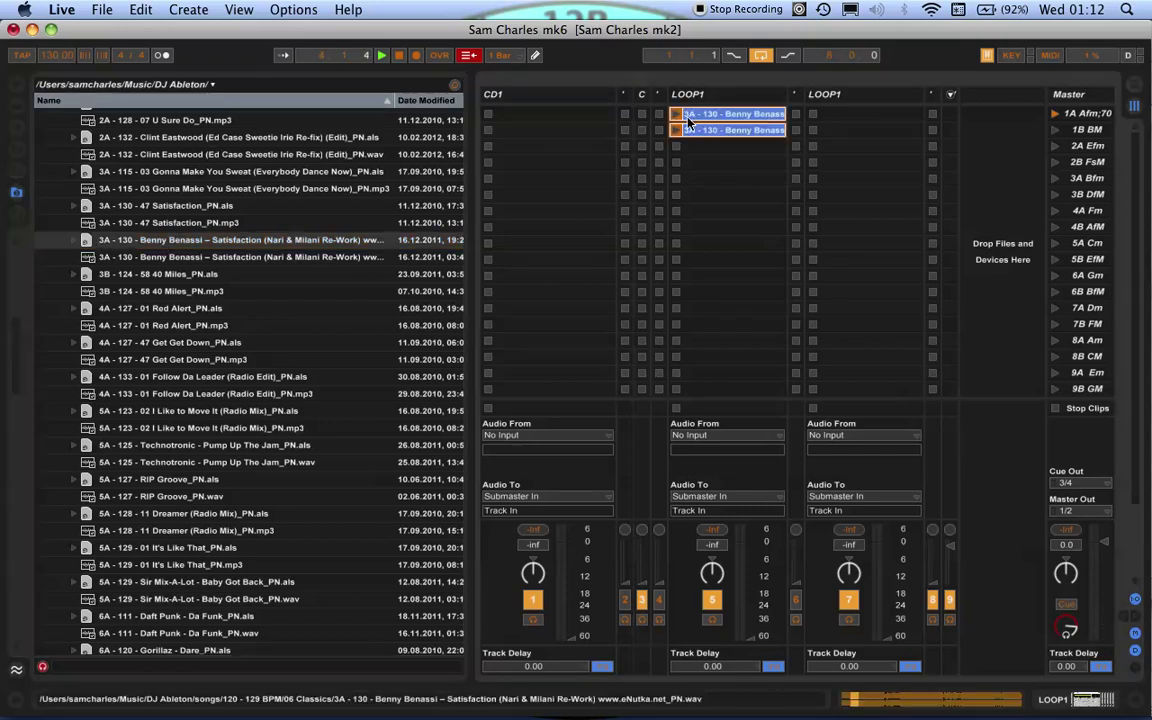
{"action": "left_click", "coordinate": [677, 115]}
{"action": "left_click_drag", "start_coordinate": [750, 636], "coordinate": [750, 543]}
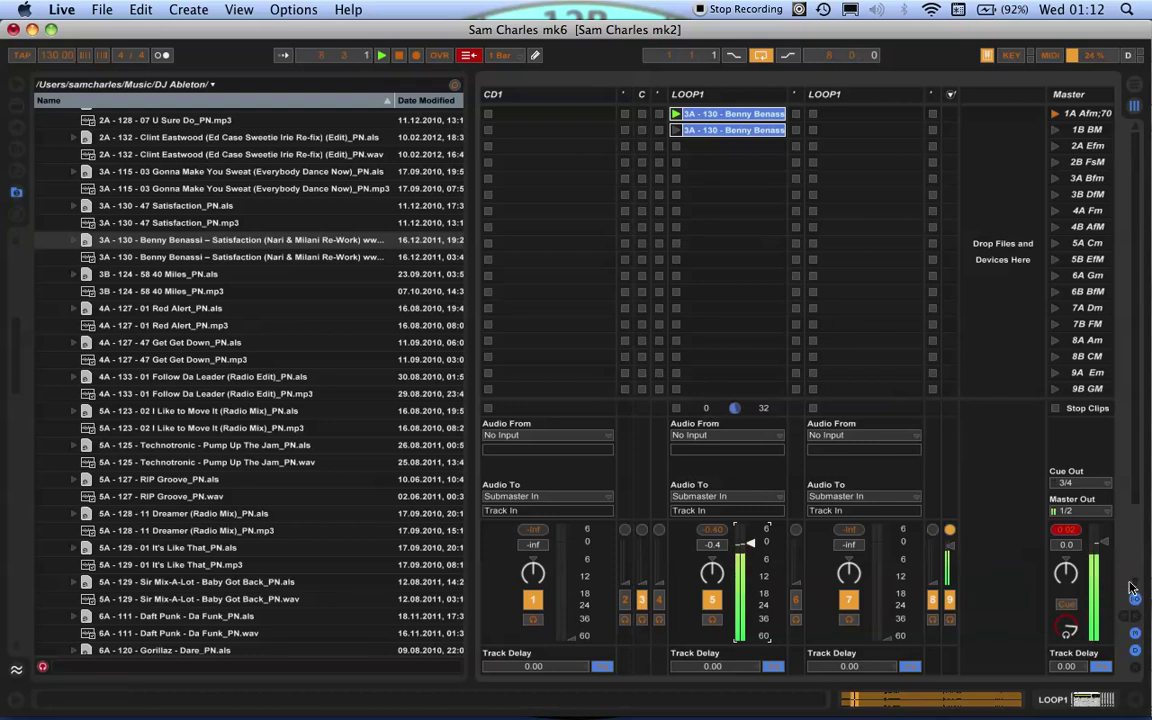
Step: Route the master output to 3/4 and stop the clip playing on LOOP1
{"action": "left_click", "coordinate": [1078, 511]}
{"action": "left_click", "coordinate": [1067, 545]}
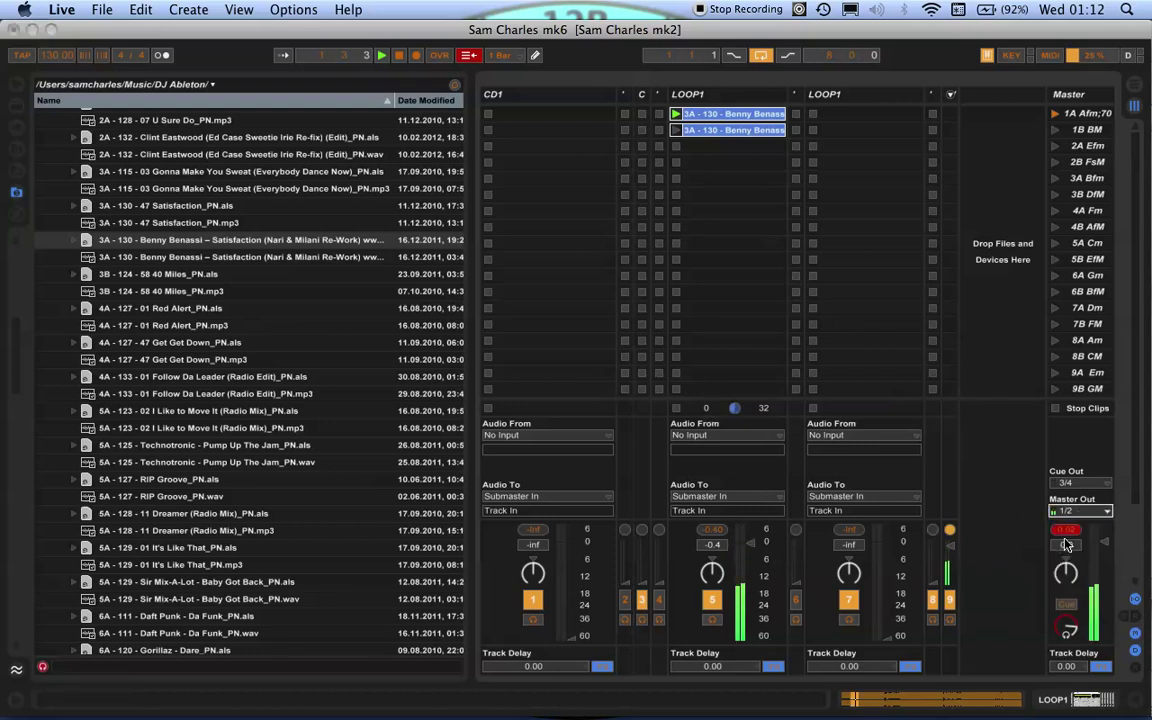
{"action": "left_click", "coordinate": [674, 147]}
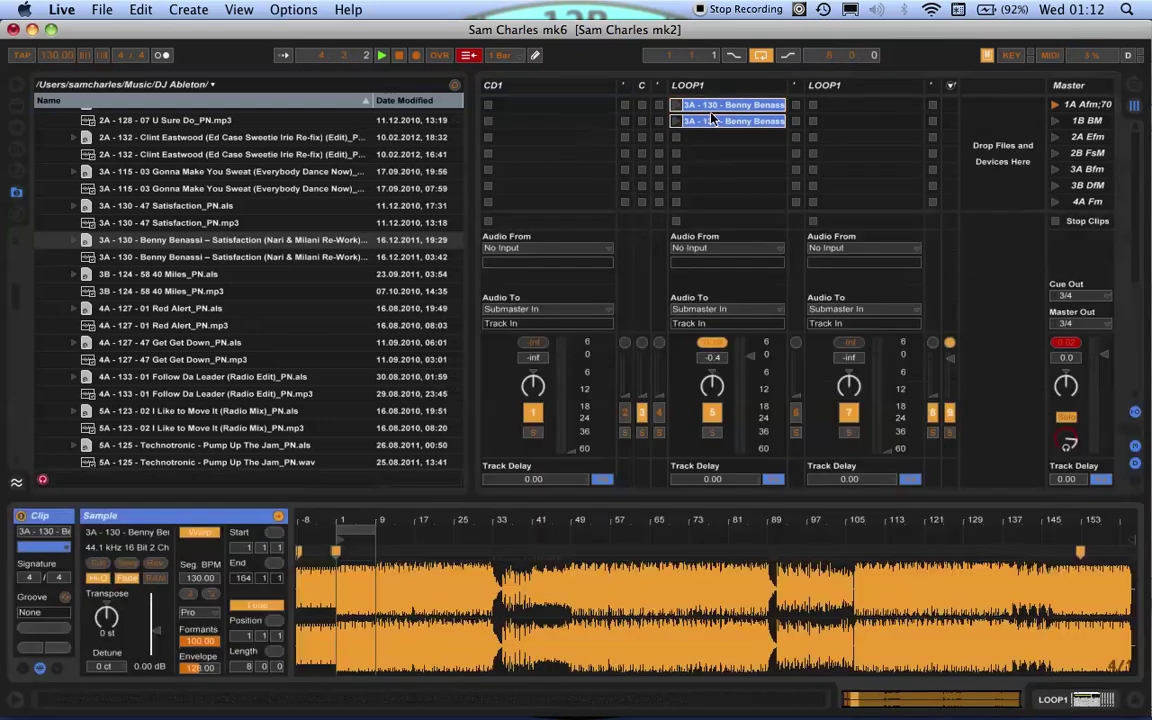
Step: Audition the two Satisfaction clips on LOOP1, playing and stopping the looped first clip before launching the second
{"action": "double_click", "coordinate": [709, 121]}
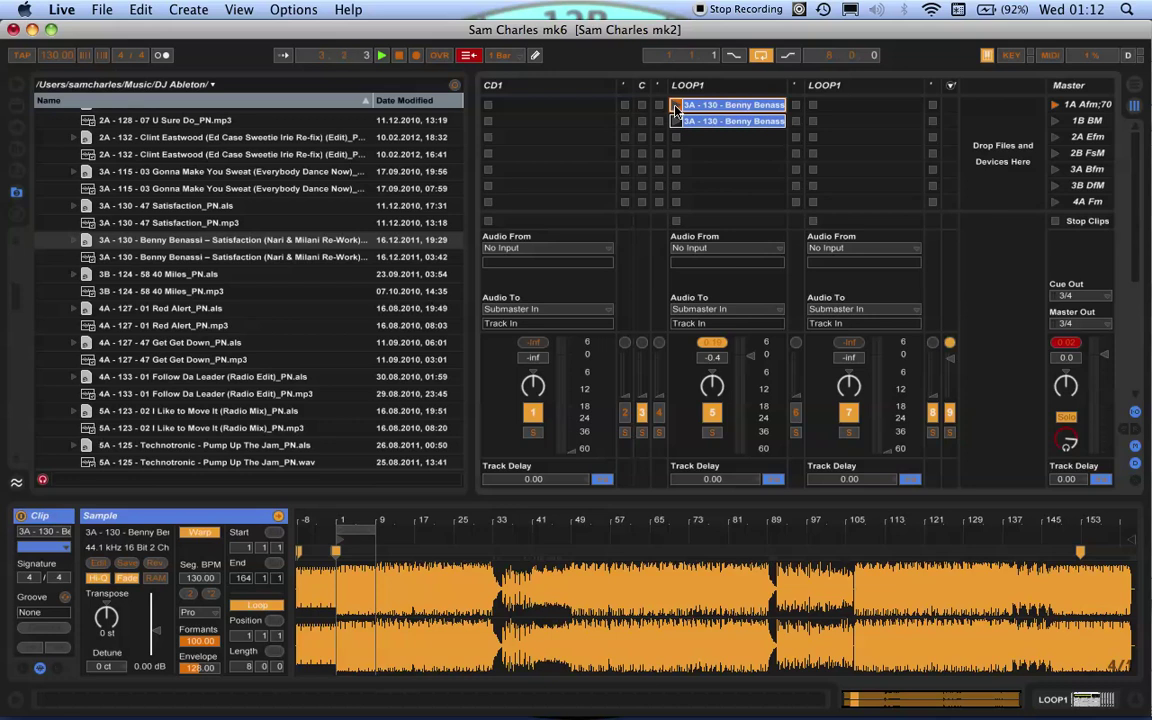
{"action": "left_click", "coordinate": [676, 106]}
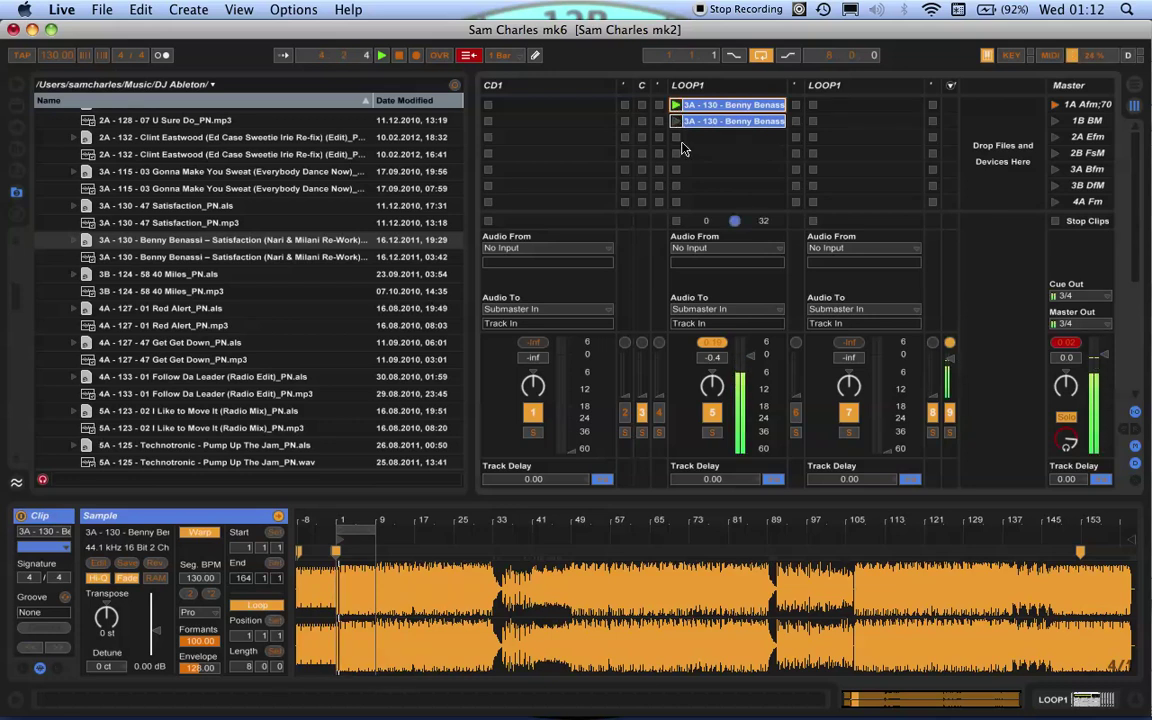
{"action": "left_click", "coordinate": [676, 138]}
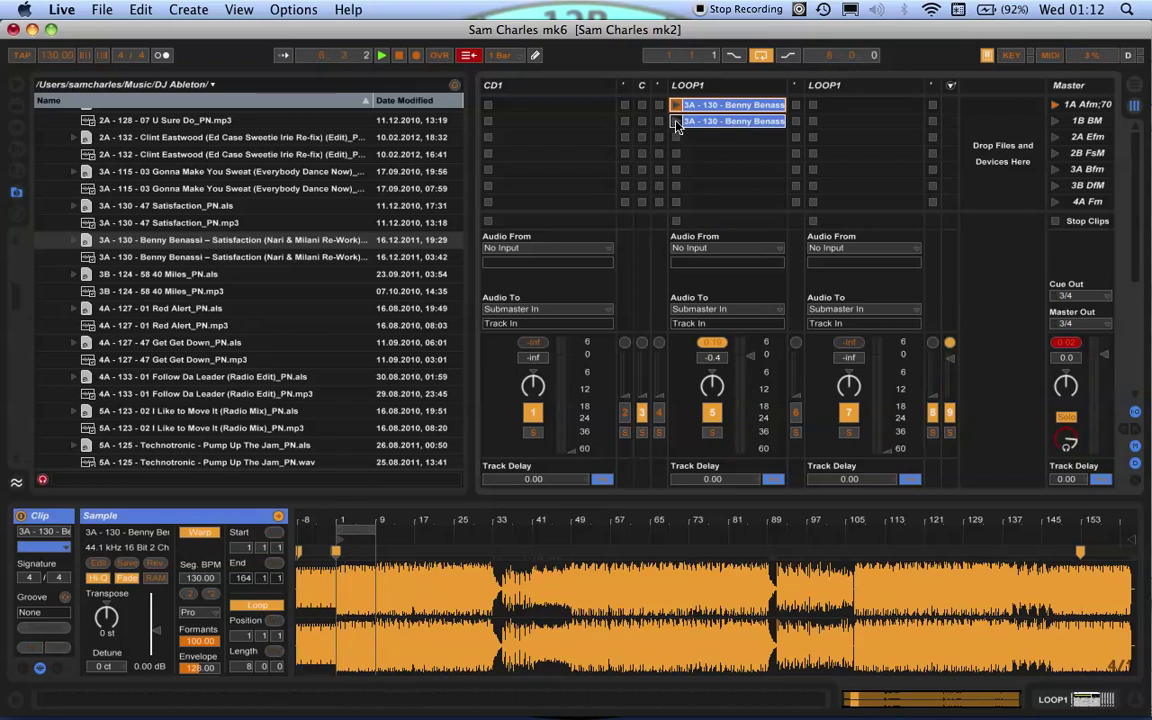
{"action": "left_click", "coordinate": [676, 122]}
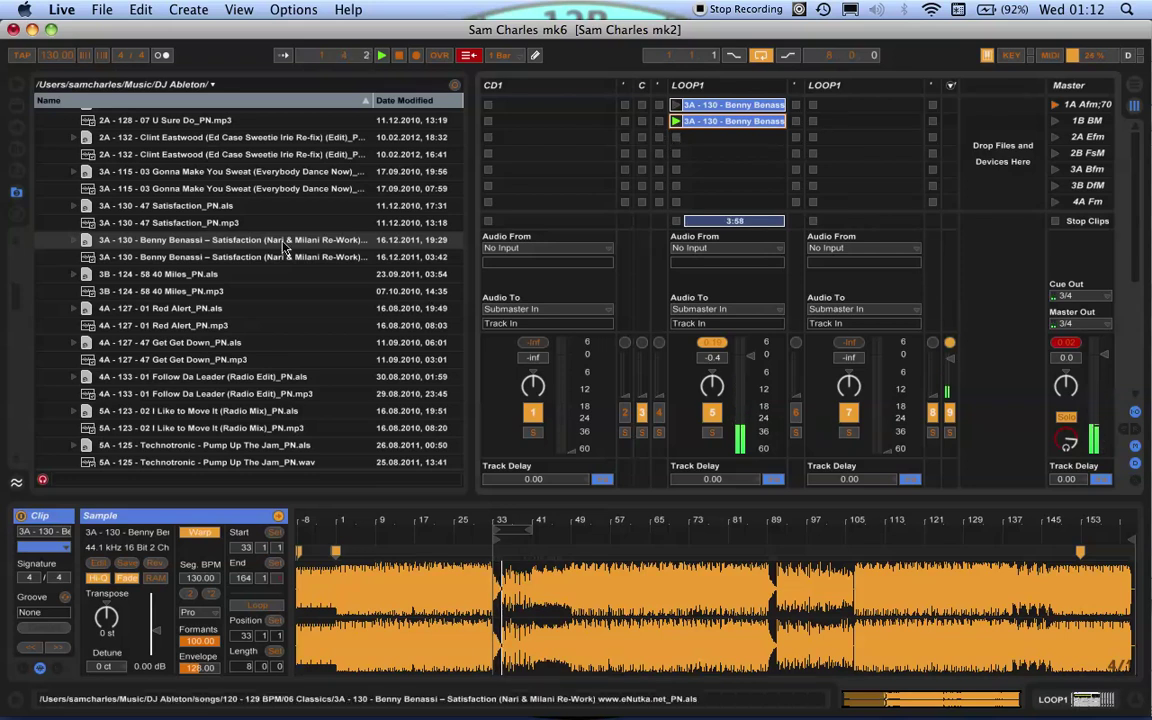
Step: Load 3B - 124 - 58 40 Miles_PN.als onto the second LOOP1 track and stop the playing clip by launching the empty 2B FsM scene
{"action": "left_click_drag", "start_coordinate": [158, 277], "coordinate": [865, 120]}
{"action": "left_click", "coordinate": [1053, 153]}
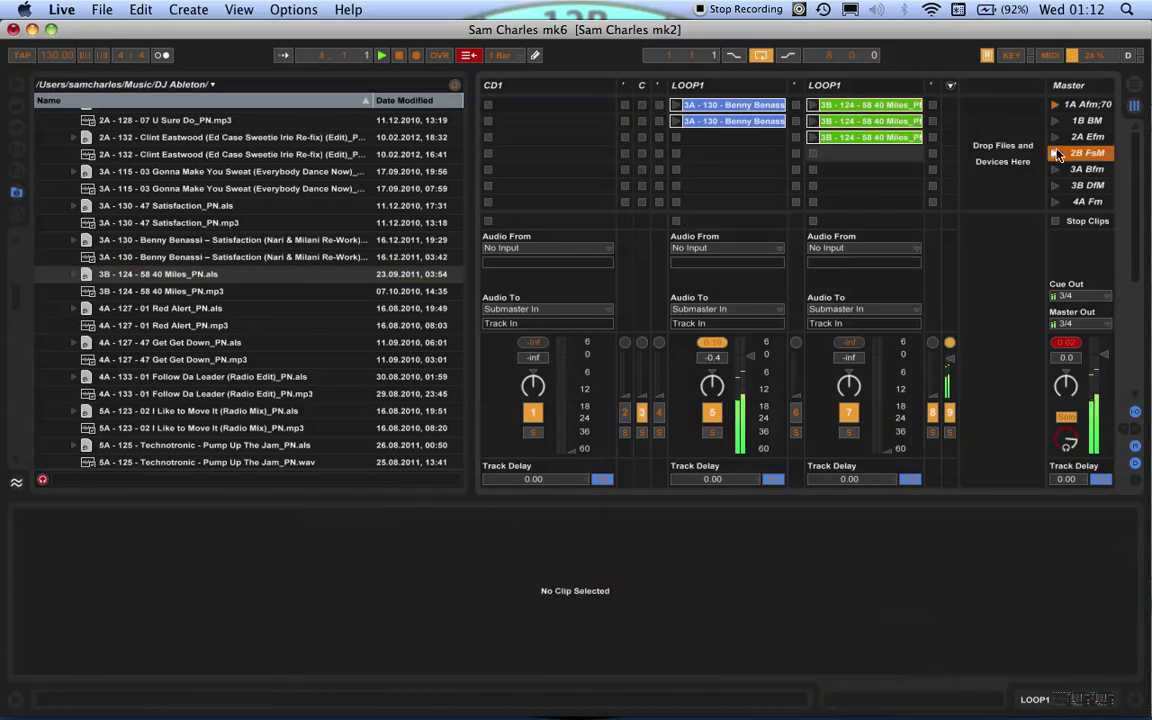
{"action": "left_click", "coordinate": [1005, 220]}
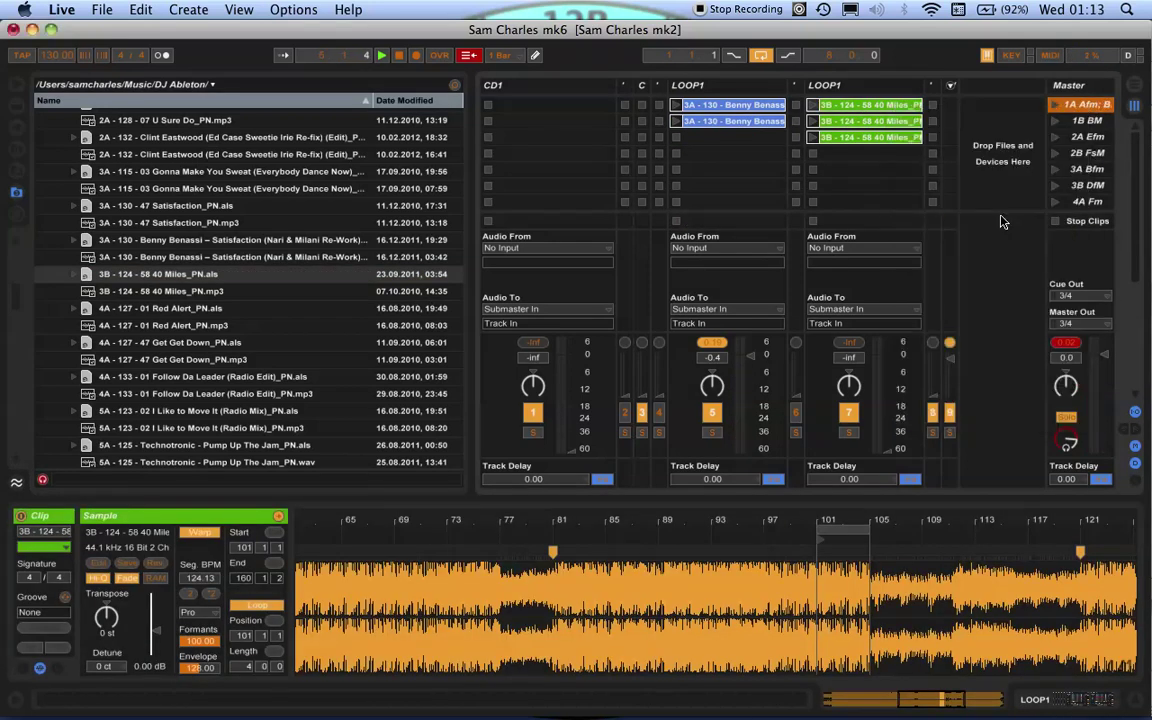
Step: Launch the first scene to play both LOOP1 tracks together and raise the second LOOP1 track's volume to 0 dB
{"action": "left_click", "coordinate": [1054, 105]}
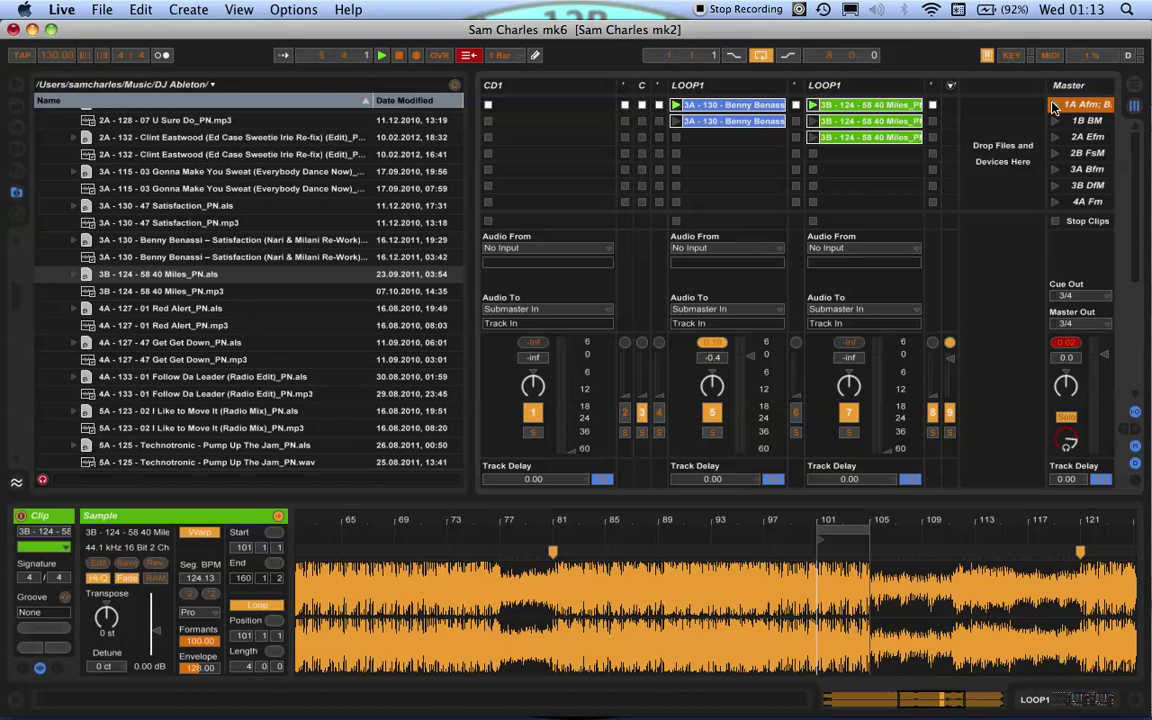
{"action": "left_click_drag", "start_coordinate": [900, 411], "coordinate": [888, 355]}
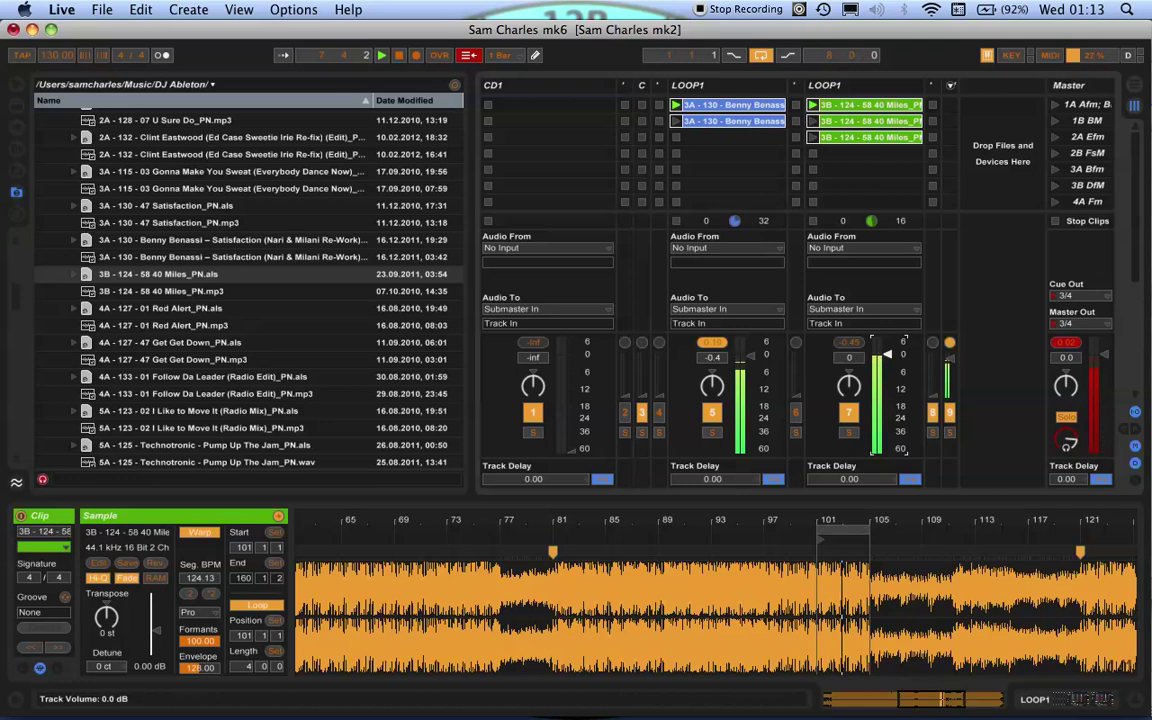
{"action": "left_click", "coordinate": [865, 169]}
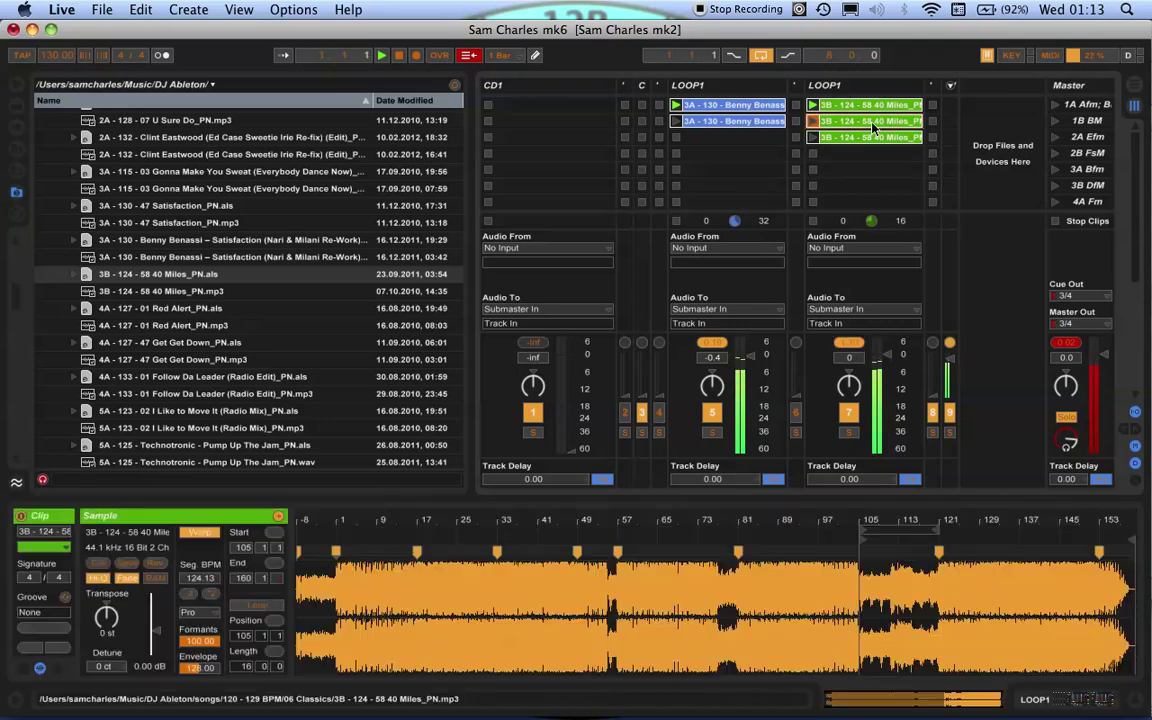
{"action": "left_click", "coordinate": [845, 121]}
{"action": "key", "text": "Delete"}
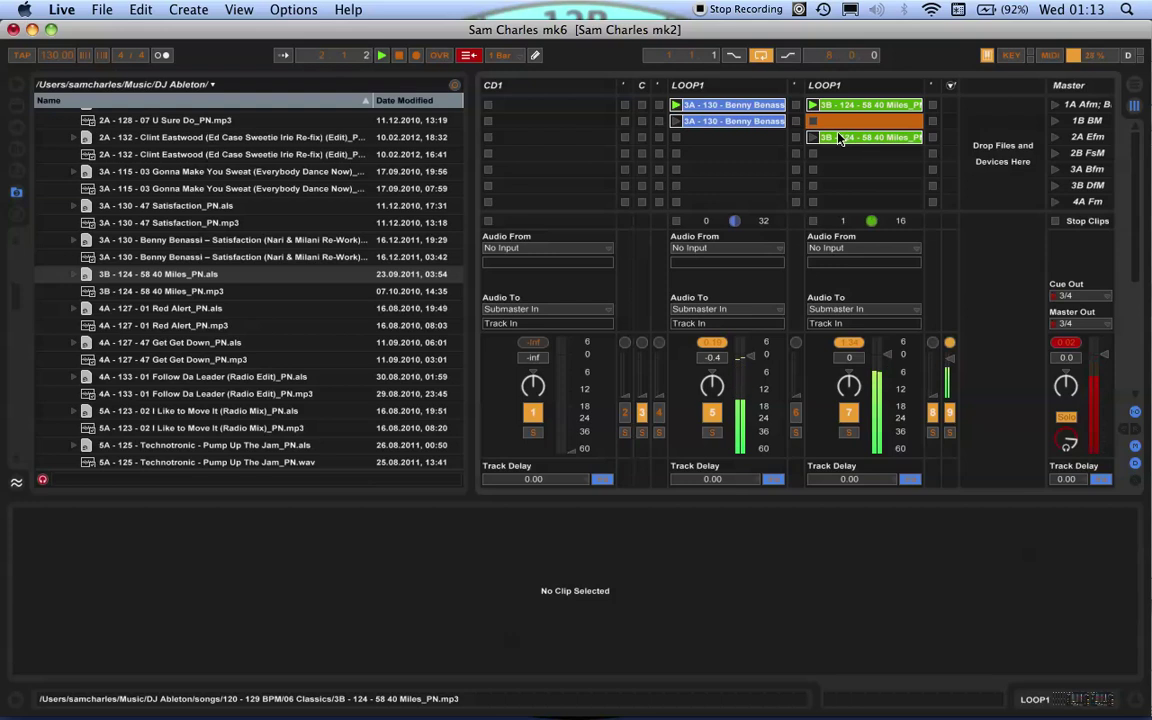
{"action": "key", "text": "super+z"}
Step: Delete the second Benny Benassi clip on the first LOOP1 track and launch scenes 1B BM, 2A Efm and 2B FsM in turn
{"action": "left_click", "coordinate": [727, 121]}
{"action": "key", "text": "Delete"}
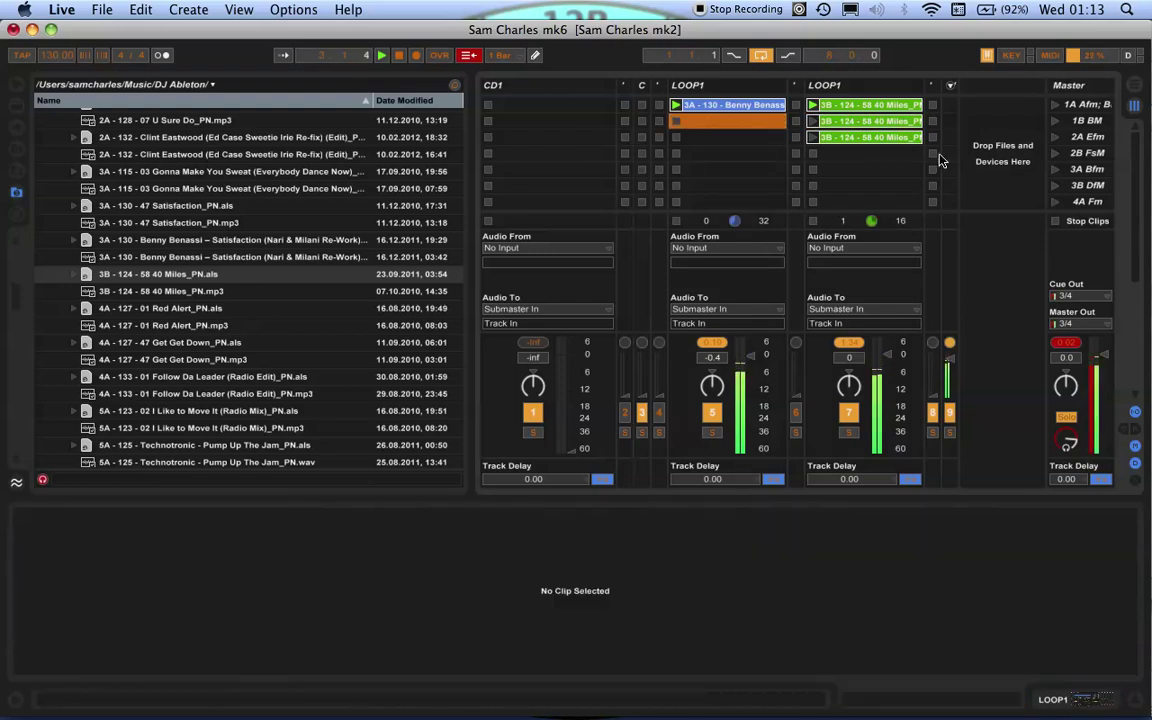
{"action": "left_click", "coordinate": [1055, 121]}
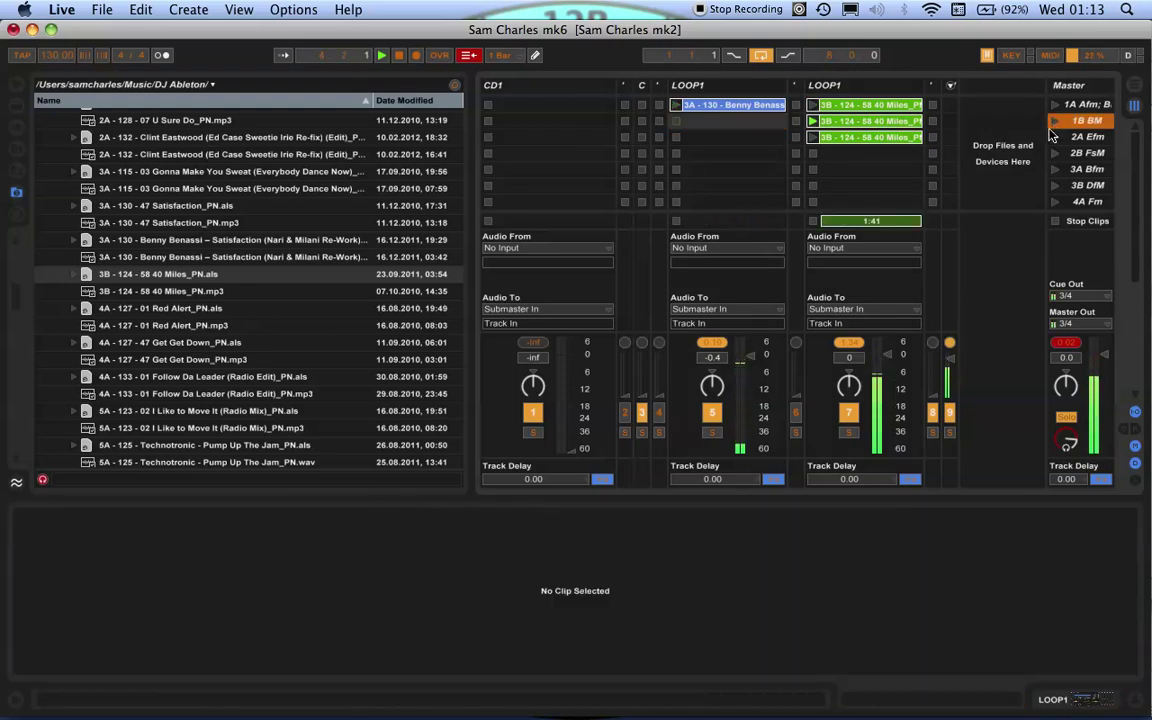
{"action": "left_click", "coordinate": [1056, 137]}
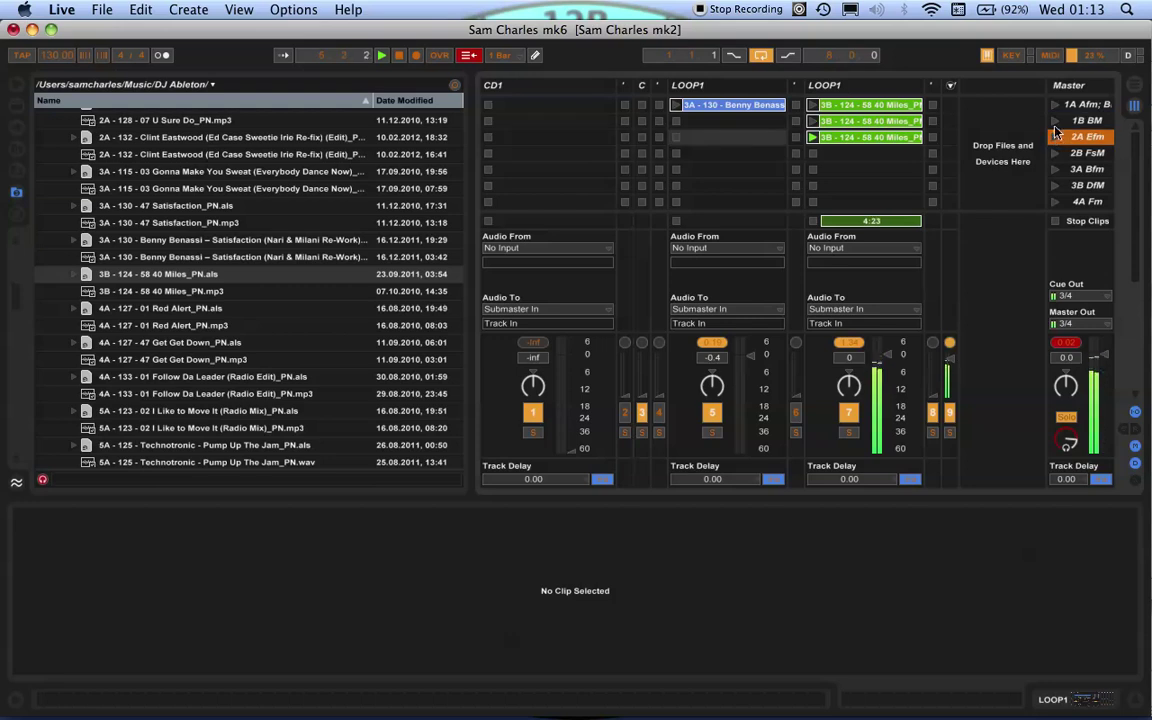
{"action": "left_click", "coordinate": [1055, 153]}
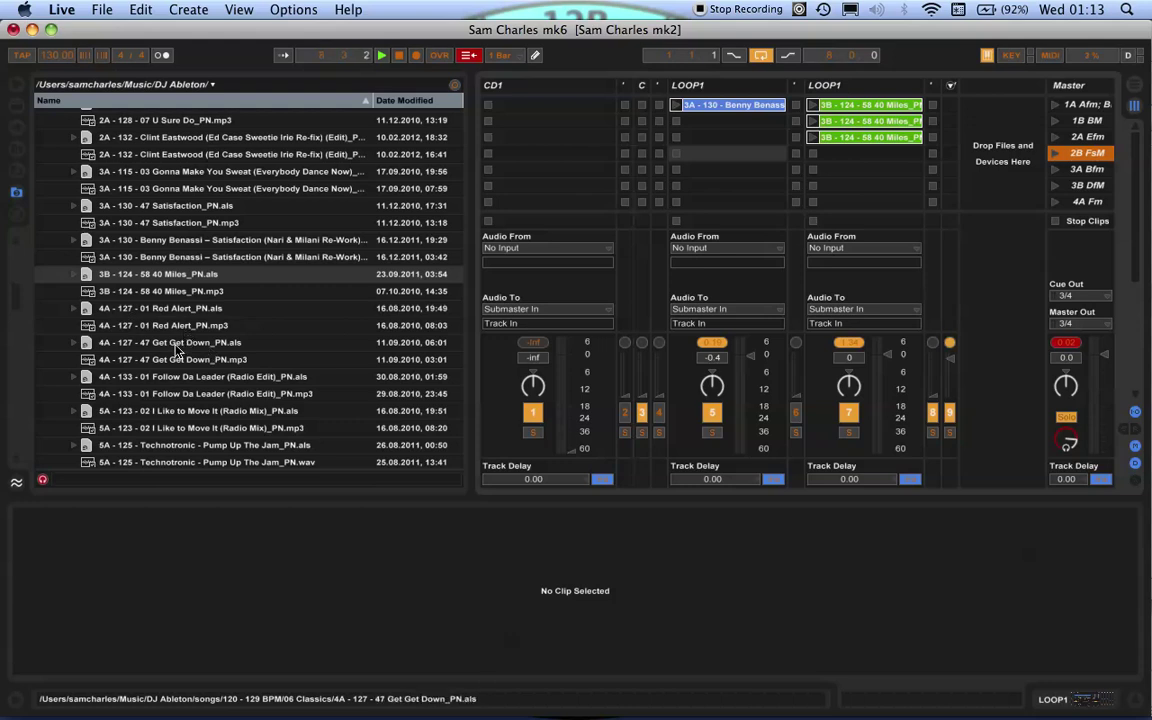
Step: Load 4A - 127 - 47 Get Get Down_PN.als onto the first LOOP1 track and play its first clip followed by its third
{"action": "left_click", "coordinate": [176, 343]}
{"action": "left_click_drag", "start_coordinate": [176, 347], "coordinate": [674, 117]}
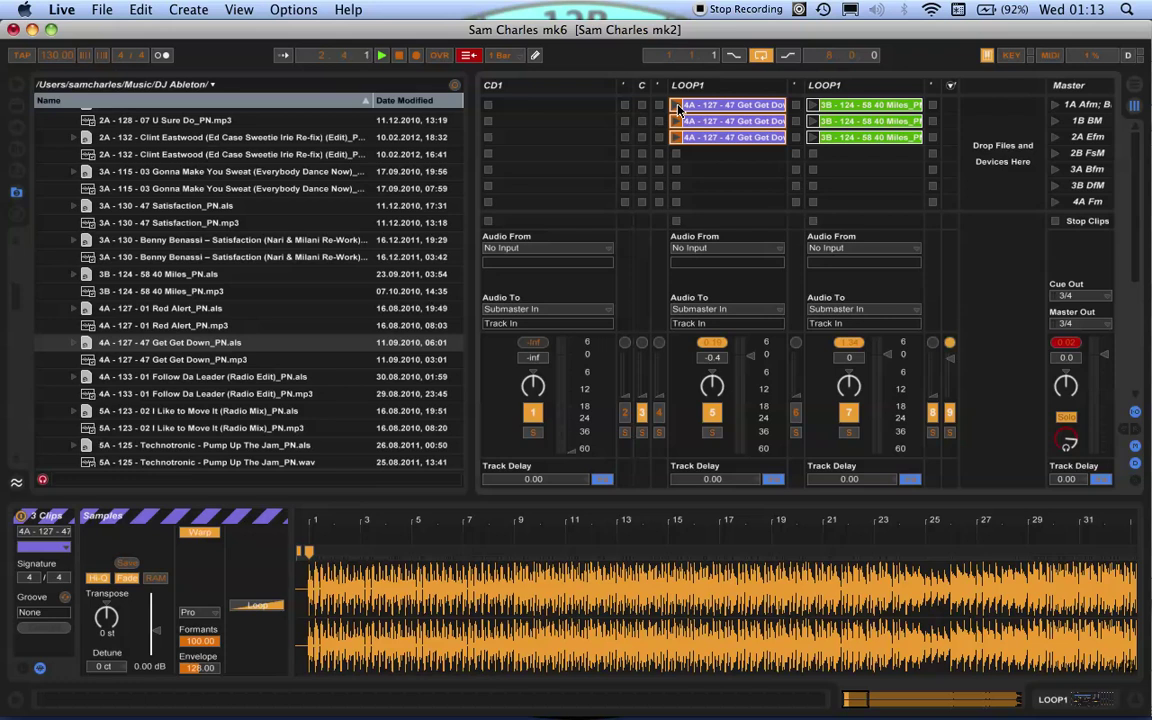
{"action": "left_click", "coordinate": [677, 106]}
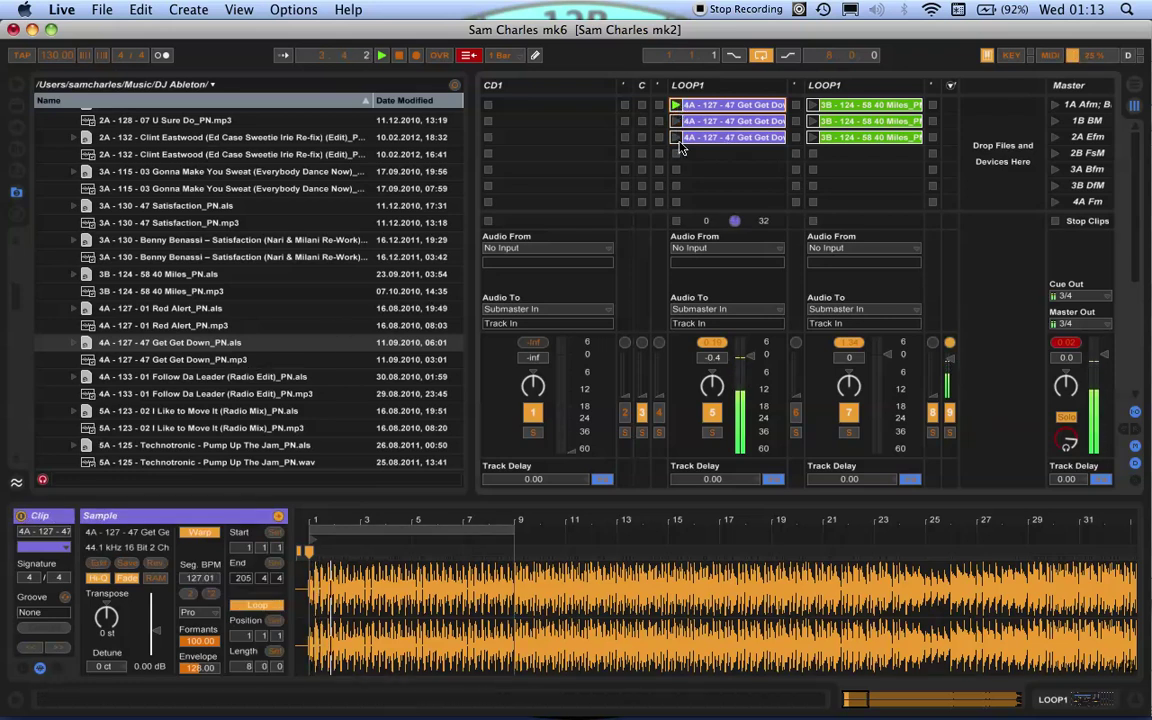
{"action": "left_click", "coordinate": [677, 137]}
Step: Load 5A - 125 - Technotronic - Pump Up The Jam_PN.als onto the second LOOP1 track and launch the first scene
{"action": "left_click", "coordinate": [163, 411]}
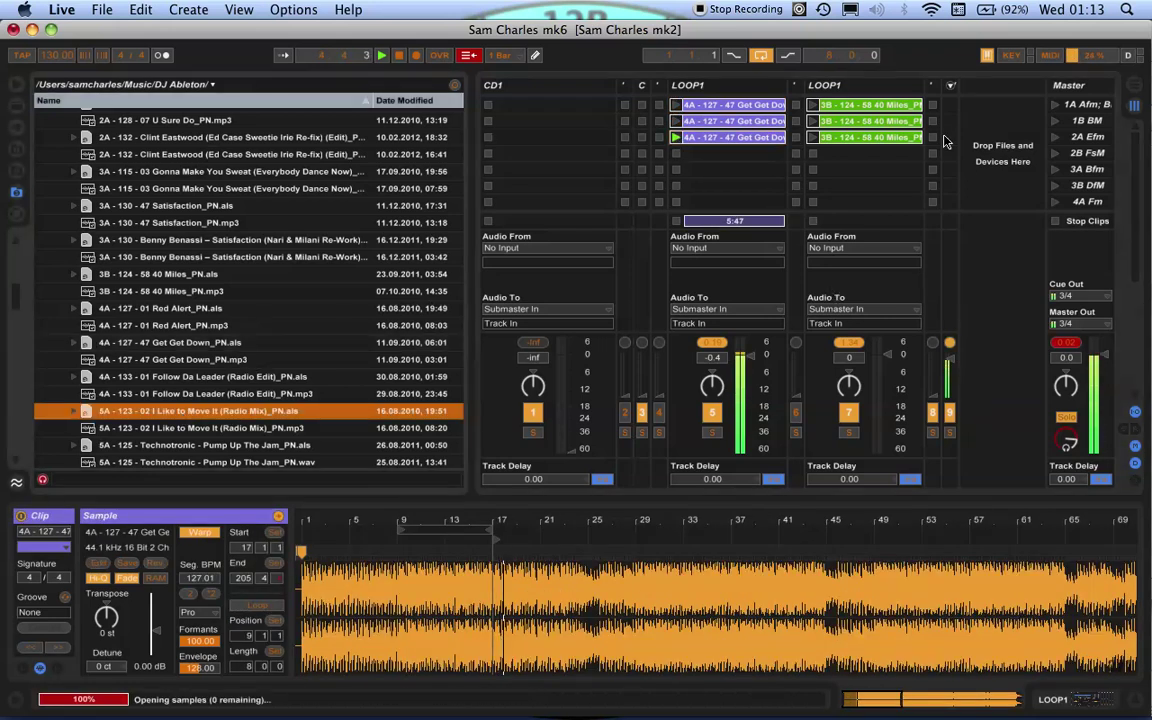
{"action": "left_click_drag", "start_coordinate": [200, 411], "coordinate": [865, 106]}
{"action": "left_click_drag", "start_coordinate": [200, 445], "coordinate": [865, 106]}
{"action": "left_click", "coordinate": [1066, 103]}
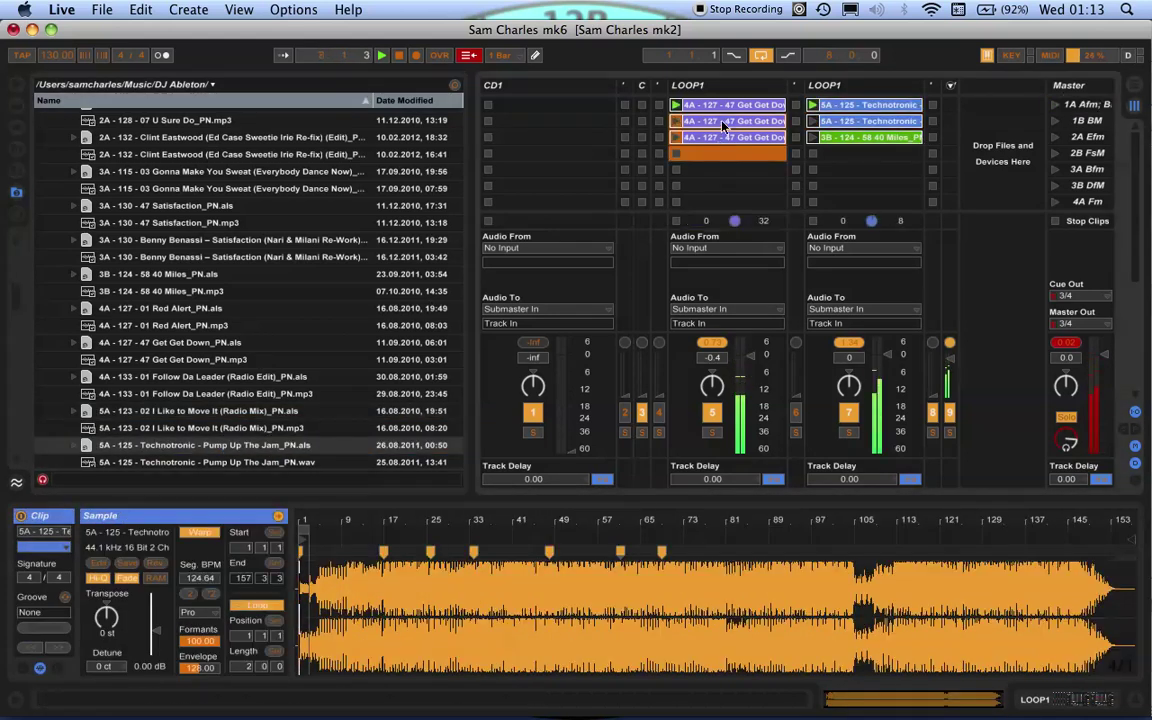
Step: Delete the second and third Get Get Down clips on the first LOOP1 track and launch scene 1B BM
{"action": "key", "text": "Delete"}
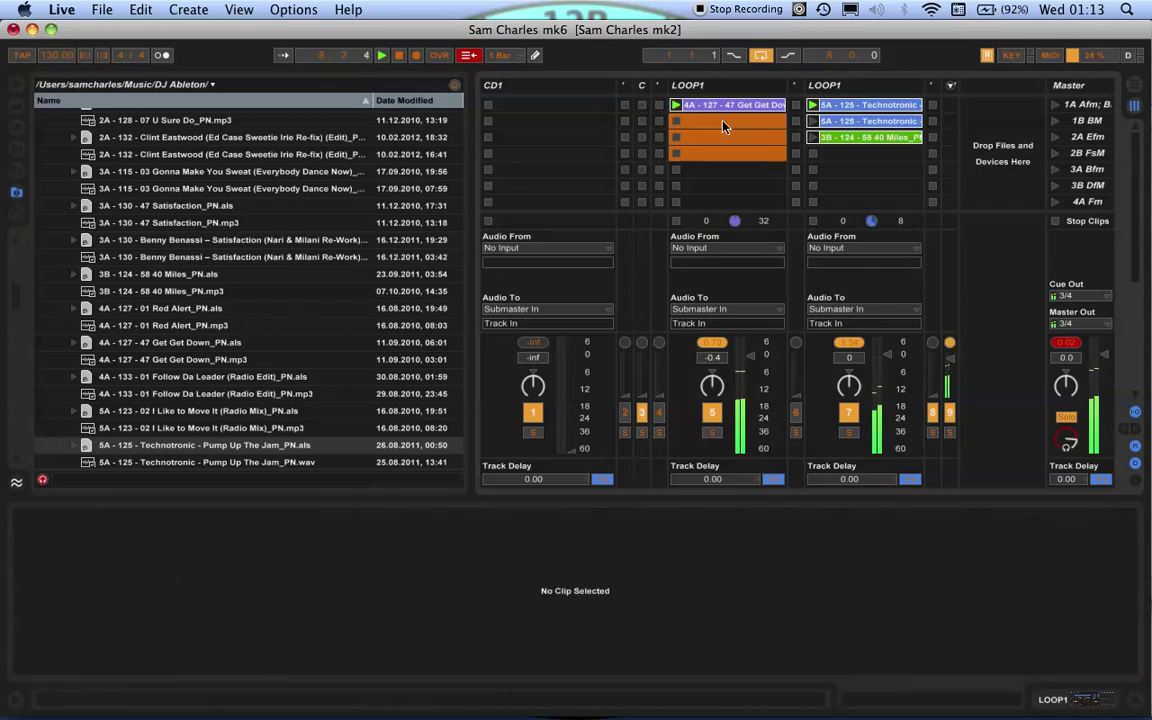
{"action": "left_click", "coordinate": [1064, 122]}
Step: Load 5A - 129 - 01 It's Like That_PN.als onto the first LOOP1 track and launch the first scene
{"action": "scroll", "coordinate": [195, 398], "scroll_direction": "down", "scroll_amount": 4}
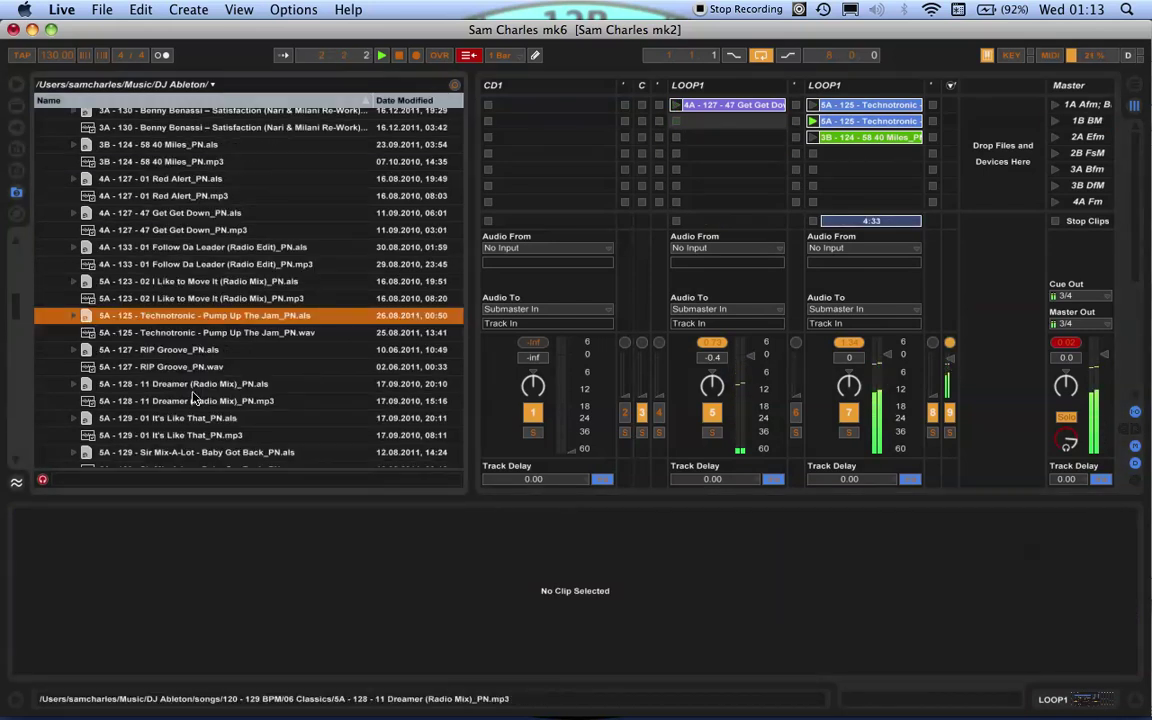
{"action": "scroll", "coordinate": [194, 380], "scroll_direction": "down", "scroll_amount": 2}
{"action": "left_click_drag", "start_coordinate": [195, 357], "coordinate": [722, 117]}
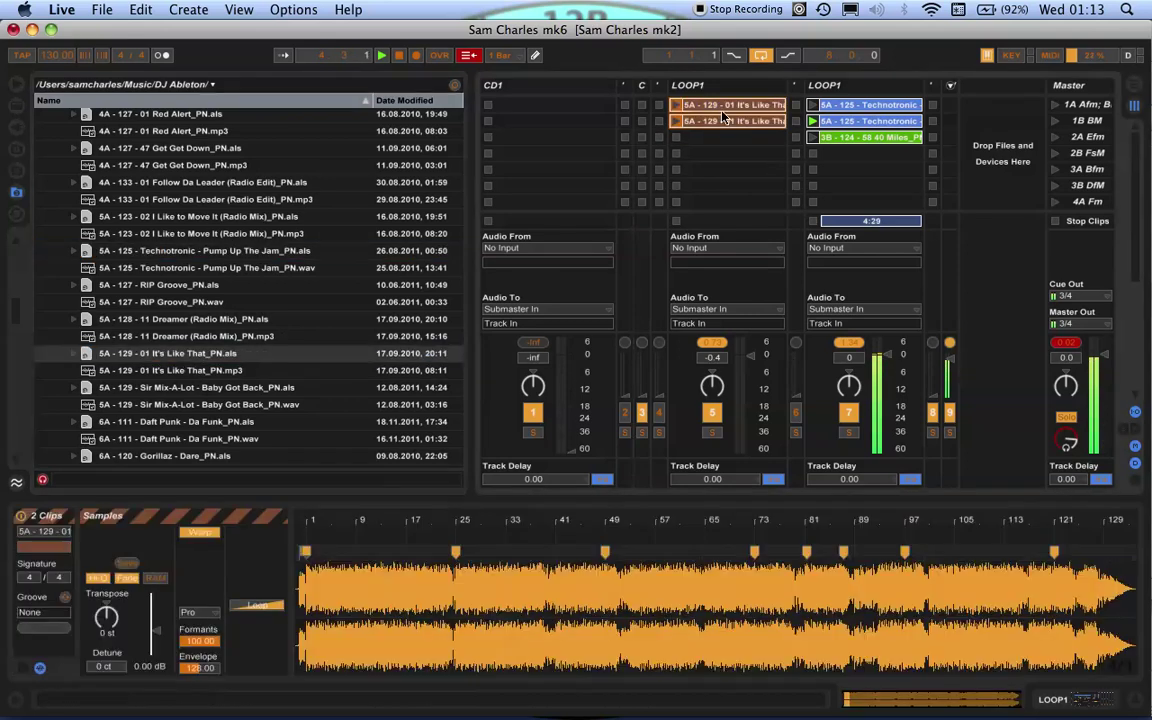
{"action": "left_click", "coordinate": [1055, 105]}
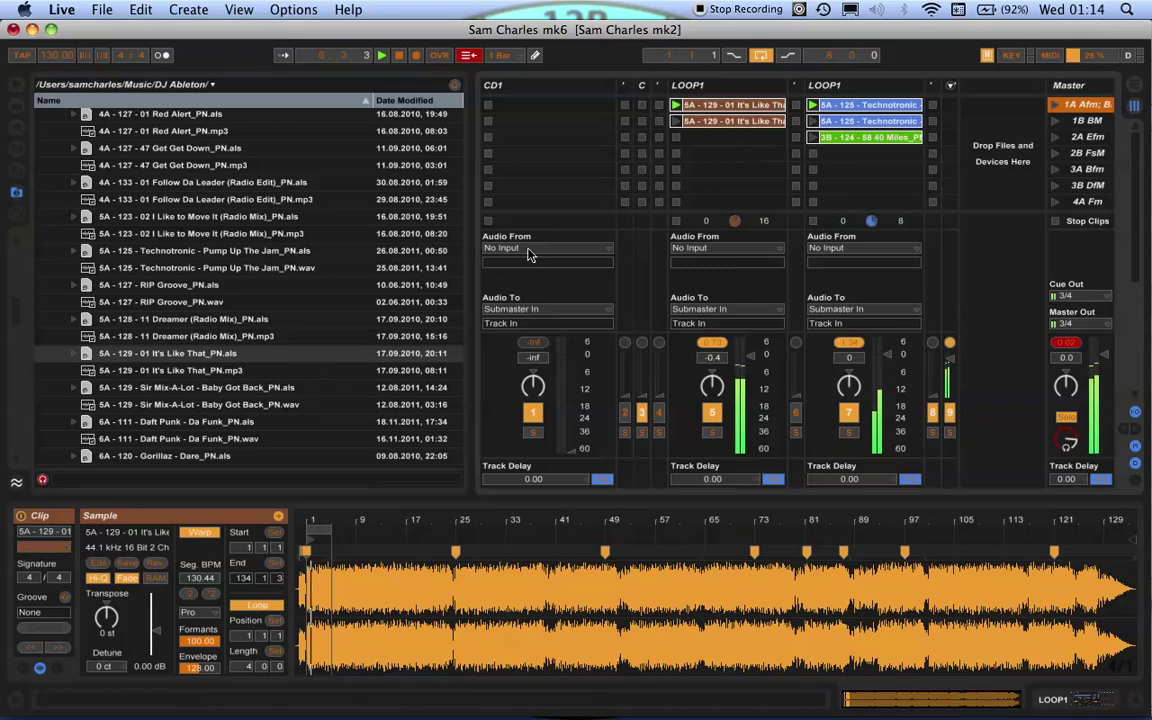
Step: Load the 6A - 122 Make The World Go Round .als file from the second LOOP1 track's second slot and launch its Build Up clip
{"action": "scroll", "coordinate": [220, 318], "scroll_direction": "down", "scroll_amount": 4}
{"action": "left_click_drag", "start_coordinate": [228, 376], "coordinate": [868, 133]}
{"action": "left_click", "coordinate": [868, 133]}
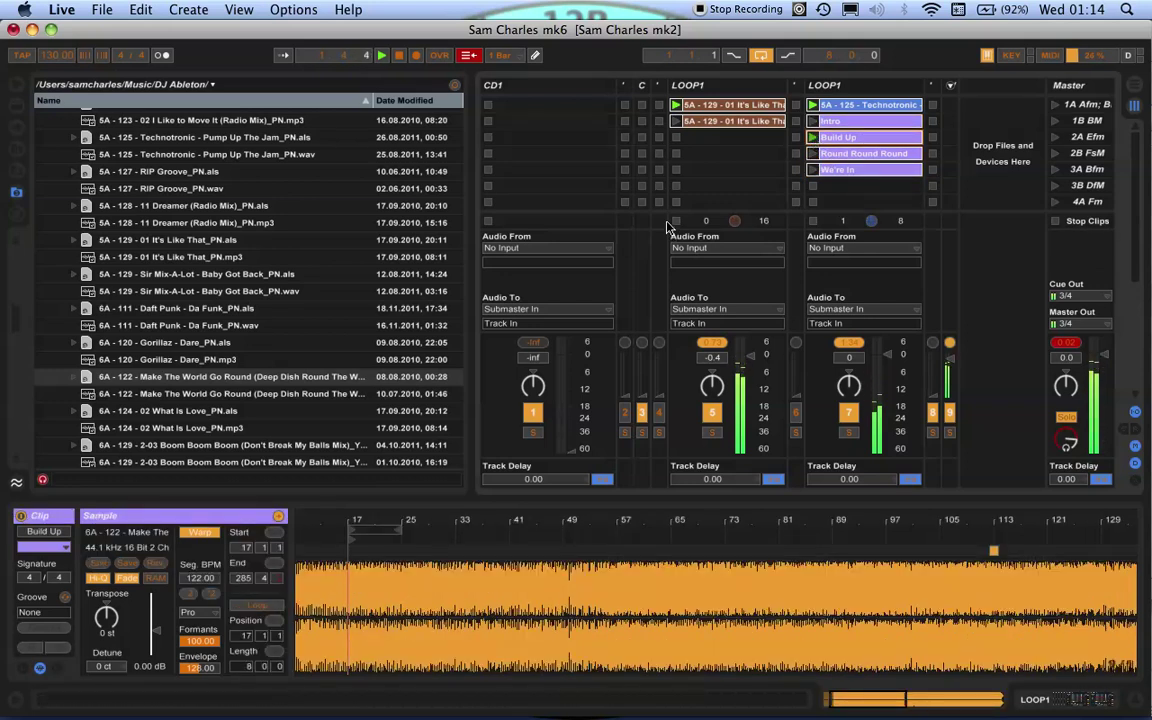
Step: Load 7A - 122 - 08 It Takes Two_PN.als from the first LOOP1 track's third slot, playing its Intro and Chorus with the second track's Intro
{"action": "scroll", "coordinate": [203, 320], "scroll_direction": "down", "scroll_amount": 4}
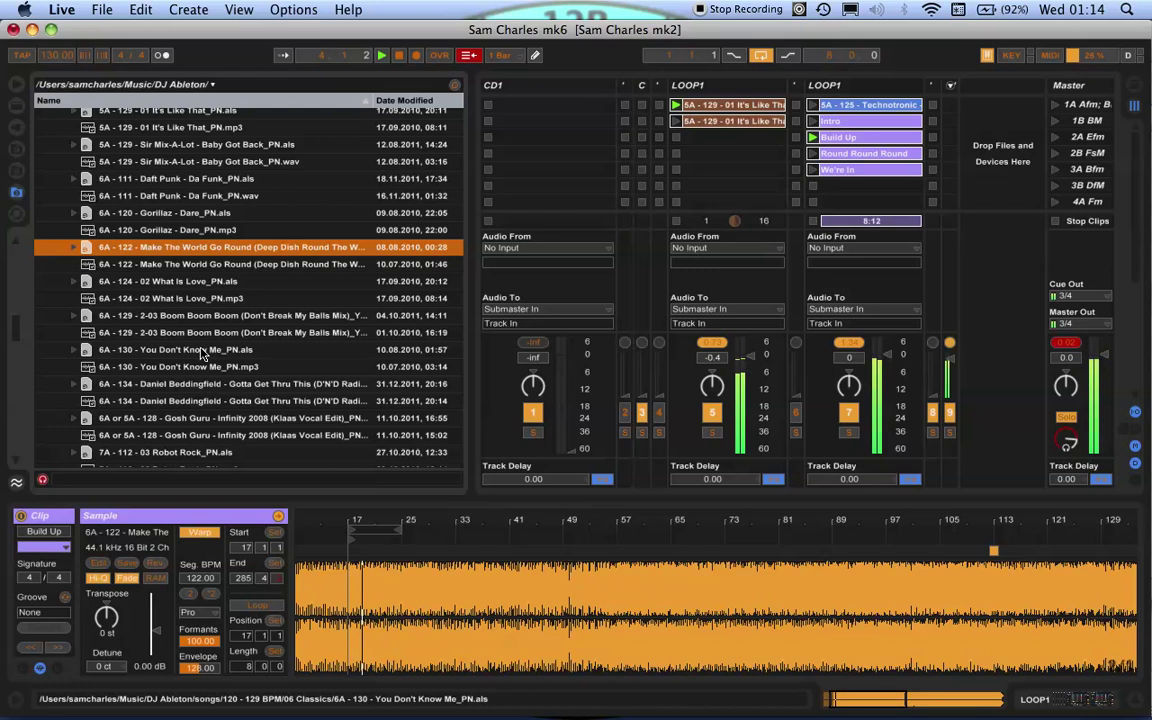
{"action": "left_click", "coordinate": [200, 353]}
{"action": "scroll", "coordinate": [182, 330], "scroll_direction": "down", "scroll_amount": 3}
{"action": "left_click_drag", "start_coordinate": [185, 410], "coordinate": [690, 137]}
{"action": "left_click", "coordinate": [676, 137]}
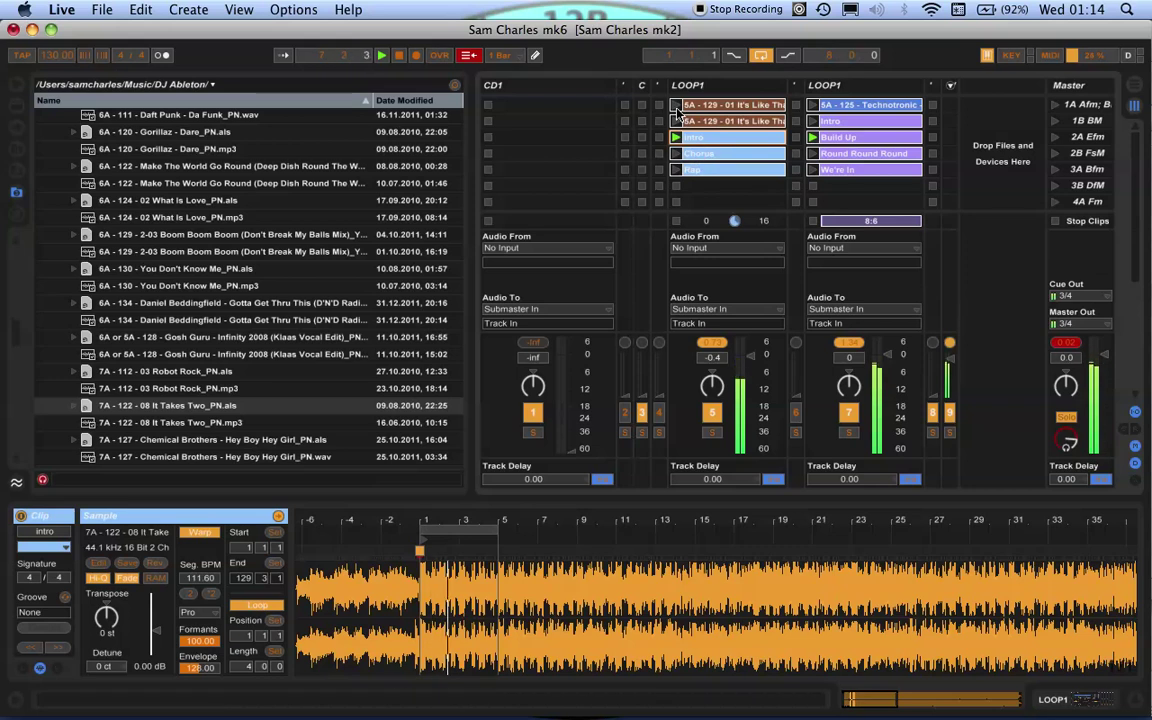
{"action": "left_click", "coordinate": [812, 122]}
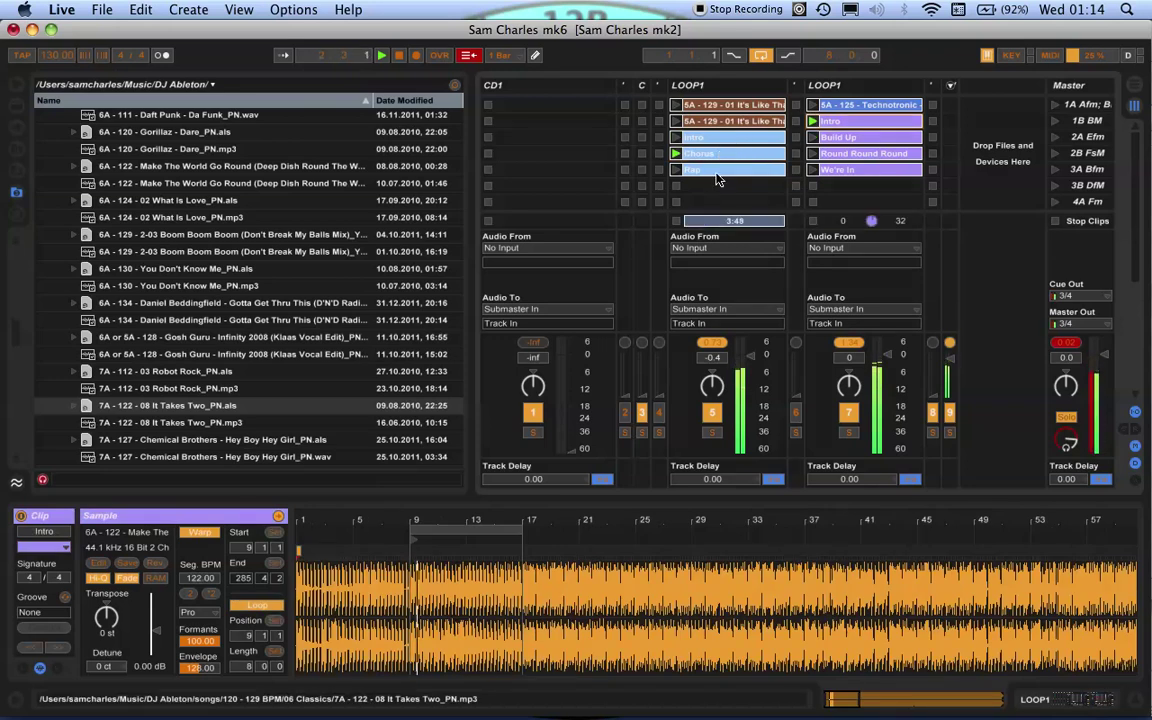
Step: Stop playback and delete all clips from both LOOP1 tracks
{"action": "scroll", "coordinate": [292, 271], "scroll_direction": "down", "scroll_amount": 4}
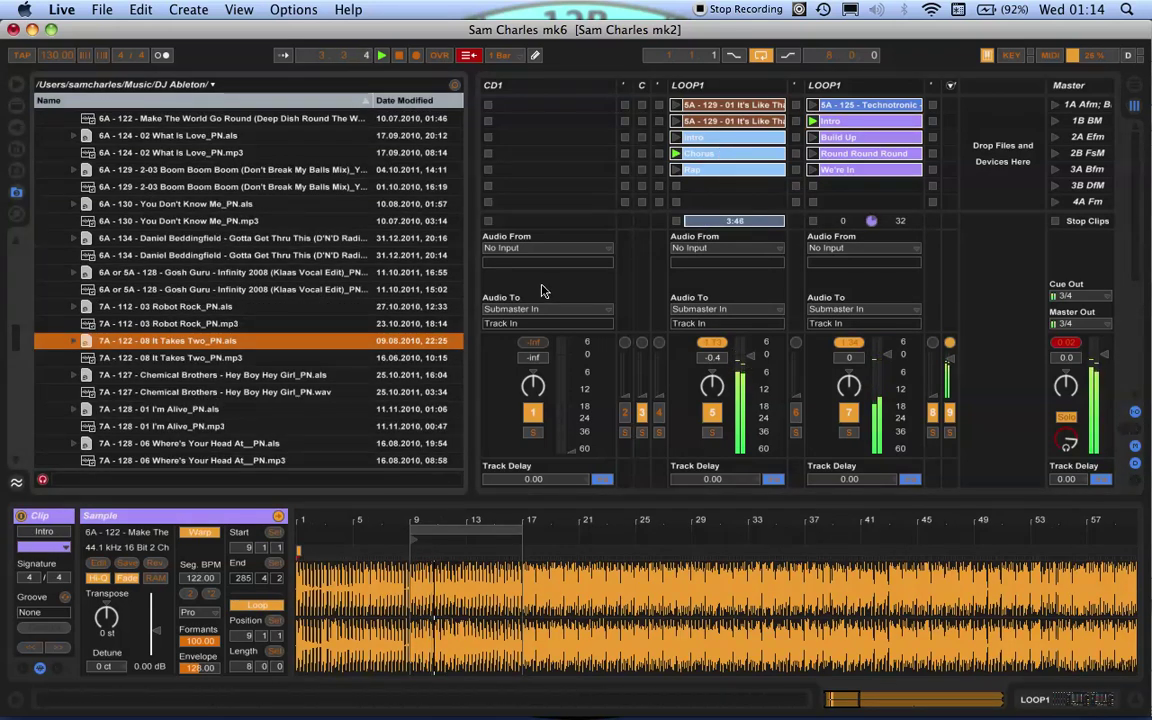
{"action": "left_click", "coordinate": [850, 188]}
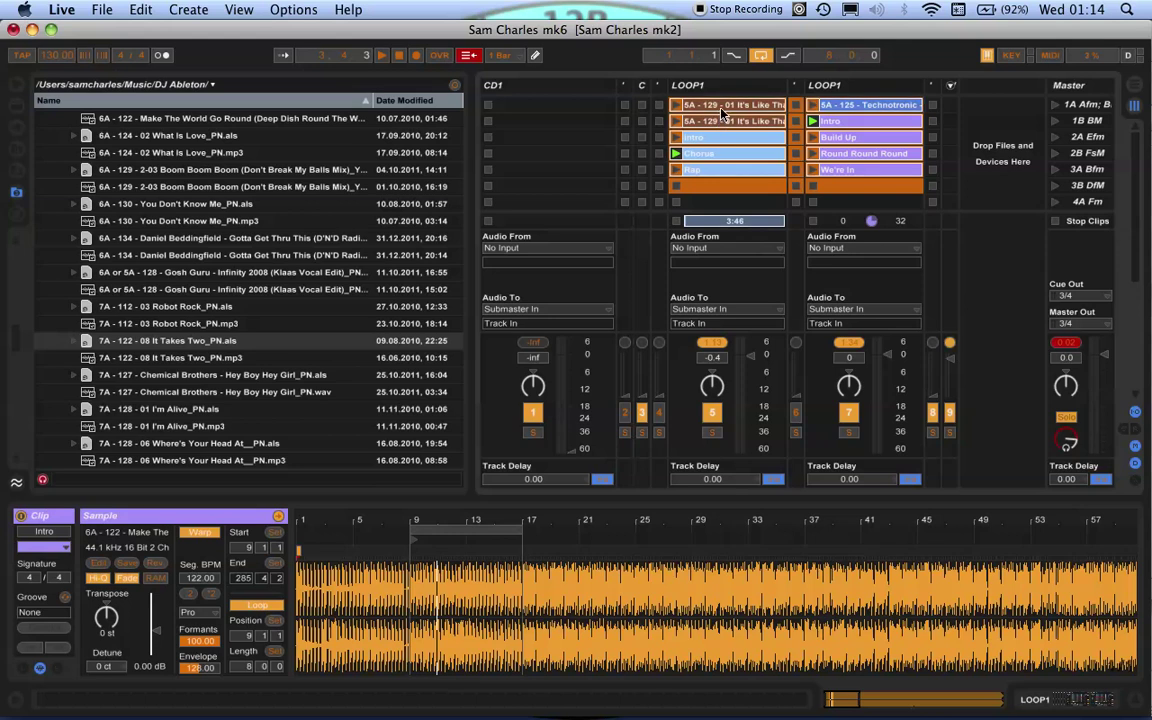
{"action": "key", "text": "Delete"}
Step: Collapse the open 06 Classics and 120 - 129 BPM folders and select the 130 - 139 BPM folder
{"action": "left_click", "coordinate": [203, 205]}
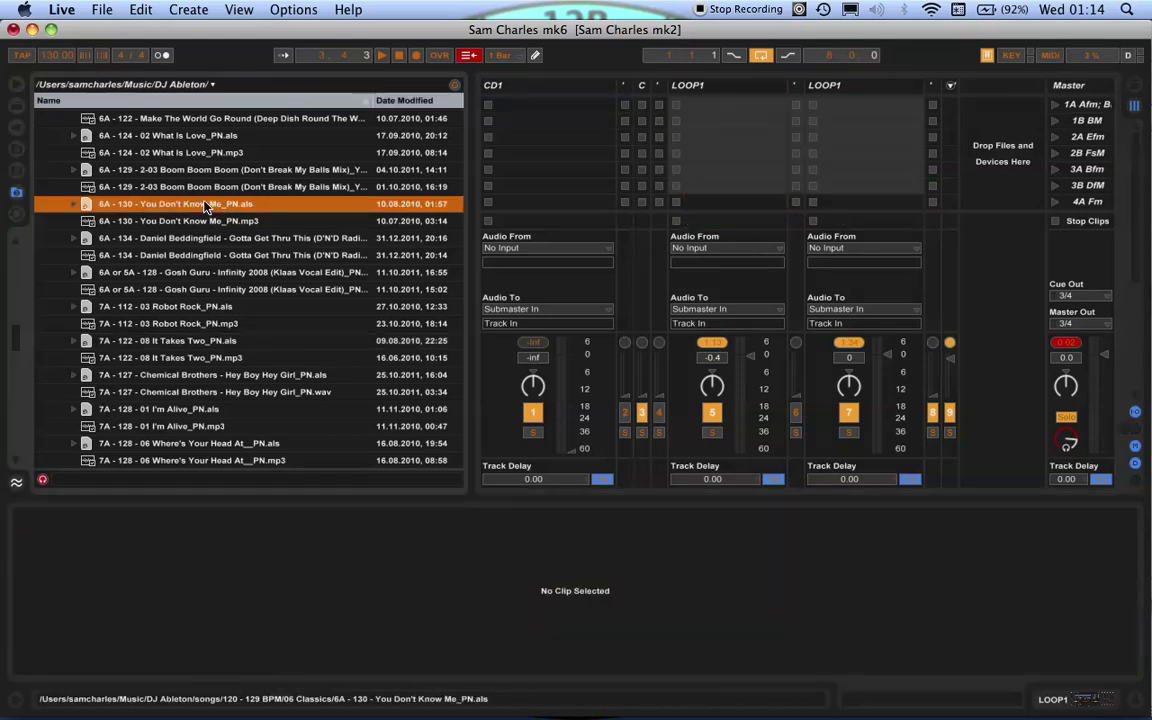
{"action": "key", "text": "Left"}
{"action": "key", "text": "Left"}
{"action": "key", "text": "Left"}
{"action": "key", "text": "Down"}
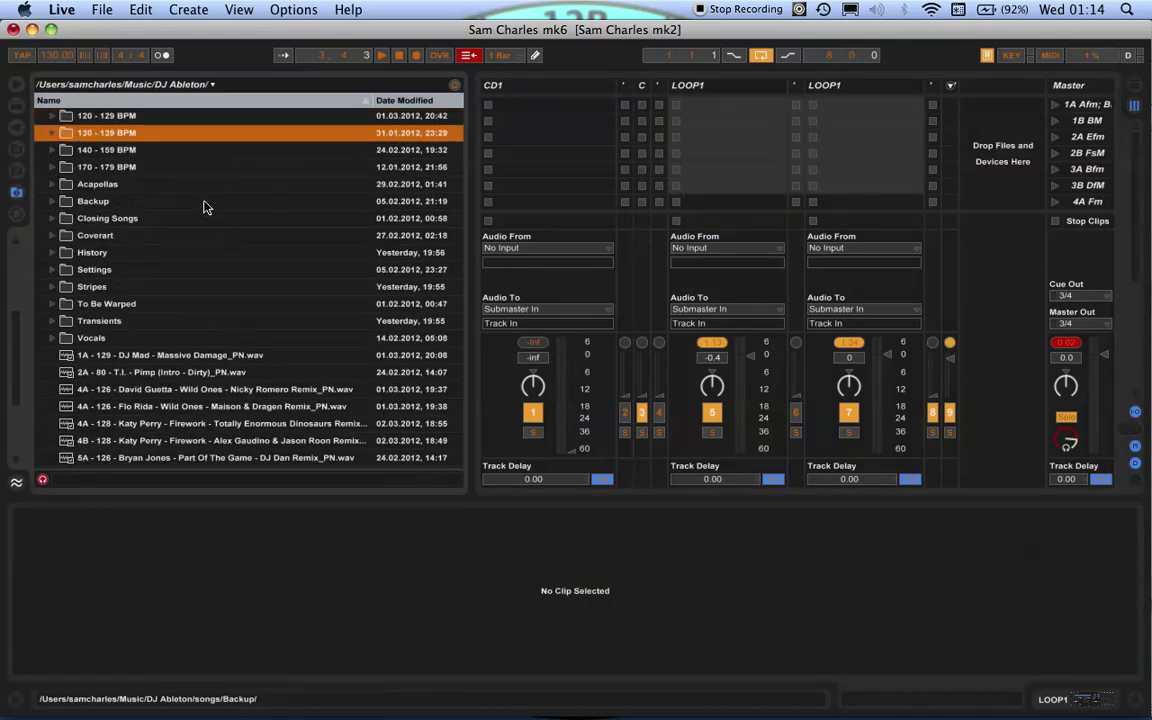
Step: Load 10A - 128 - Taio Cruz - Troublemaker - R3hab Remix_PN.wav from the songs folder into the first slot of the first LOOP1 track
{"action": "scroll", "coordinate": [203, 207], "scroll_direction": "down", "scroll_amount": 2}
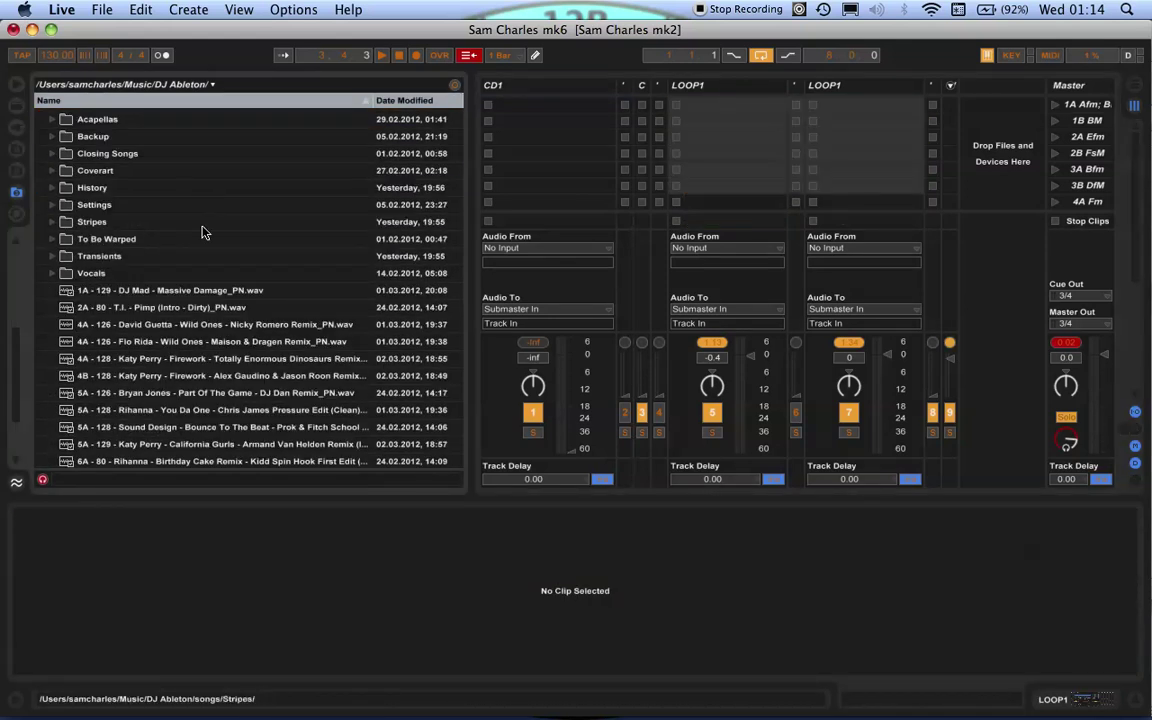
{"action": "left_click", "coordinate": [183, 329]}
{"action": "left_click", "coordinate": [187, 309]}
{"action": "scroll", "coordinate": [185, 318], "scroll_direction": "down", "scroll_amount": 4}
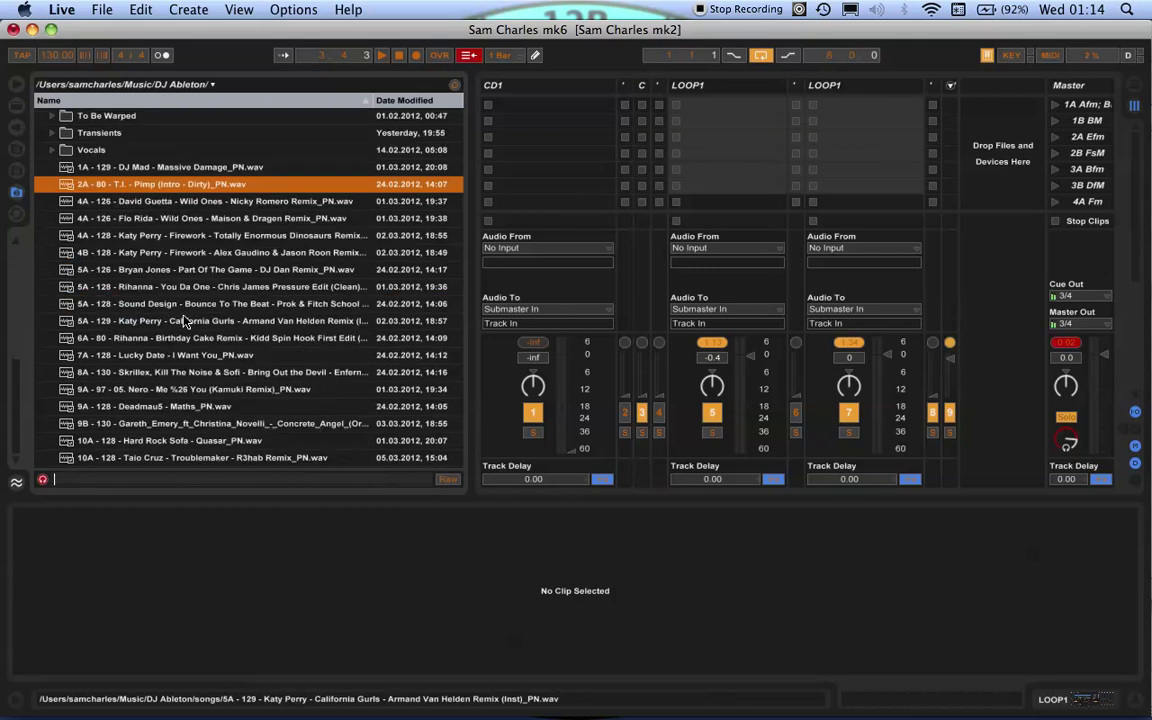
{"action": "left_click_drag", "start_coordinate": [155, 458], "coordinate": [740, 106]}
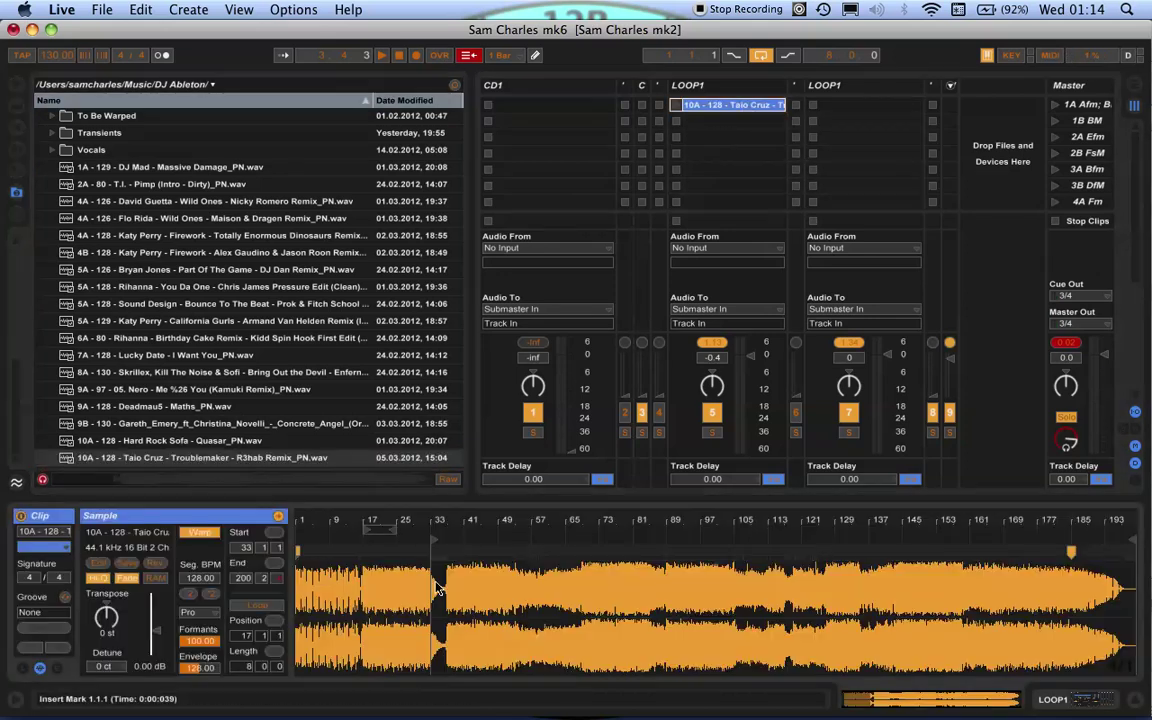
Step: Re-warp the Troublemaker clip from its first warp marker at bar 1
{"action": "right_click", "coordinate": [298, 553]}
{"action": "left_click", "coordinate": [400, 440]}
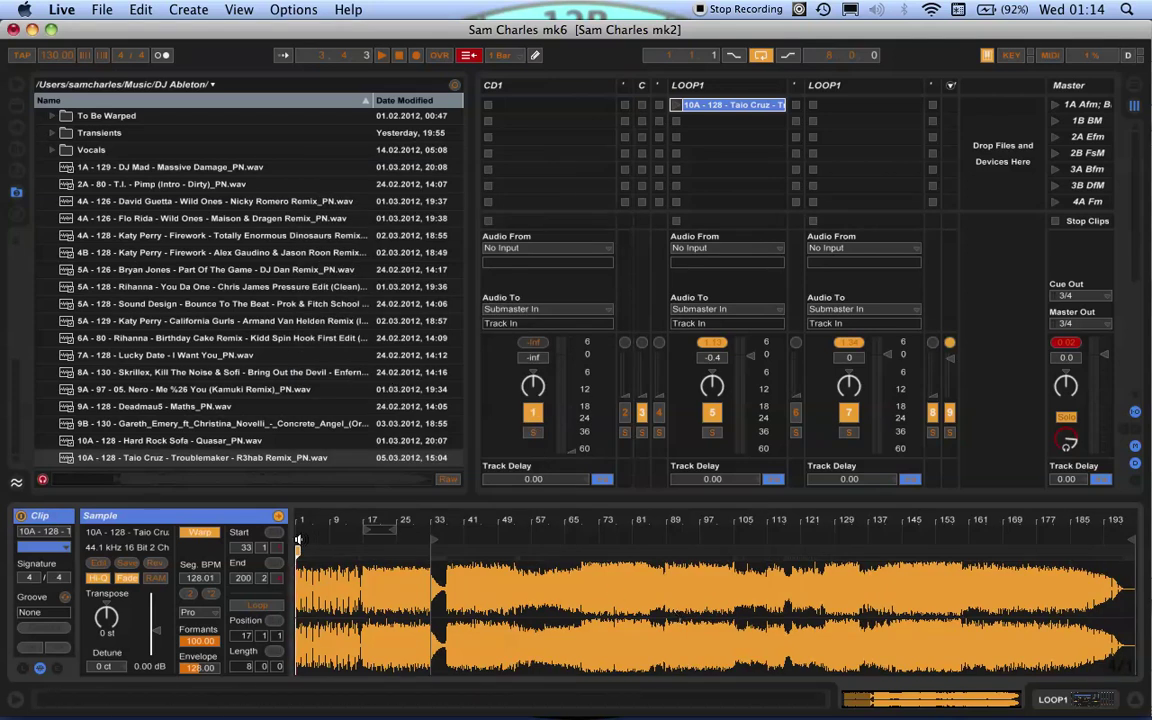
Step: Set the Troublemaker clip's warp mode to Beats and play the clip
{"action": "left_click", "coordinate": [200, 614]}
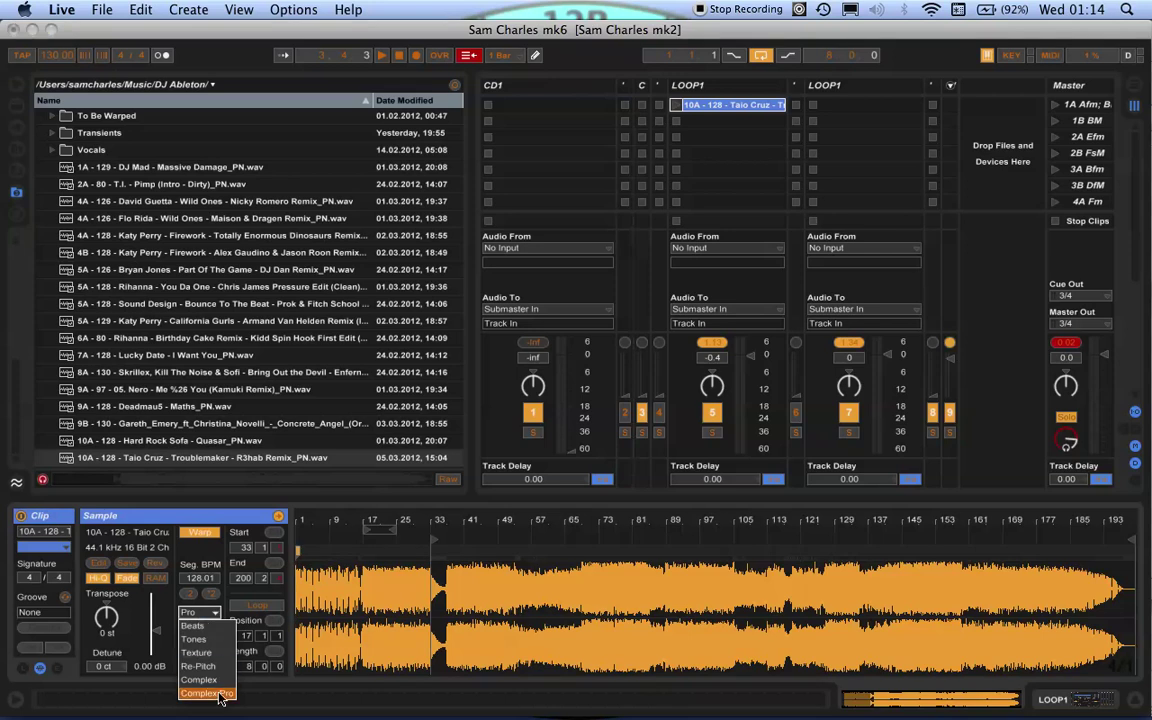
{"action": "left_click", "coordinate": [200, 625]}
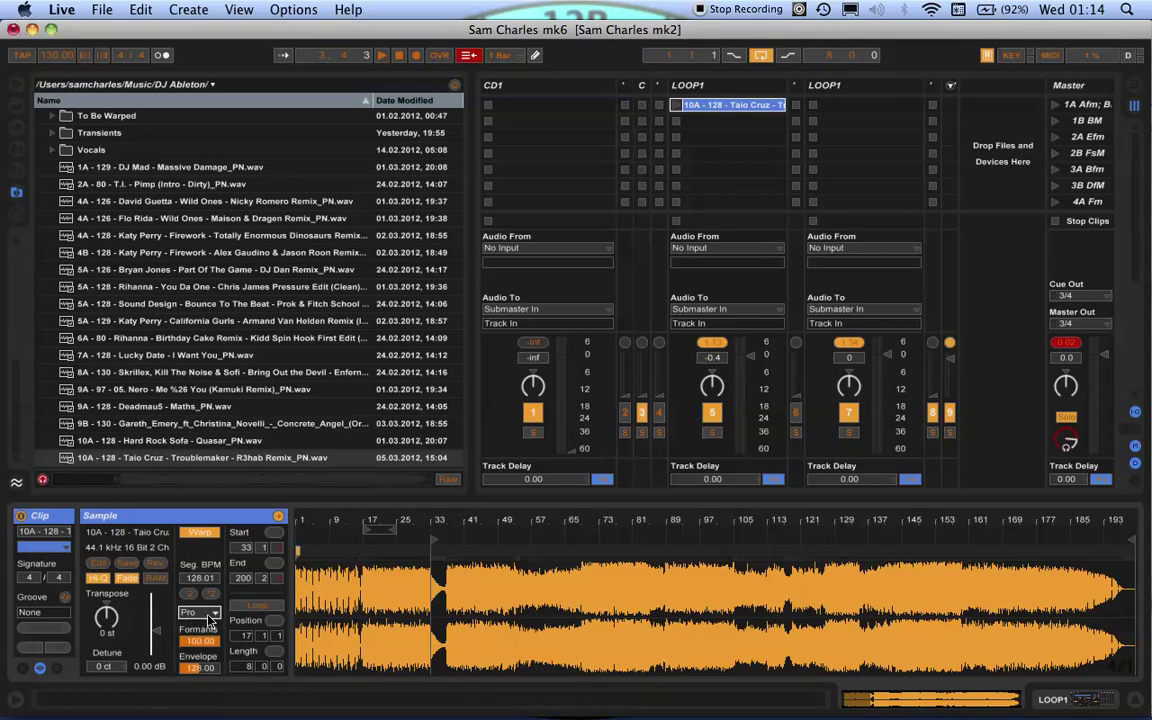
{"action": "left_click", "coordinate": [207, 616]}
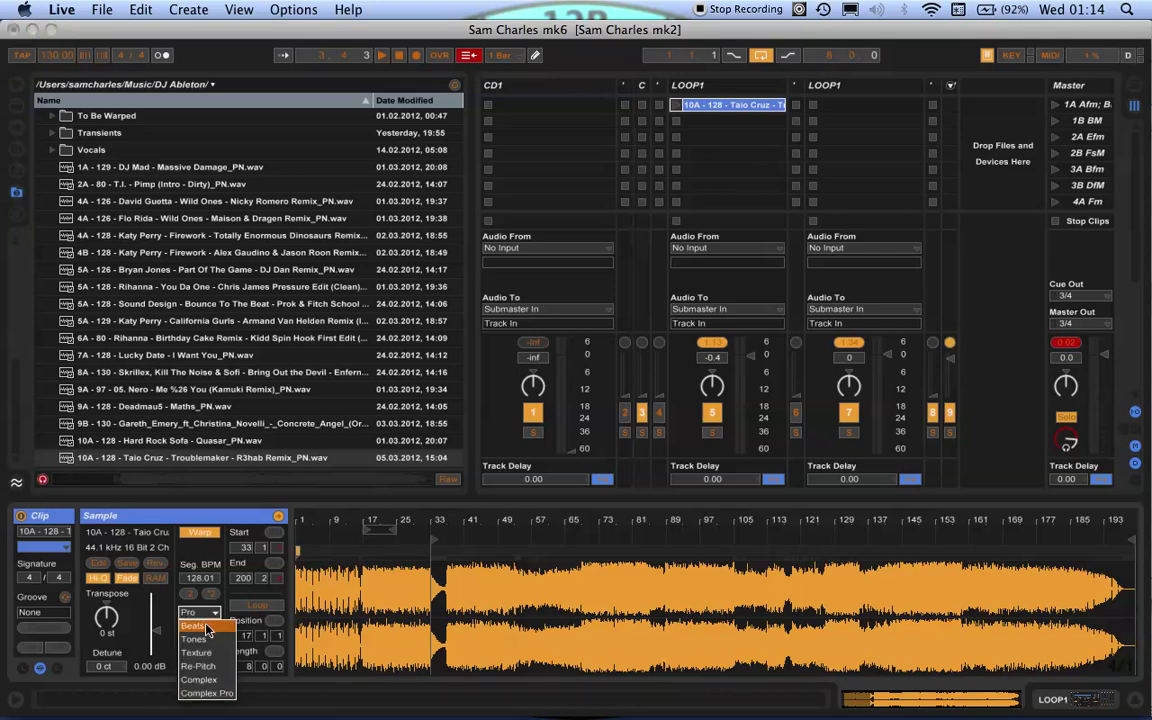
{"action": "left_click", "coordinate": [207, 628]}
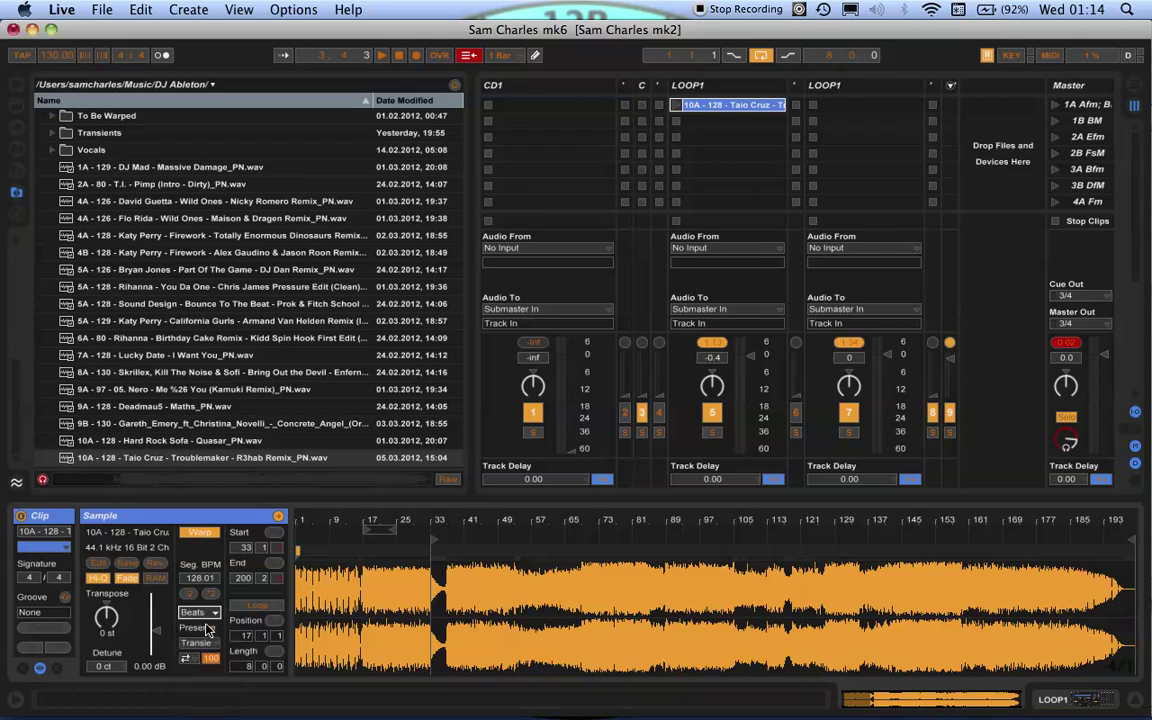
{"action": "left_click", "coordinate": [677, 106]}
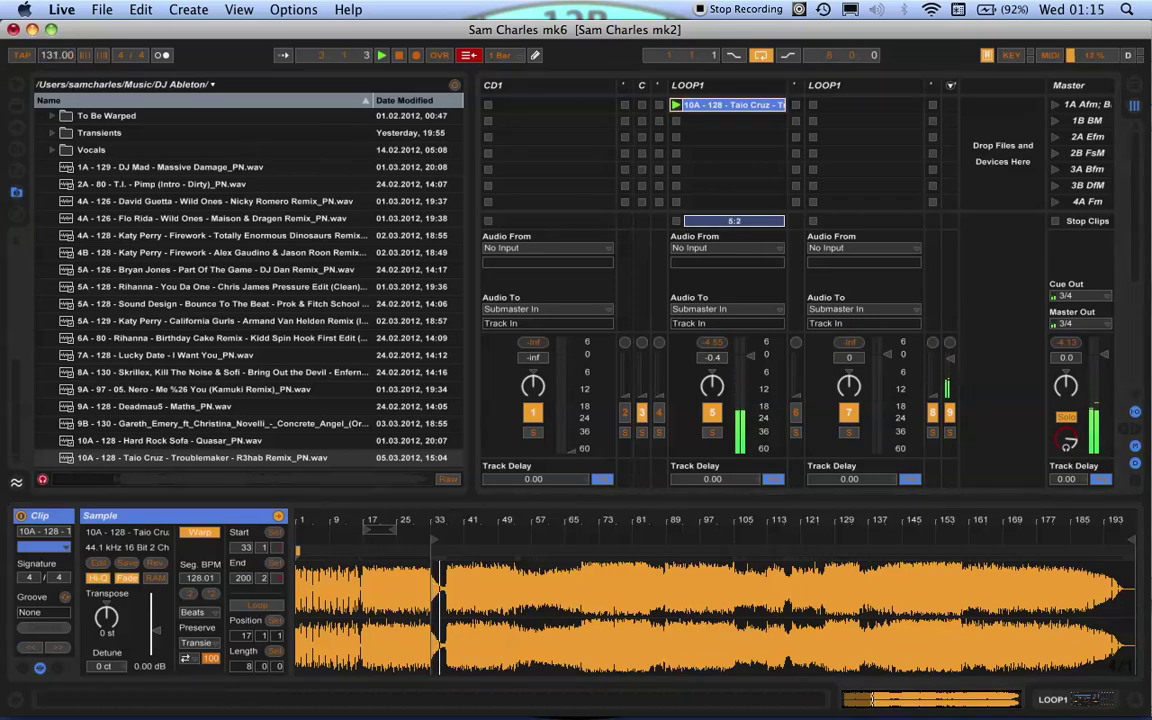
Step: Set the Troublemaker clip's warp mode to Pro
{"action": "left_click", "coordinate": [191, 611]}
{"action": "left_click", "coordinate": [206, 690]}
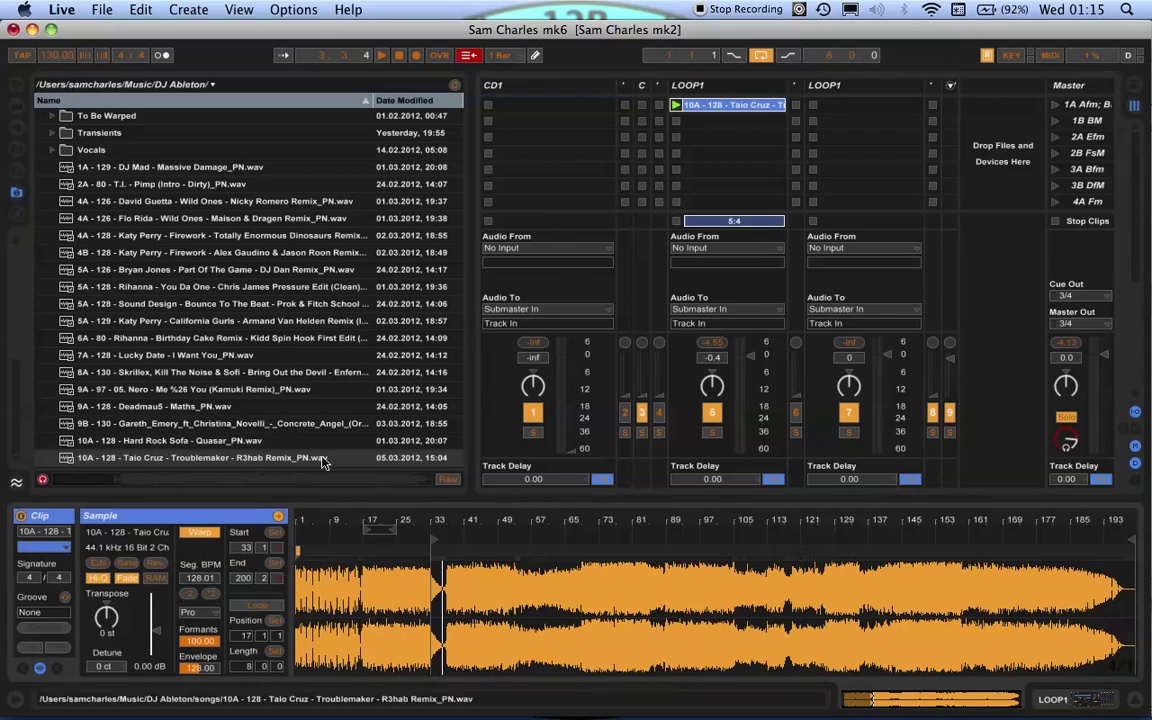
Step: Set 1.1.1 at the Troublemaker clip's first warp marker and warp the clip straight from that marker
{"action": "mouse_move", "coordinate": [303, 521]}
{"action": "left_mouse_down"}
{"action": "mouse_move", "coordinate": [303, 585]}
{"action": "mouse_move", "coordinate": [303, 521]}
{"action": "mouse_move", "coordinate": [347, 560]}
{"action": "mouse_move", "coordinate": [720, 600]}
{"action": "mouse_move", "coordinate": [513, 610]}
{"action": "left_mouse_up"}
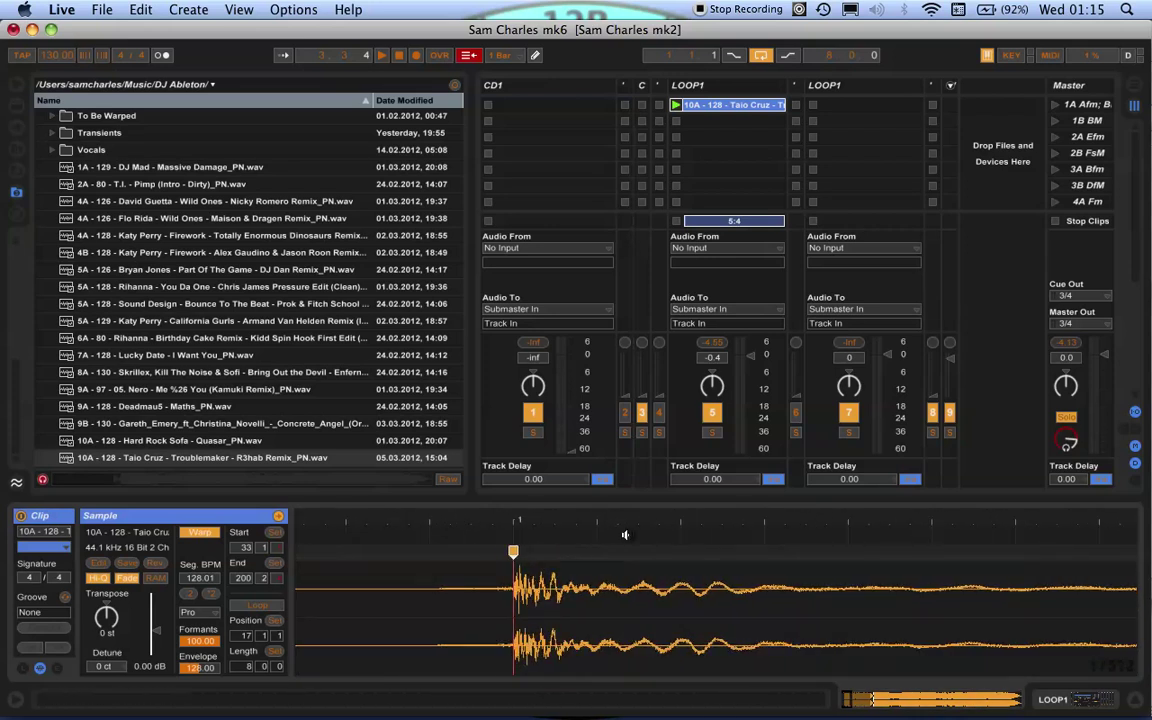
{"action": "right_click", "coordinate": [517, 554]}
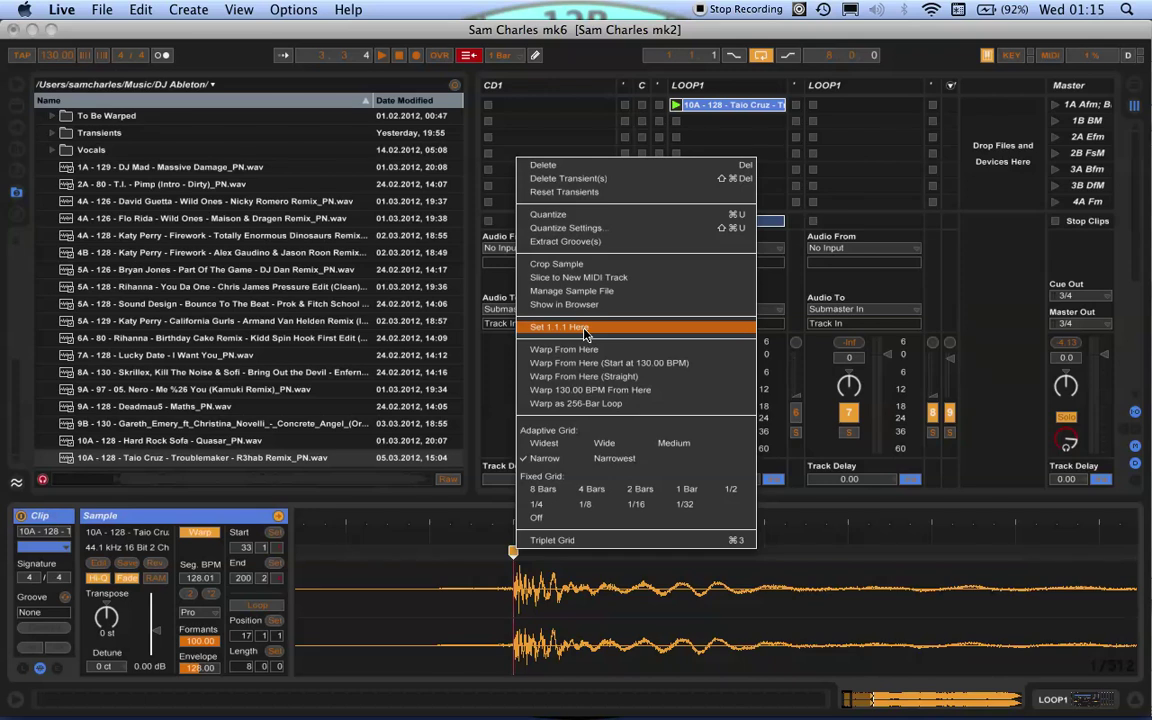
{"action": "left_click", "coordinate": [586, 328]}
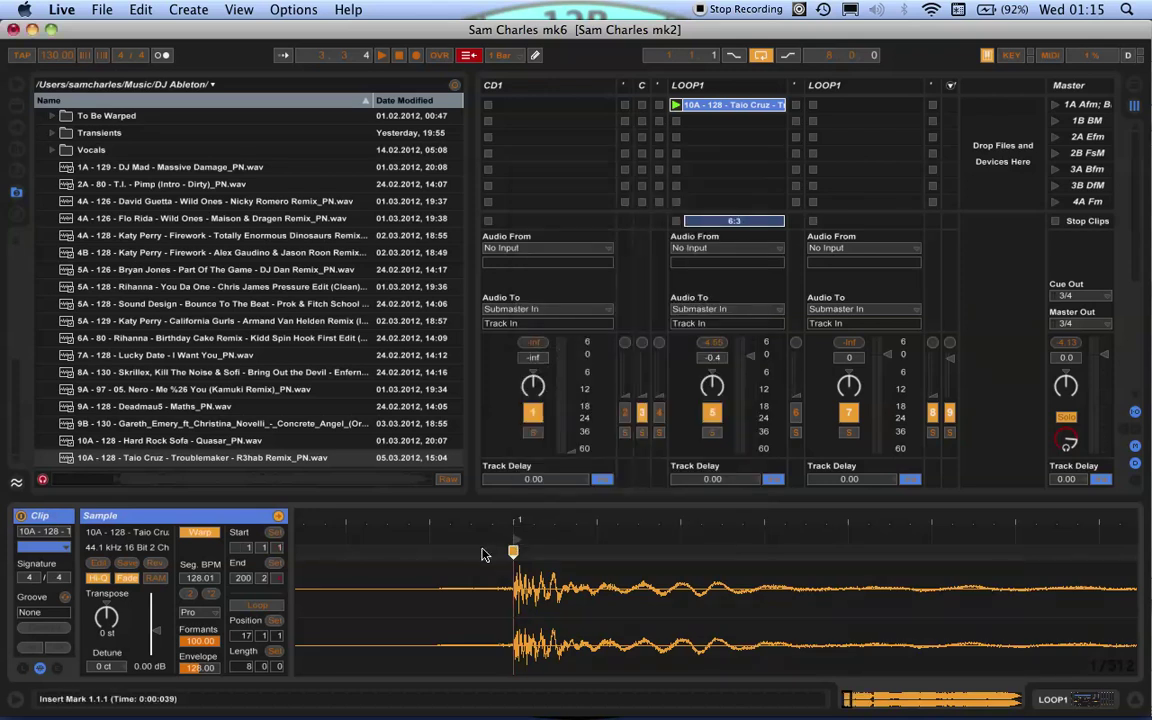
{"action": "right_click", "coordinate": [514, 550]}
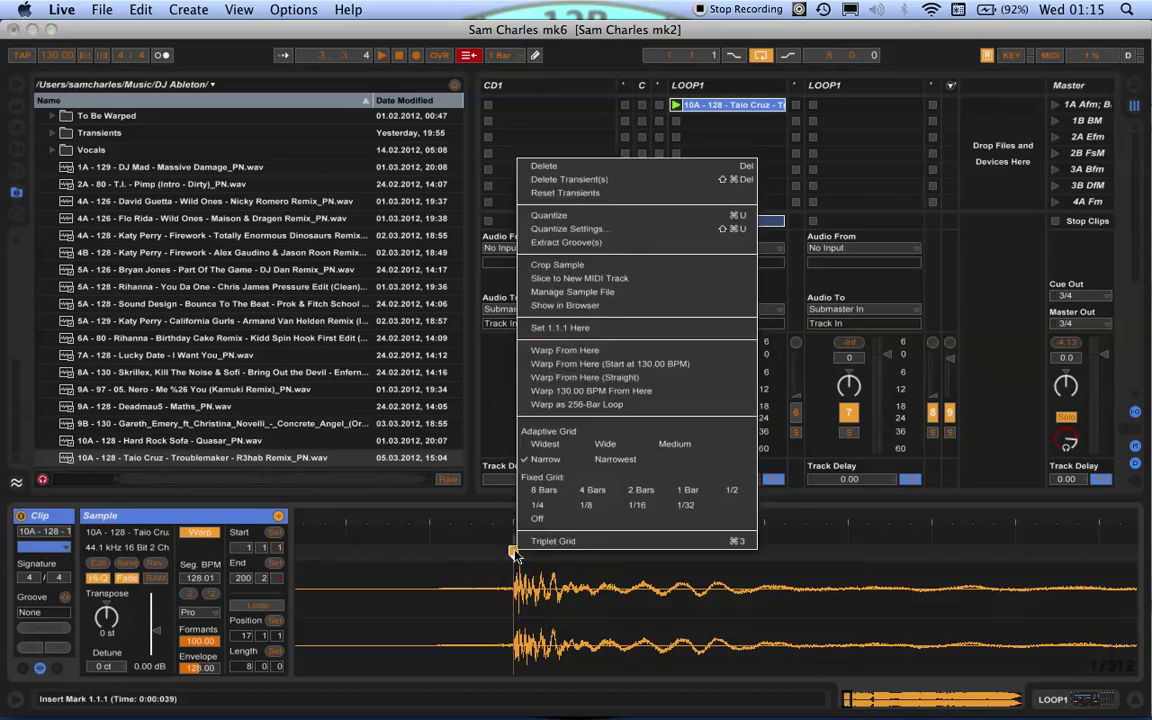
{"action": "left_click", "coordinate": [625, 379]}
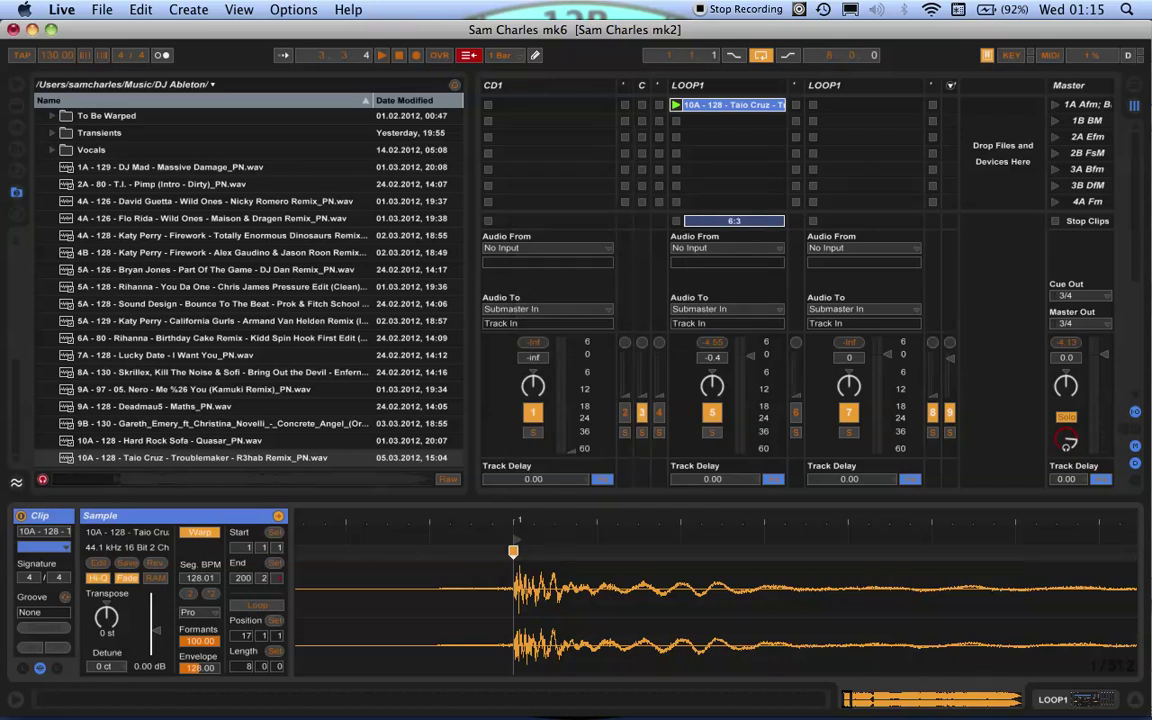
Step: Add a warp marker on the kick at bar 185 and align that transient with the 185 gridline
{"action": "left_click_drag", "start_coordinate": [557, 524], "coordinate": [302, 522]}
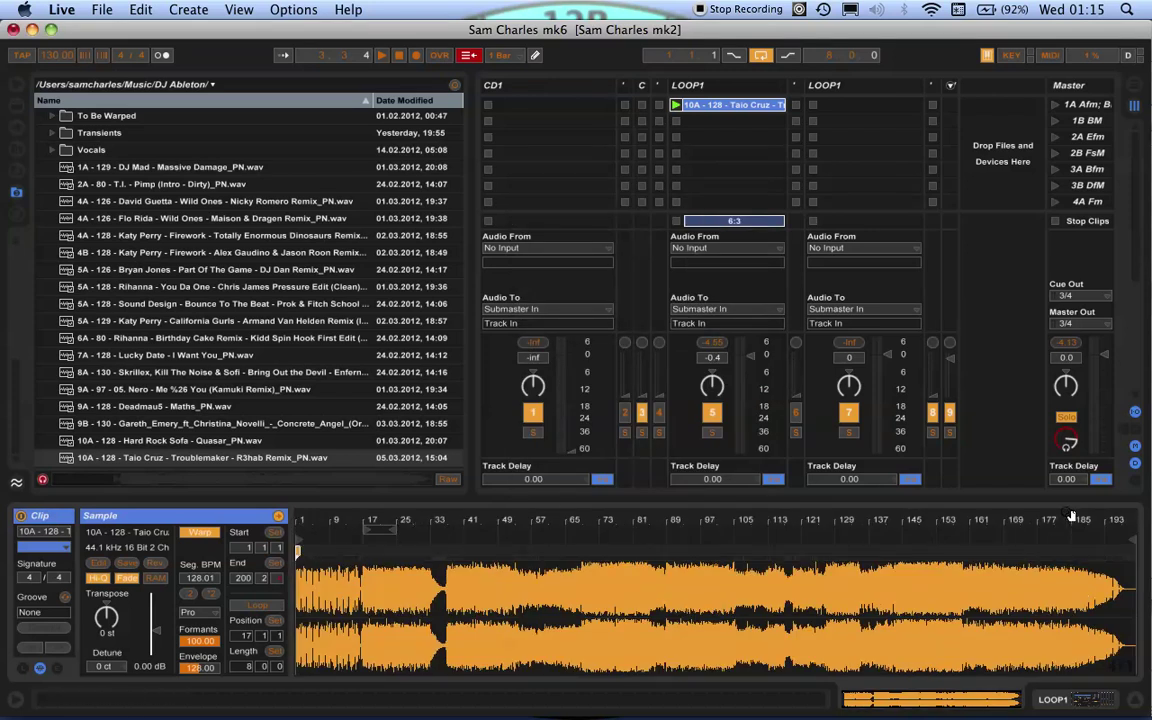
{"action": "left_click_drag", "start_coordinate": [1076, 519], "coordinate": [684, 583]}
{"action": "left_click", "coordinate": [869, 553]}
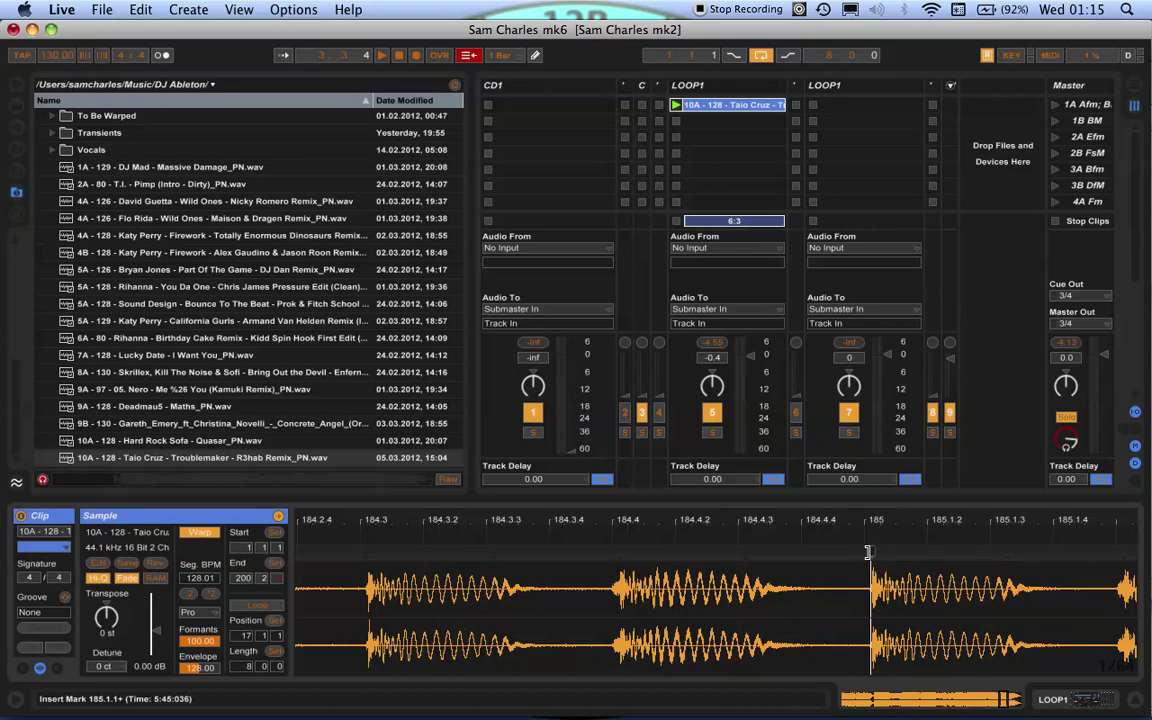
{"action": "mouse_move", "coordinate": [869, 553]}
{"action": "left_mouse_down"}
{"action": "mouse_move", "coordinate": [840, 530]}
{"action": "mouse_move", "coordinate": [790, 565]}
{"action": "mouse_move", "coordinate": [740, 540]}
{"action": "mouse_move", "coordinate": [736, 515]}
{"action": "left_mouse_up"}
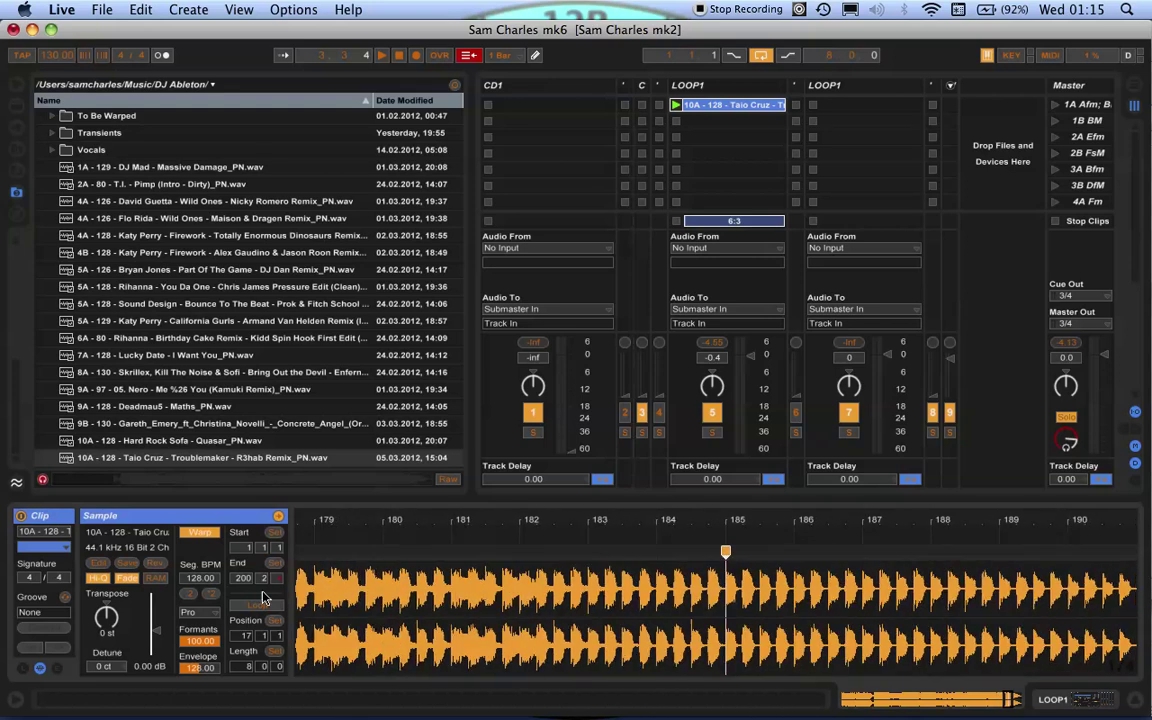
{"action": "double_click", "coordinate": [411, 514]}
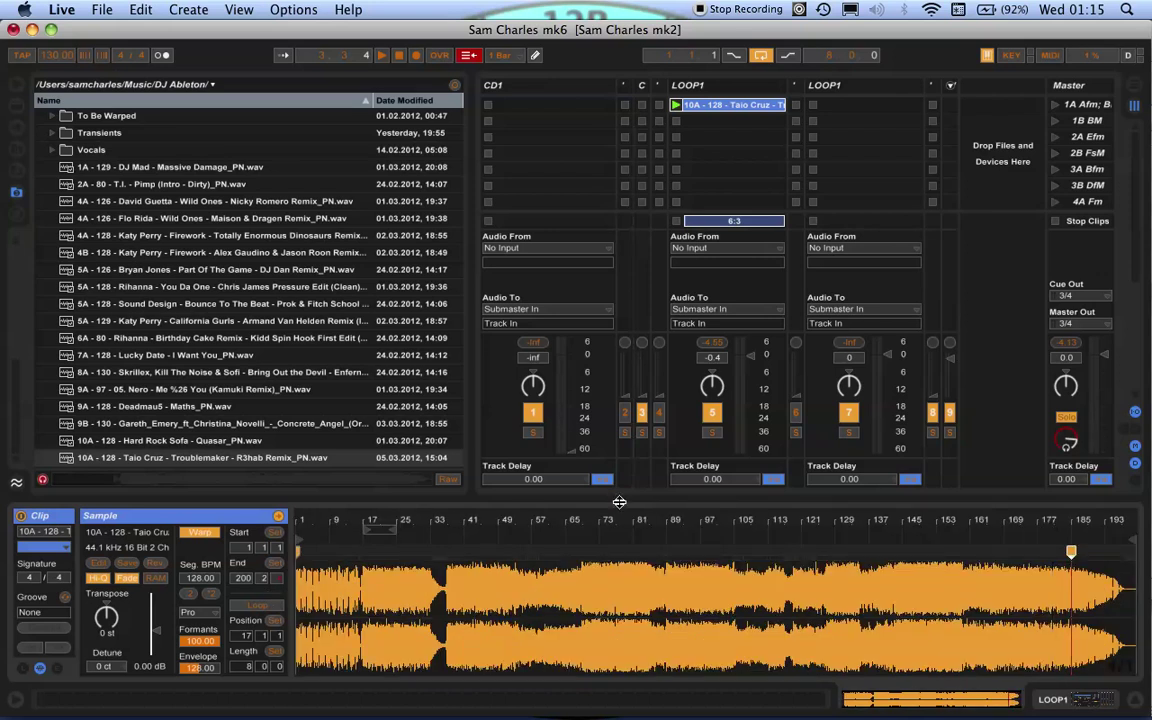
Step: Check the warped clip's beat alignment near bar 80 and by playing it from several positions against the metronome, ending with playback stopped
{"action": "mouse_move", "coordinate": [665, 522]}
{"action": "left_mouse_down"}
{"action": "mouse_move", "coordinate": [665, 560]}
{"action": "mouse_move", "coordinate": [667, 528]}
{"action": "left_mouse_up"}
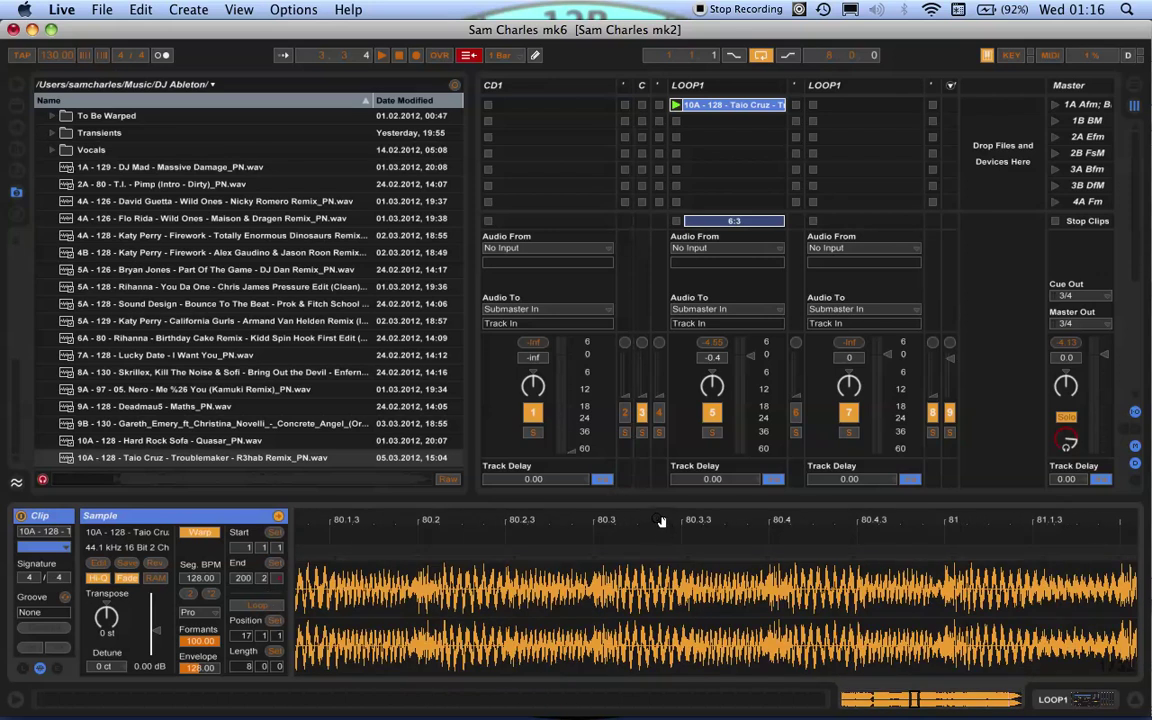
{"action": "double_click", "coordinate": [661, 522]}
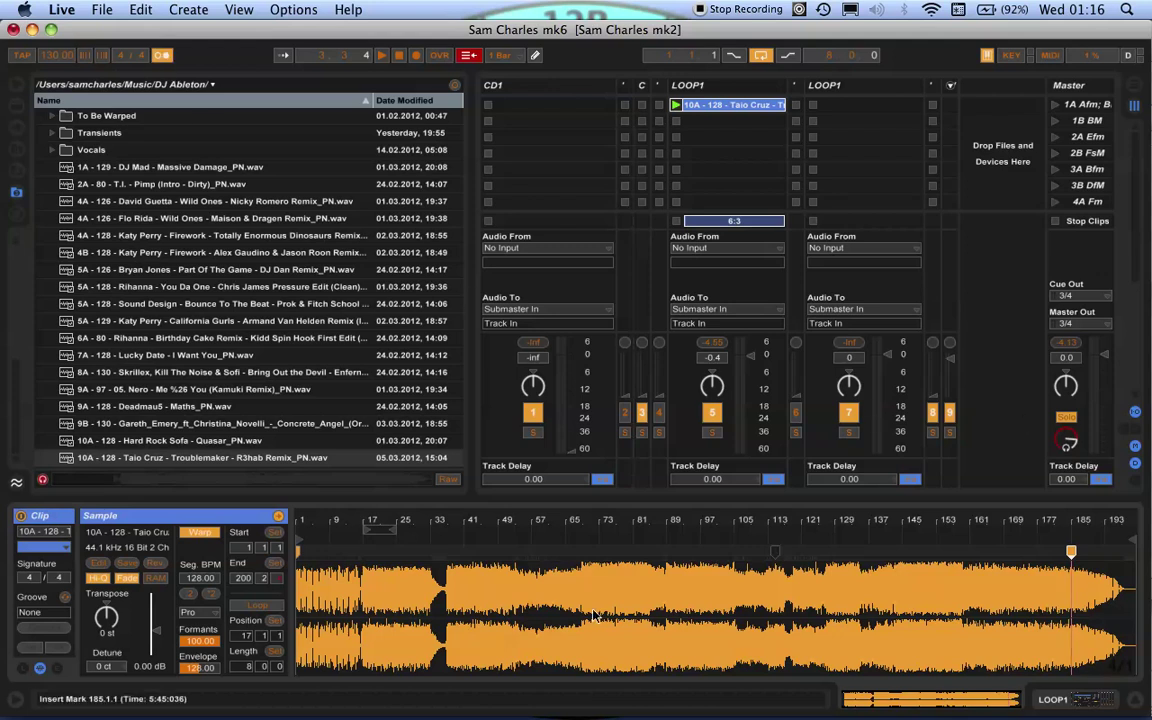
{"action": "left_click", "coordinate": [384, 590]}
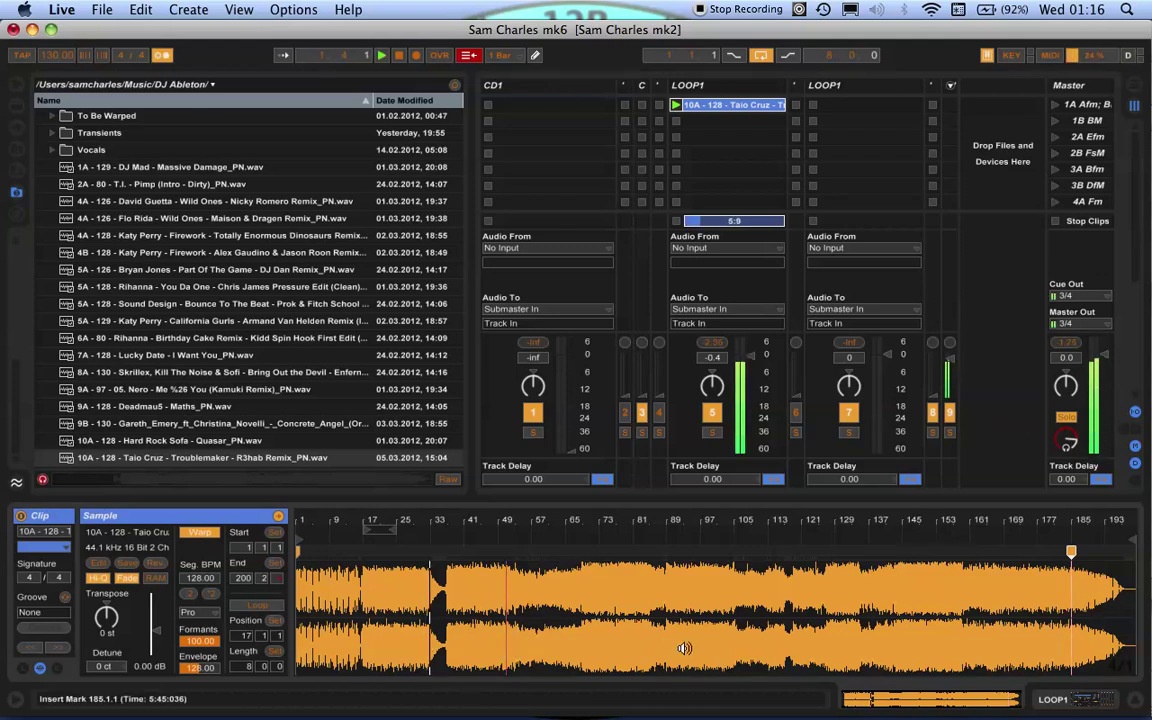
{"action": "left_click", "coordinate": [903, 651]}
{"action": "left_click", "coordinate": [400, 56]}
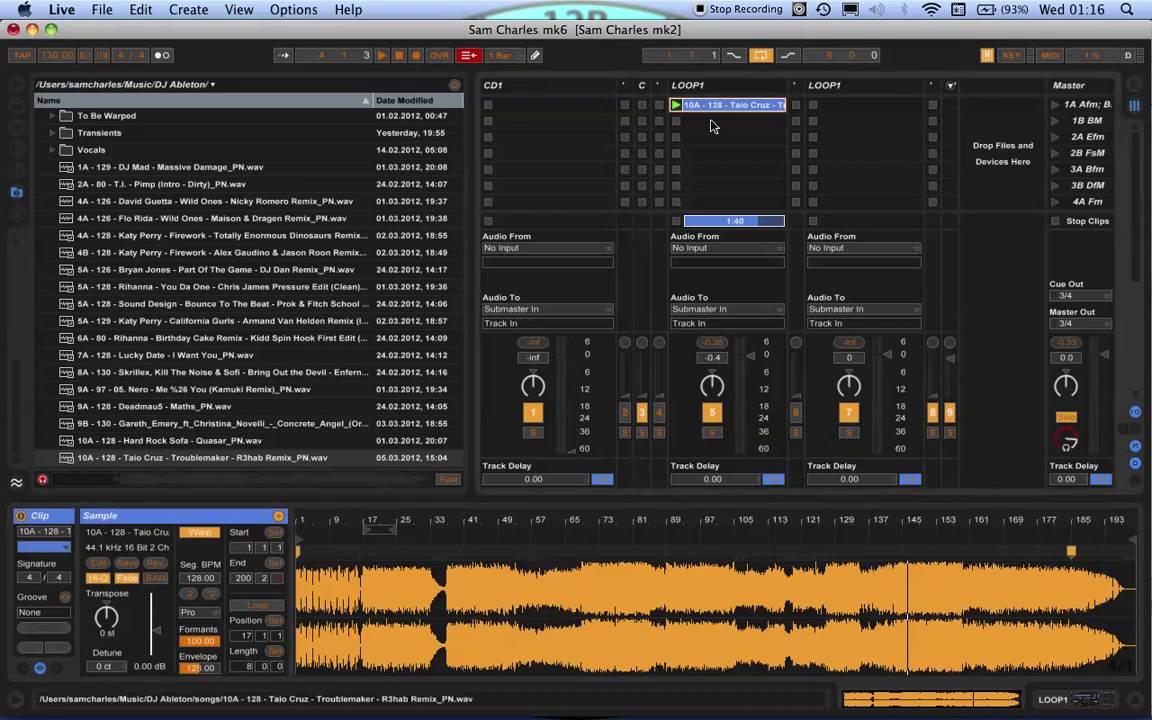
Step: Turn on looping for the clip and move its 8-bar loop to position 1.1.1, checking the loop during playback
{"action": "left_click", "coordinate": [261, 610]}
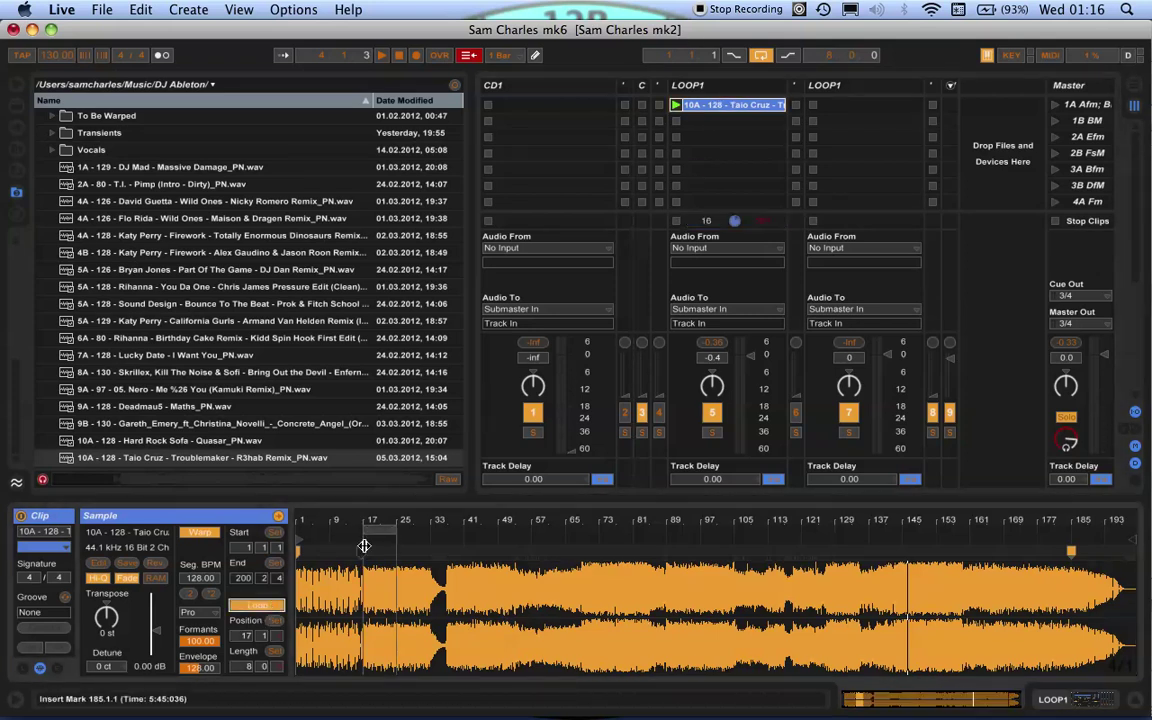
{"action": "left_click", "coordinate": [323, 534]}
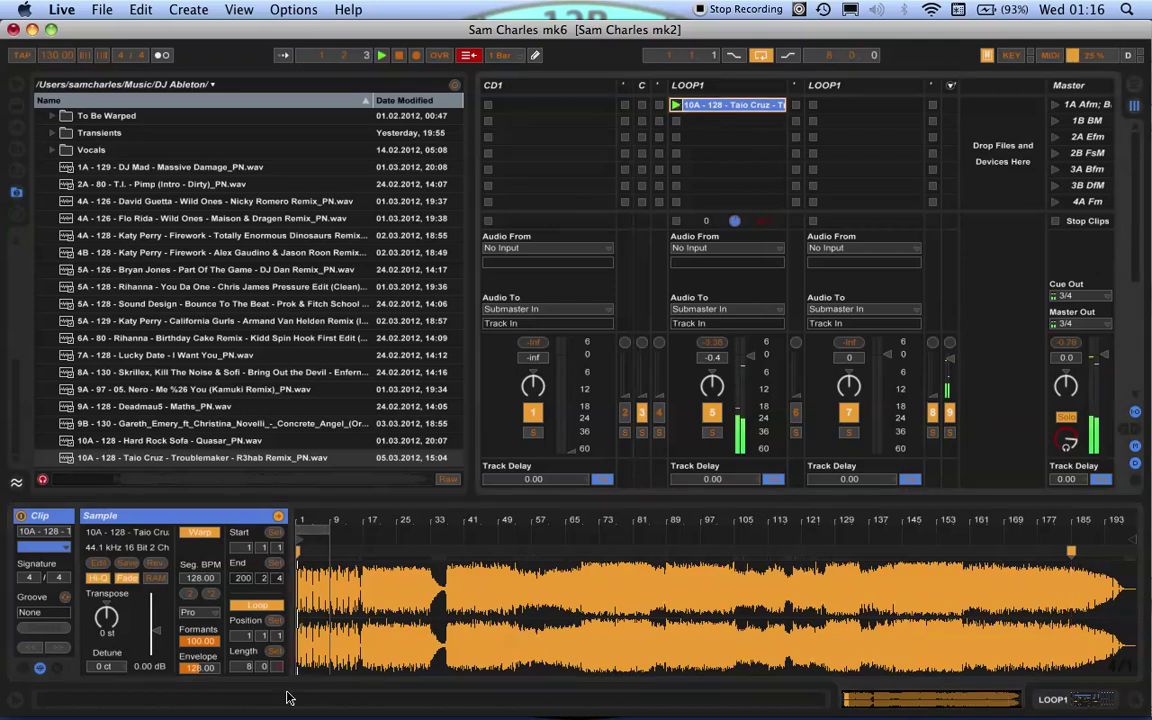
{"action": "key", "text": "plus"}
{"action": "key", "text": "plus"}
{"action": "key", "text": "plus"}
{"action": "key", "text": "plus"}
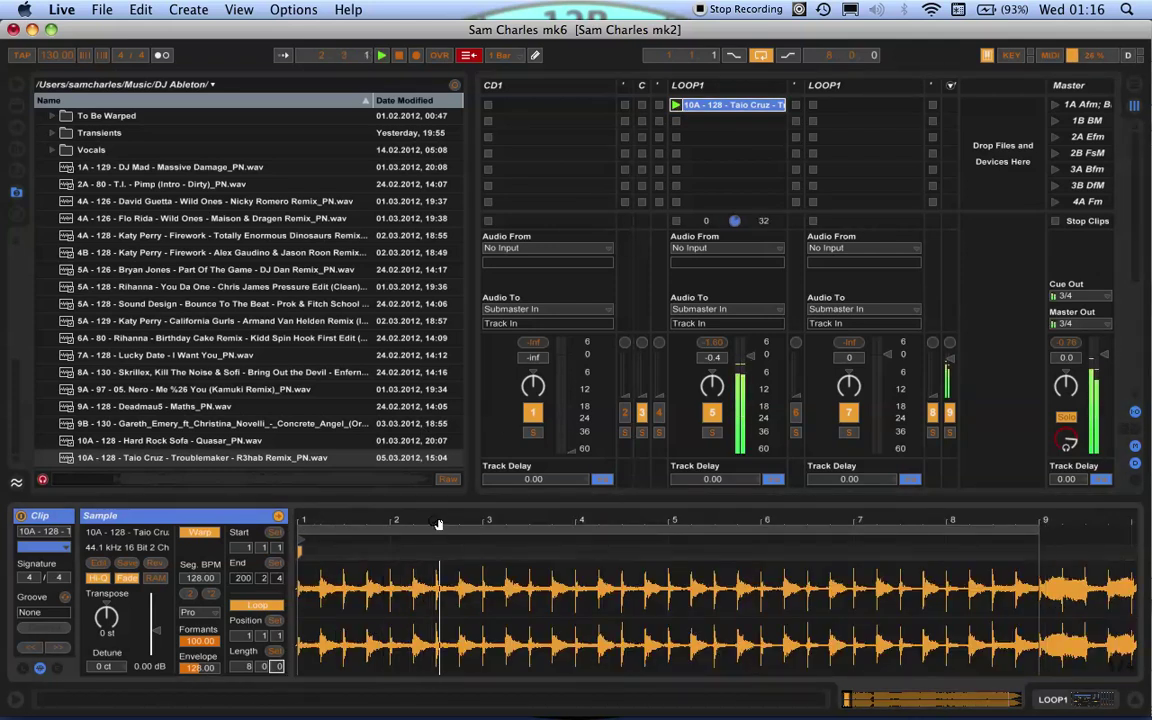
{"action": "key", "text": "minus"}
{"action": "key", "text": "minus"}
{"action": "key", "text": "minus"}
{"action": "key", "text": "minus"}
{"action": "mouse_move", "coordinate": [318, 524]}
{"action": "left_mouse_down"}
{"action": "mouse_move", "coordinate": [392, 524]}
{"action": "mouse_move", "coordinate": [300, 535]}
{"action": "left_mouse_up"}
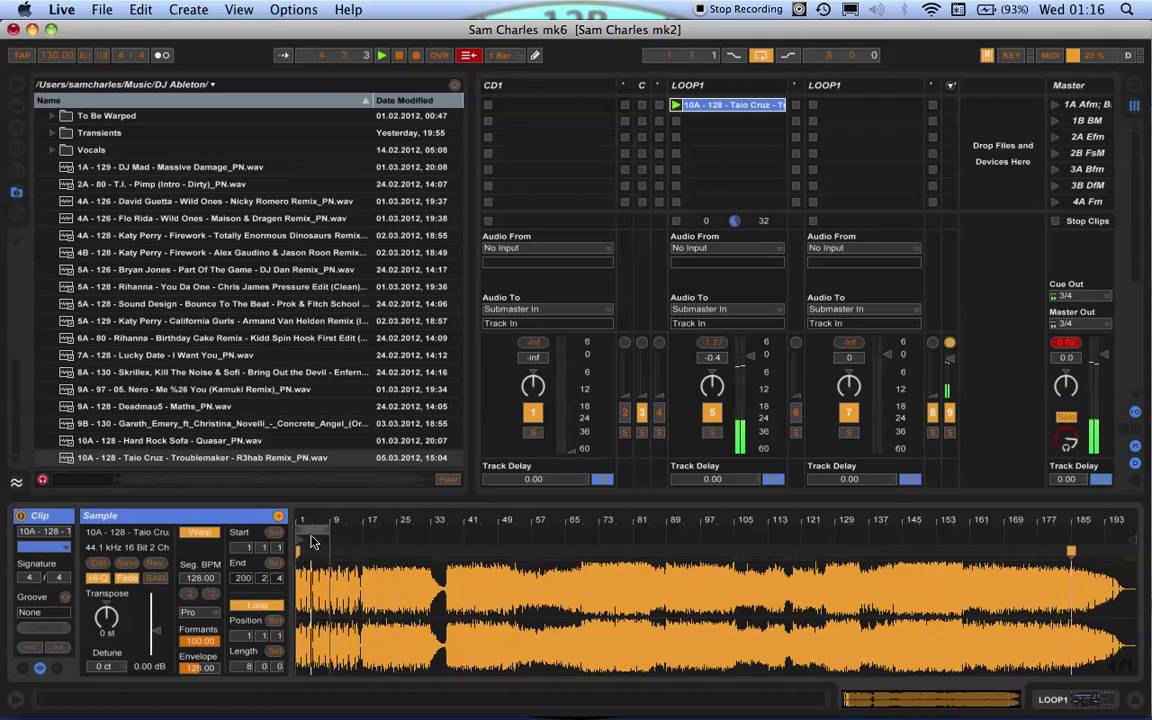
Step: Duplicate the clip into the slot below, set the copy's start and loop position to bar 33 with looping off, and play it
{"action": "key", "text": "super+d"}
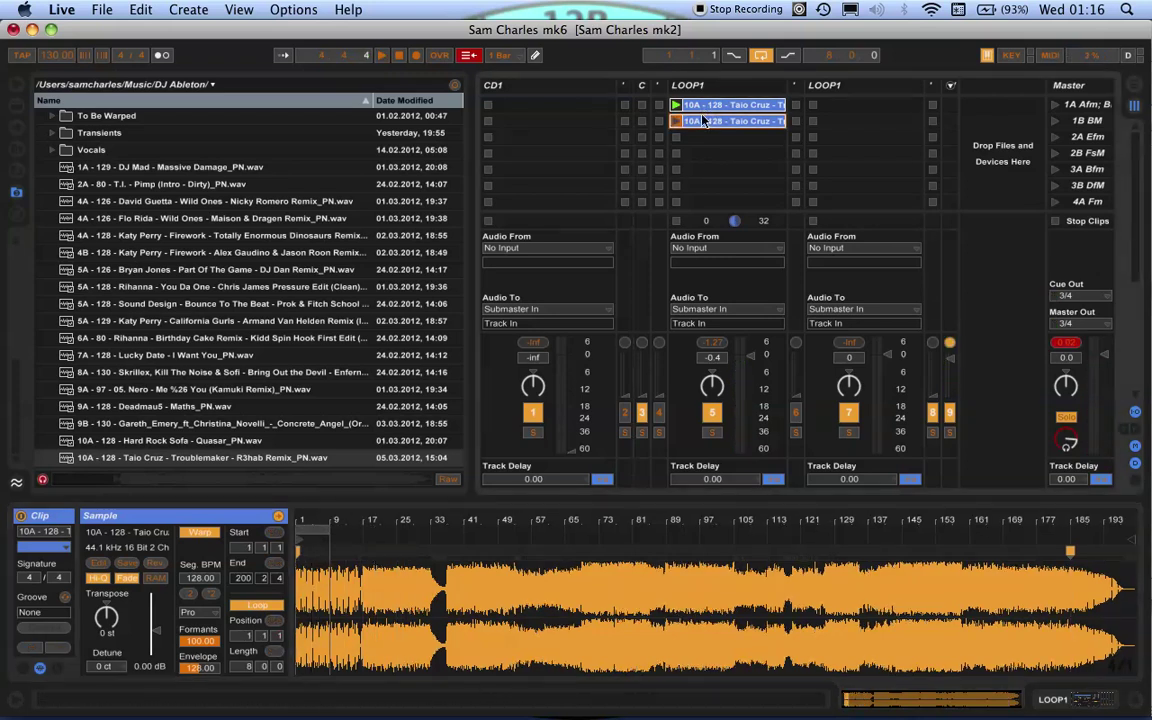
{"action": "left_click_drag", "start_coordinate": [312, 525], "coordinate": [445, 527]}
{"action": "left_click", "coordinate": [262, 606]}
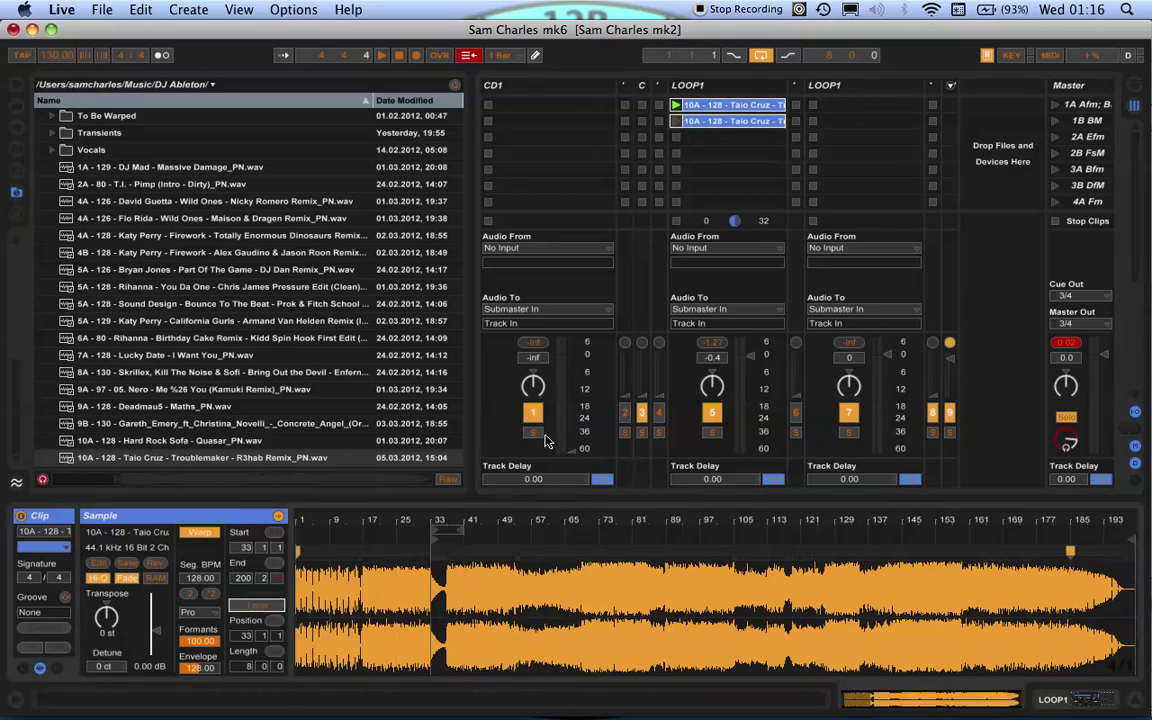
{"action": "left_click", "coordinate": [676, 121]}
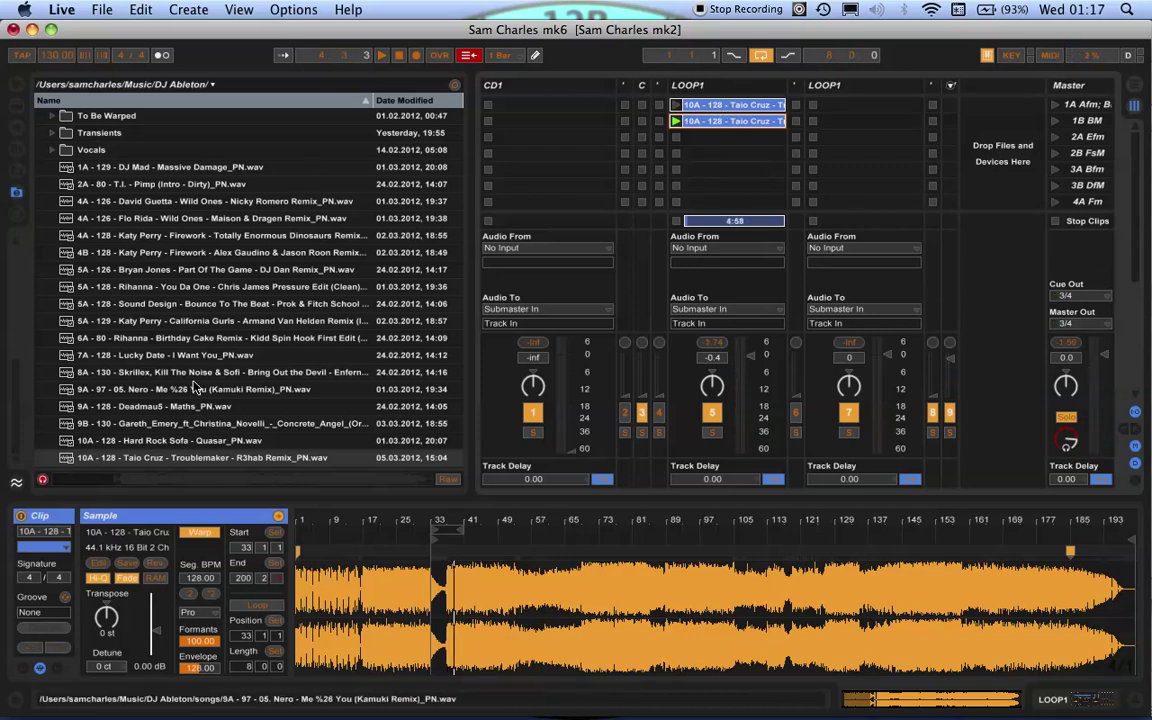
Step: Select both Troublemaker clips together in the first LOOP1 track
{"action": "left_click", "coordinate": [676, 105]}
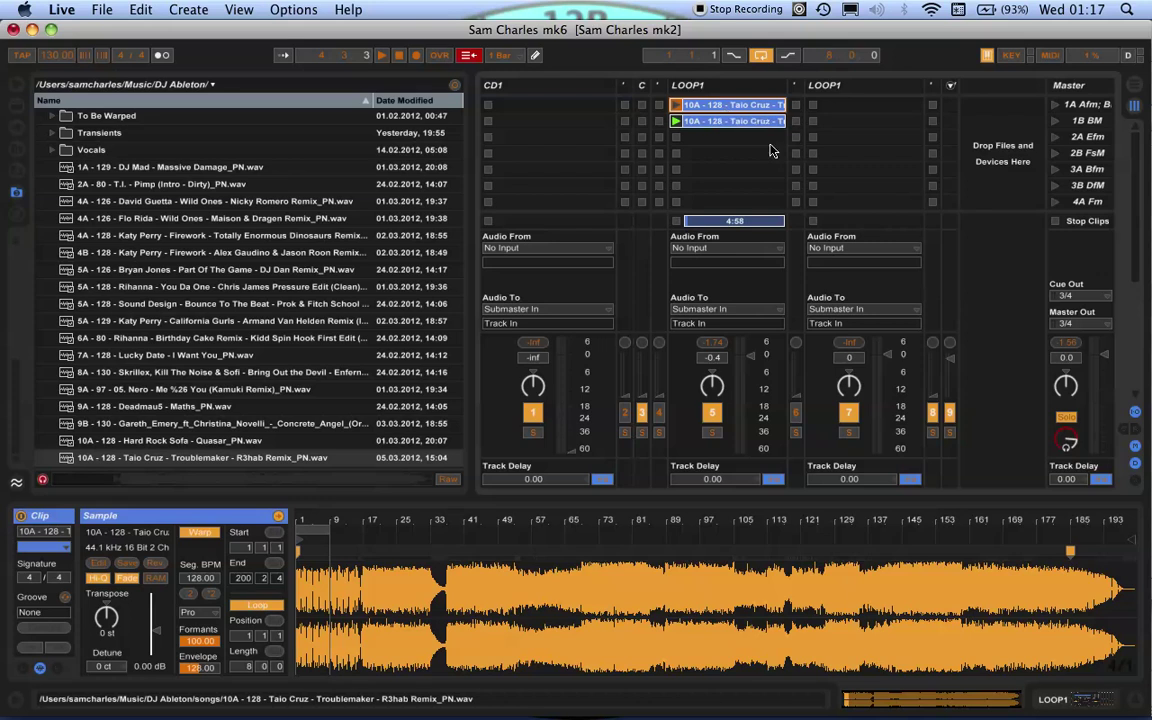
{"action": "left_click", "coordinate": [687, 119]}
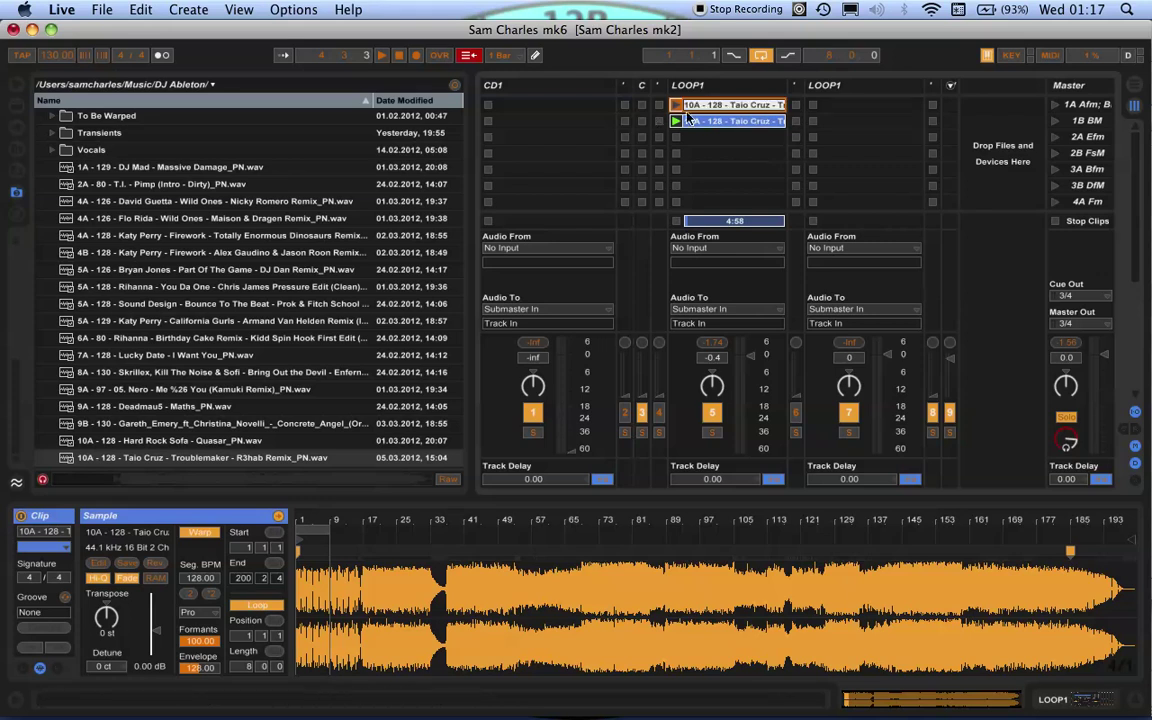
{"action": "left_click", "coordinate": [751, 170]}
{"action": "left_click", "coordinate": [705, 120]}
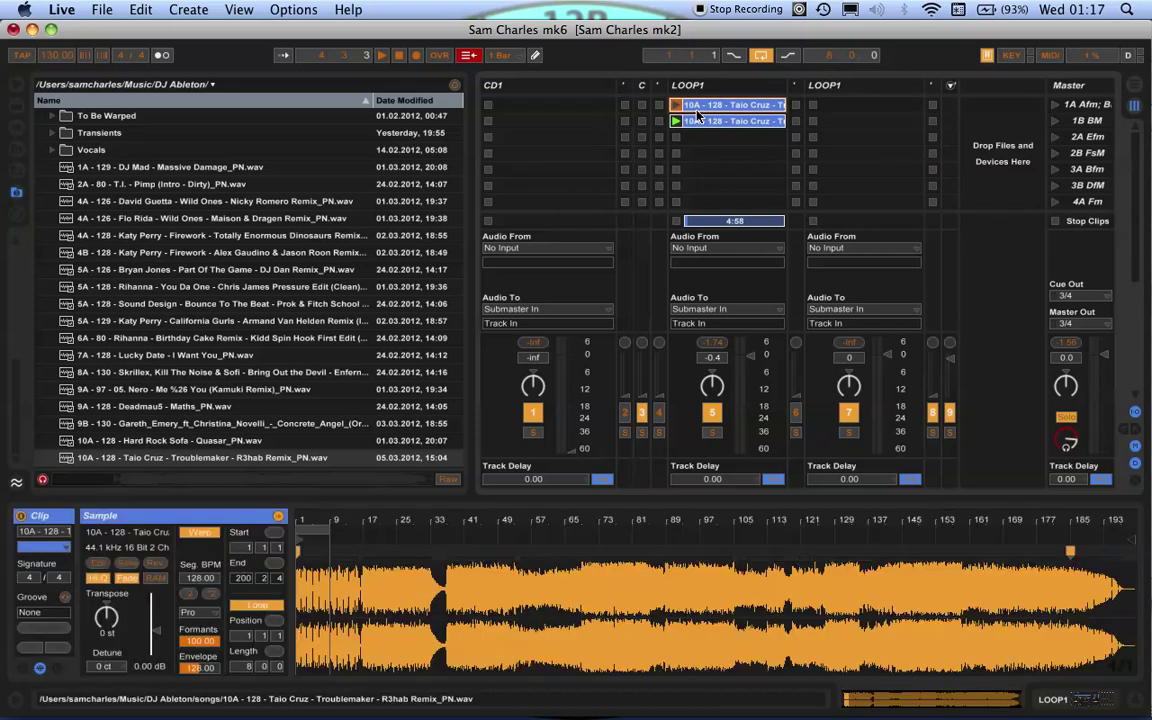
{"action": "left_click", "coordinate": [745, 150]}
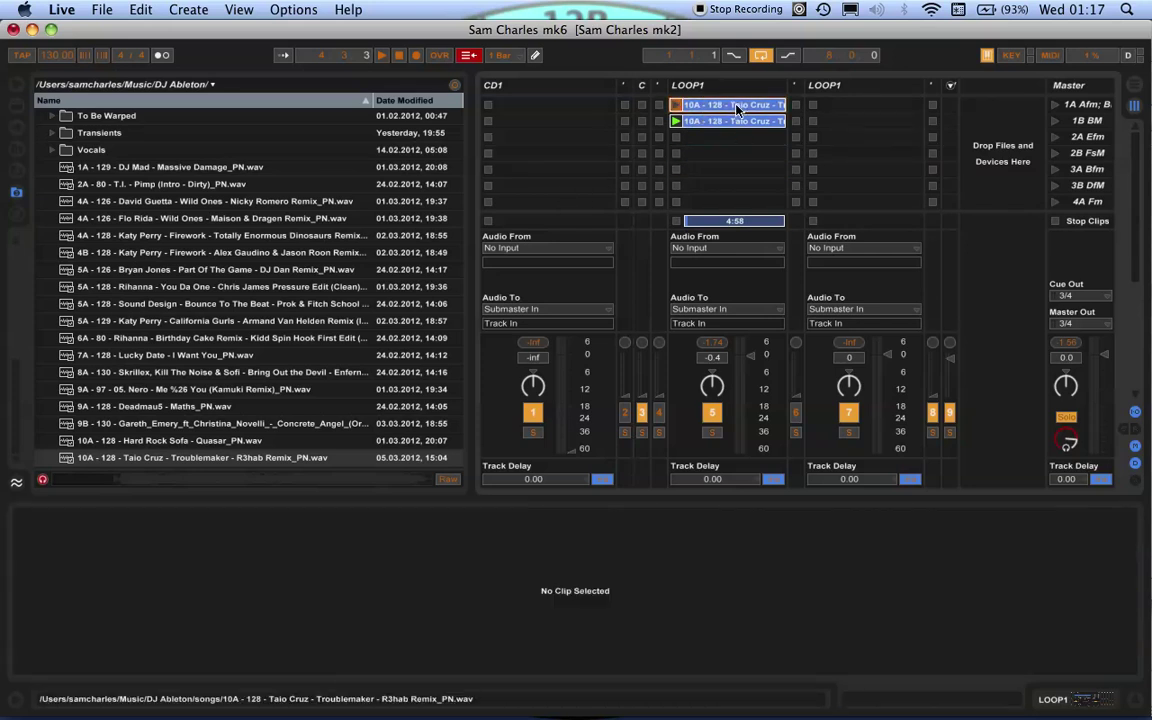
{"action": "left_click", "coordinate": [735, 104]}
{"action": "left_click", "coordinate": [735, 120], "text": "shift"}
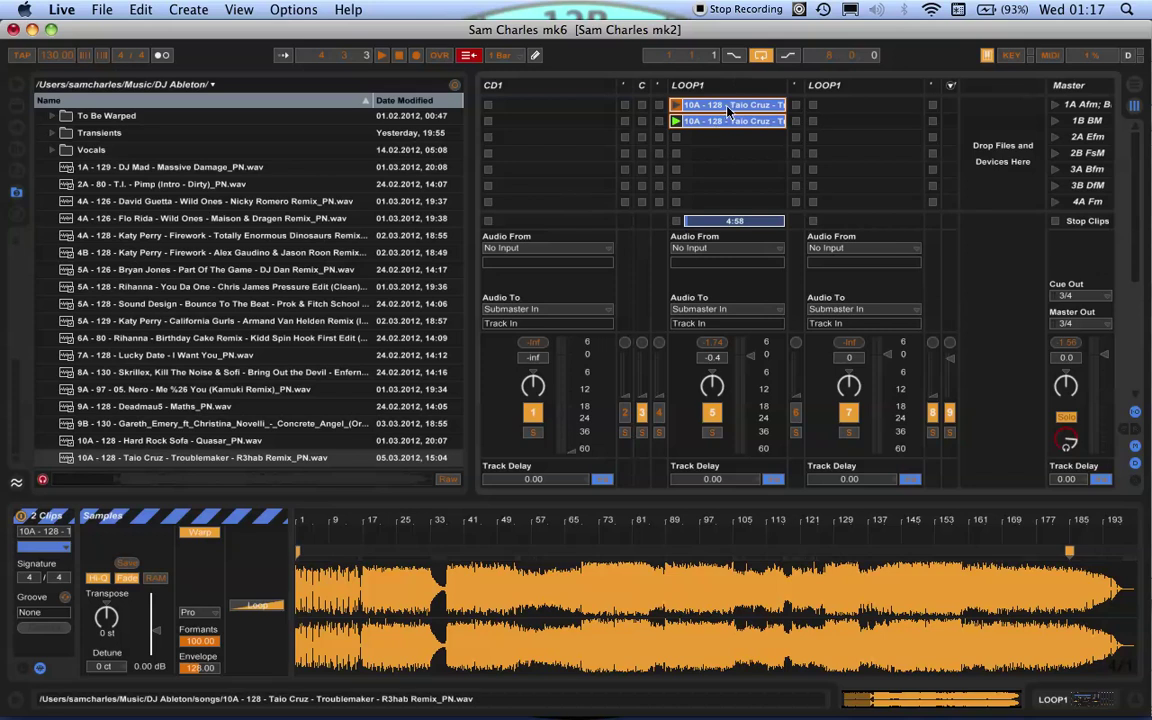
Step: Save the two selected clips to the songs folder without copying their files, naming the set 10A - 128 - Taio Cruz - Troublemaker - R3hab Remix_PN
{"action": "key", "text": "super+s"}
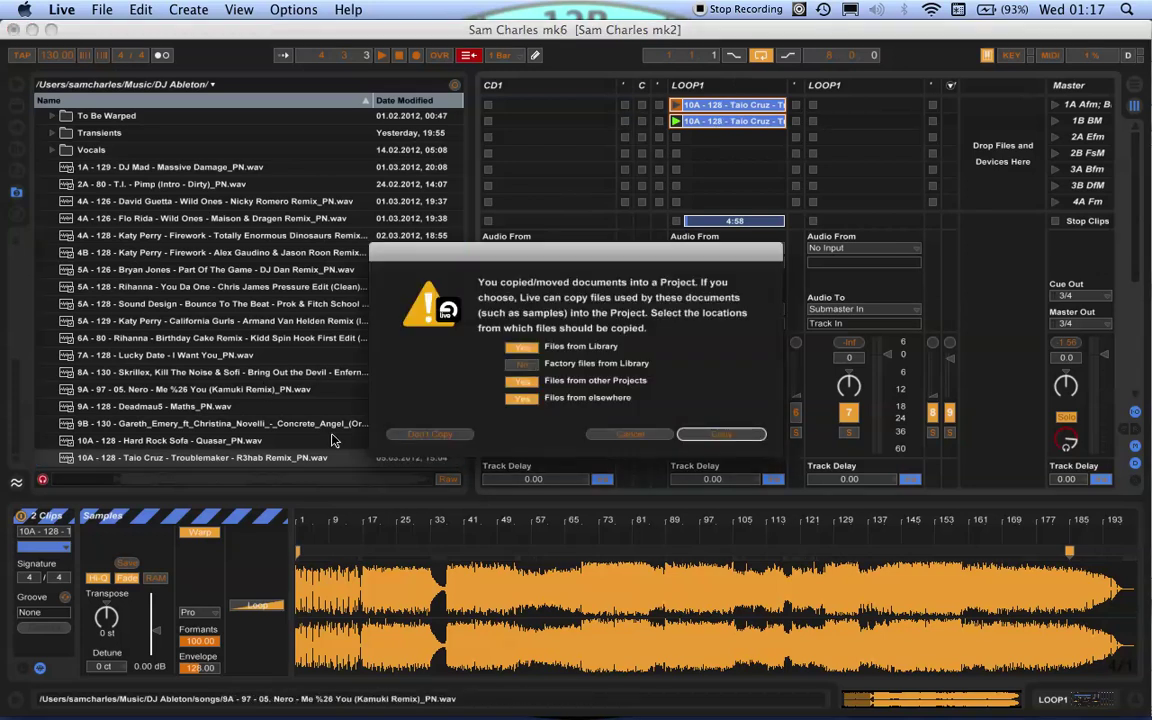
{"action": "left_click", "coordinate": [433, 436]}
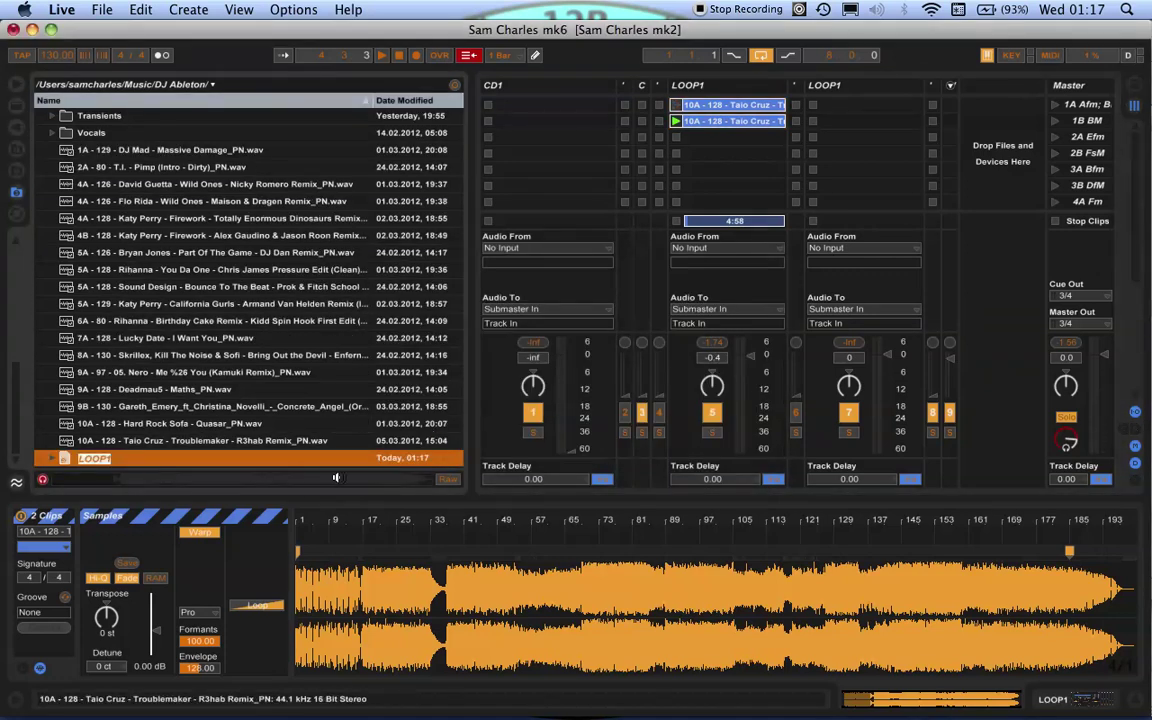
{"action": "type", "text": "10A - 128 - Taio Cruz - Troublemaker - R3hab Remix_PN"}
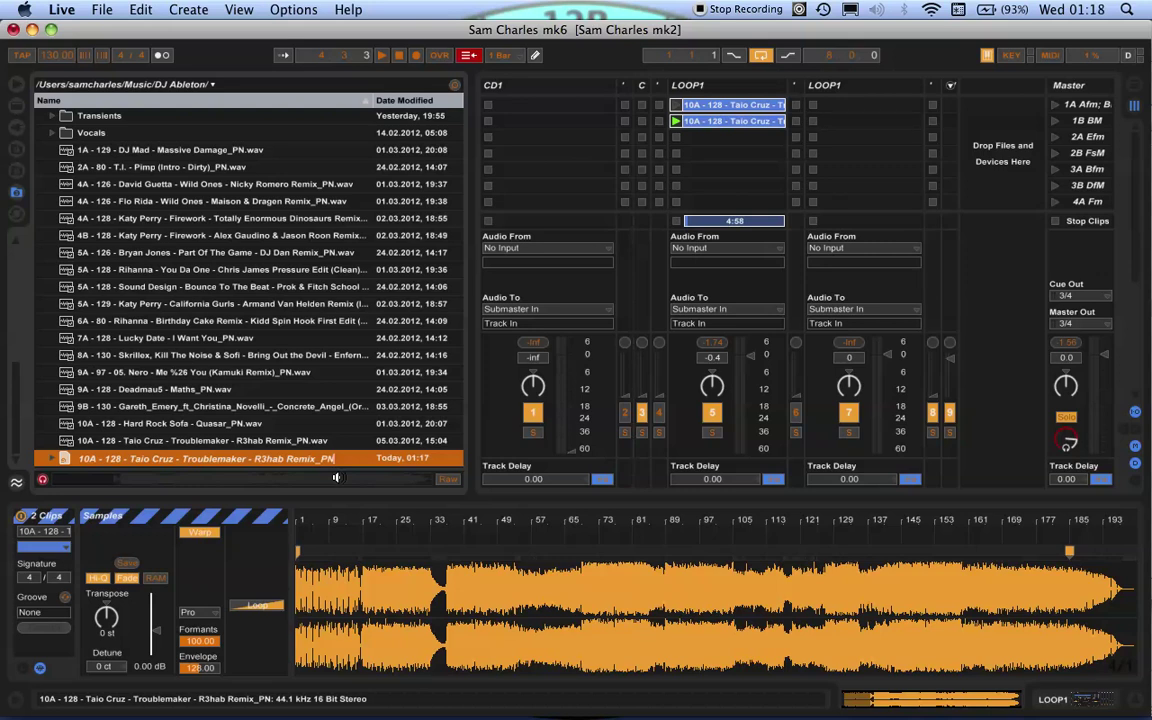
{"action": "key", "text": "Return"}
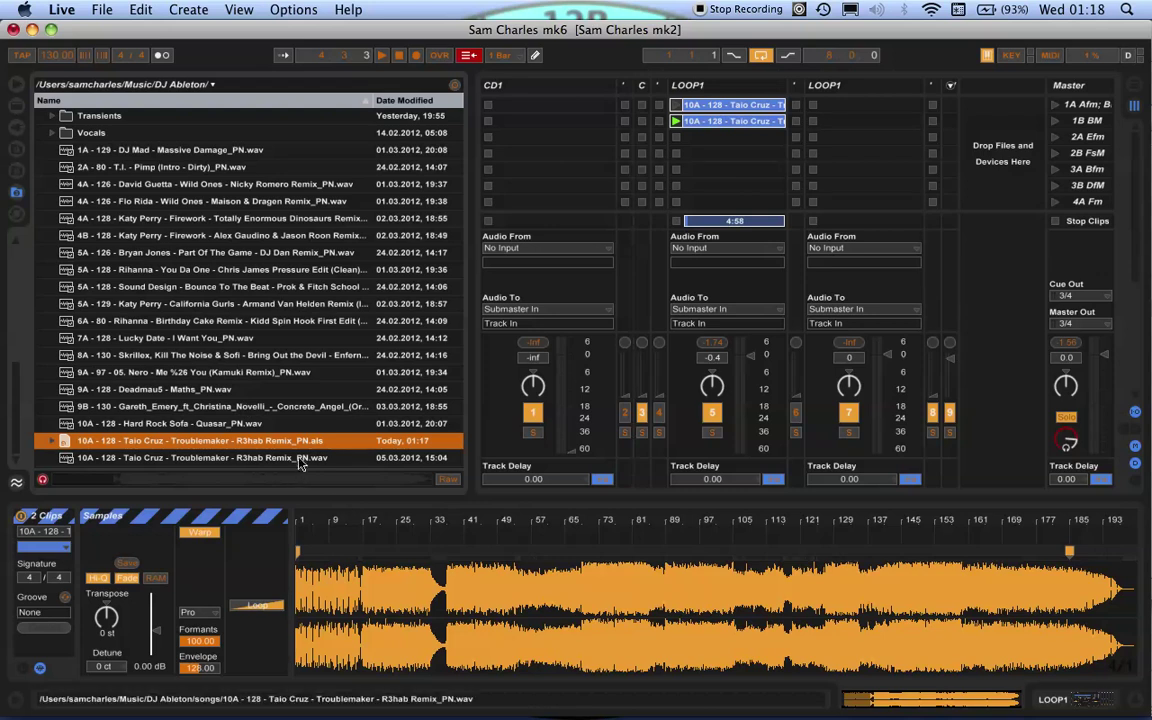
Step: Delete both Troublemaker clips from the first LOOP1 track
{"action": "left_click_drag", "start_coordinate": [764, 158], "coordinate": [760, 104]}
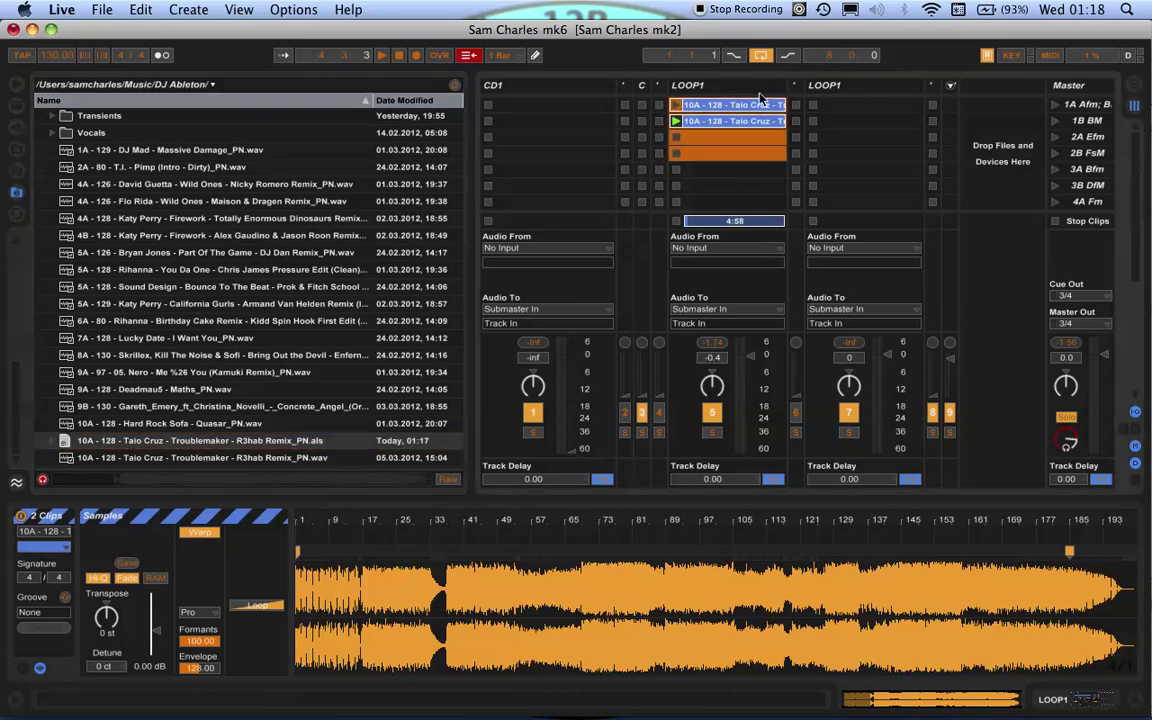
{"action": "key", "text": "Delete"}
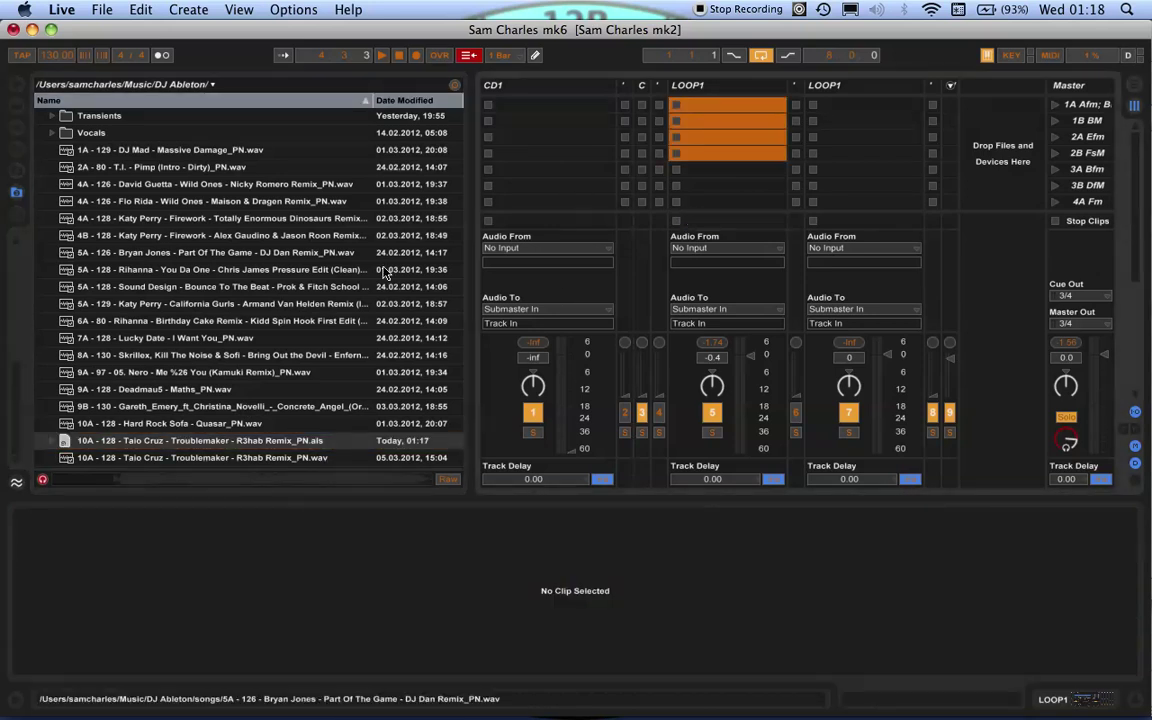
Step: Move the Troublemaker .als and .wav files into the 08 Electro House & Remixes folder under 120 - 129 BPM and locate them there
{"action": "left_click", "coordinate": [135, 442]}
{"action": "left_click", "coordinate": [130, 458]}
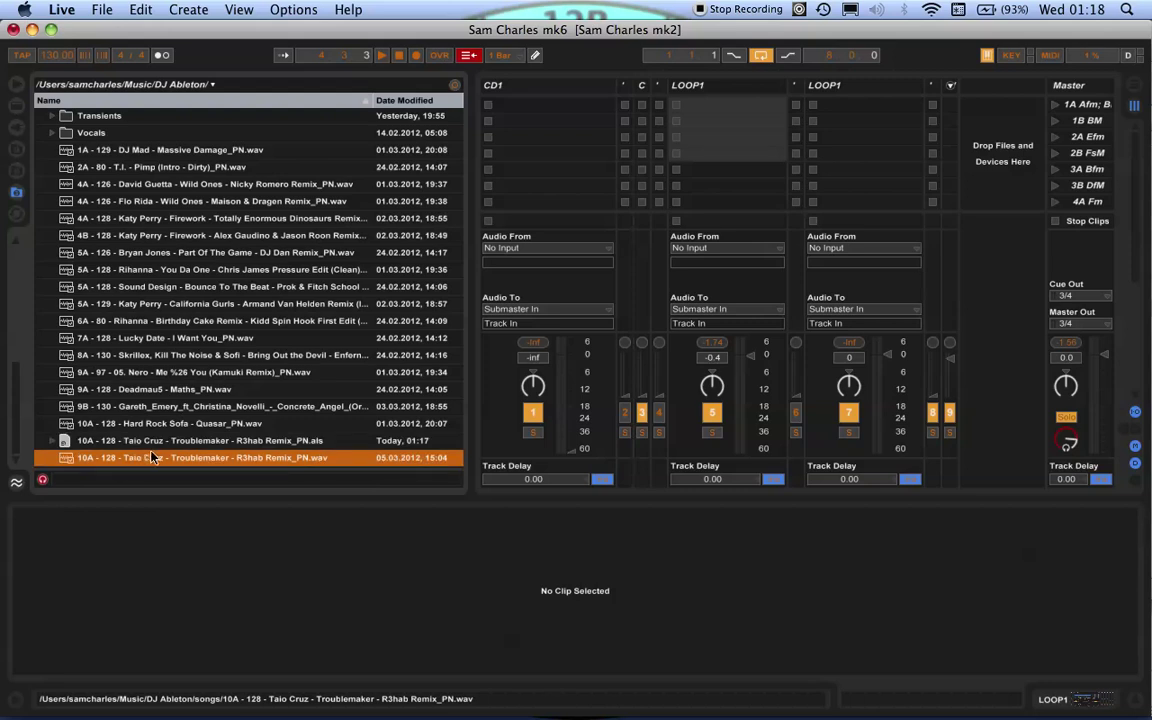
{"action": "left_click", "coordinate": [155, 446], "text": "shift"}
{"action": "left_click_drag", "start_coordinate": [156, 450], "coordinate": [176, 413]}
{"action": "left_click", "coordinate": [64, 404]}
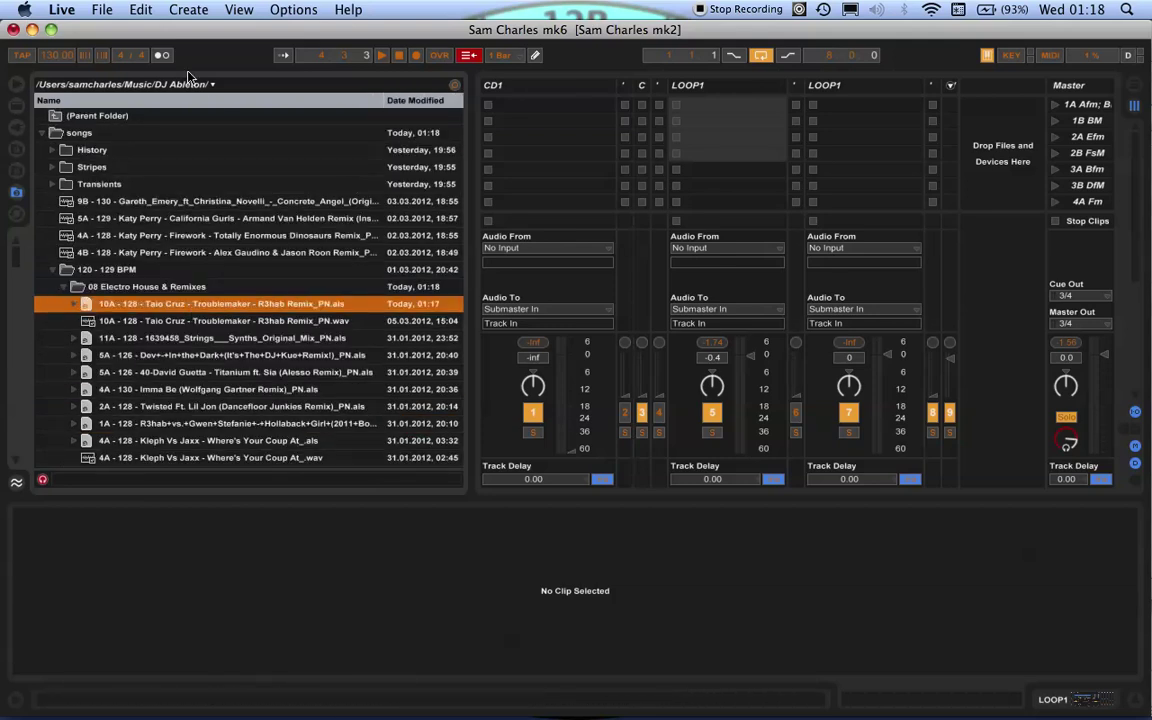
{"action": "scroll", "coordinate": [125, 275], "scroll_direction": "down", "scroll_amount": 5}
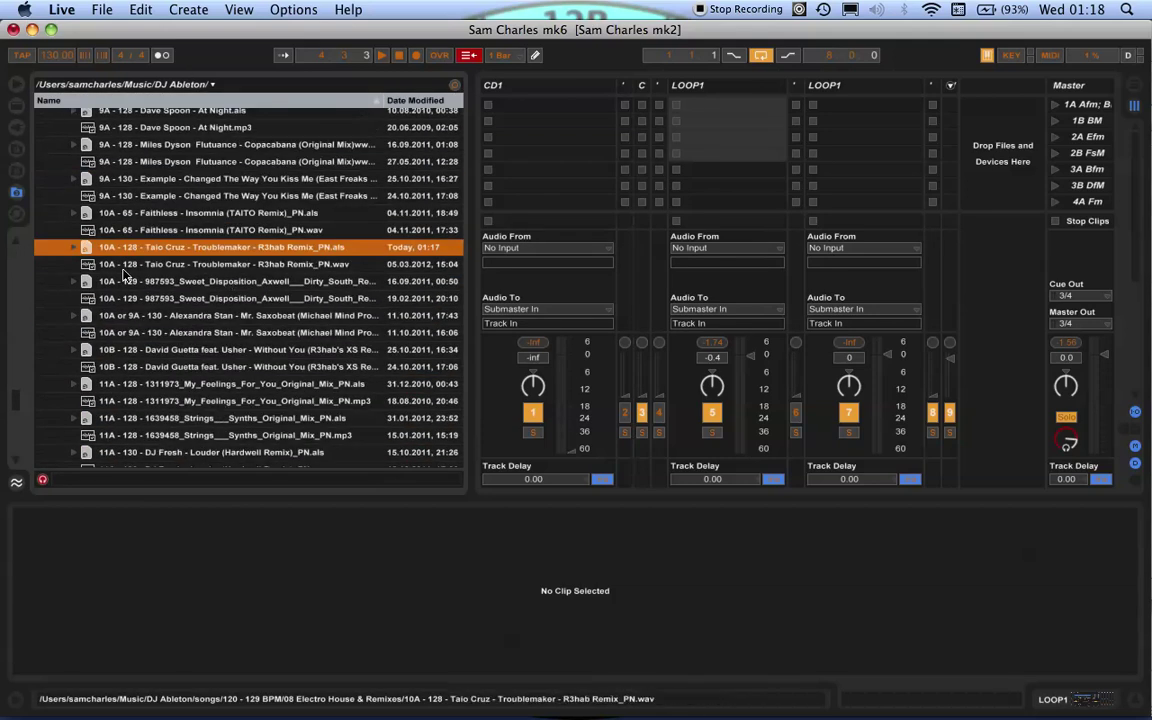
Step: Load 10A Troublemaker into the first LOOP1 track, and 10A or 9A Mr. Saxobeat with 11A My Feelings For You beneath it into the second
{"action": "left_click_drag", "start_coordinate": [163, 250], "coordinate": [733, 108]}
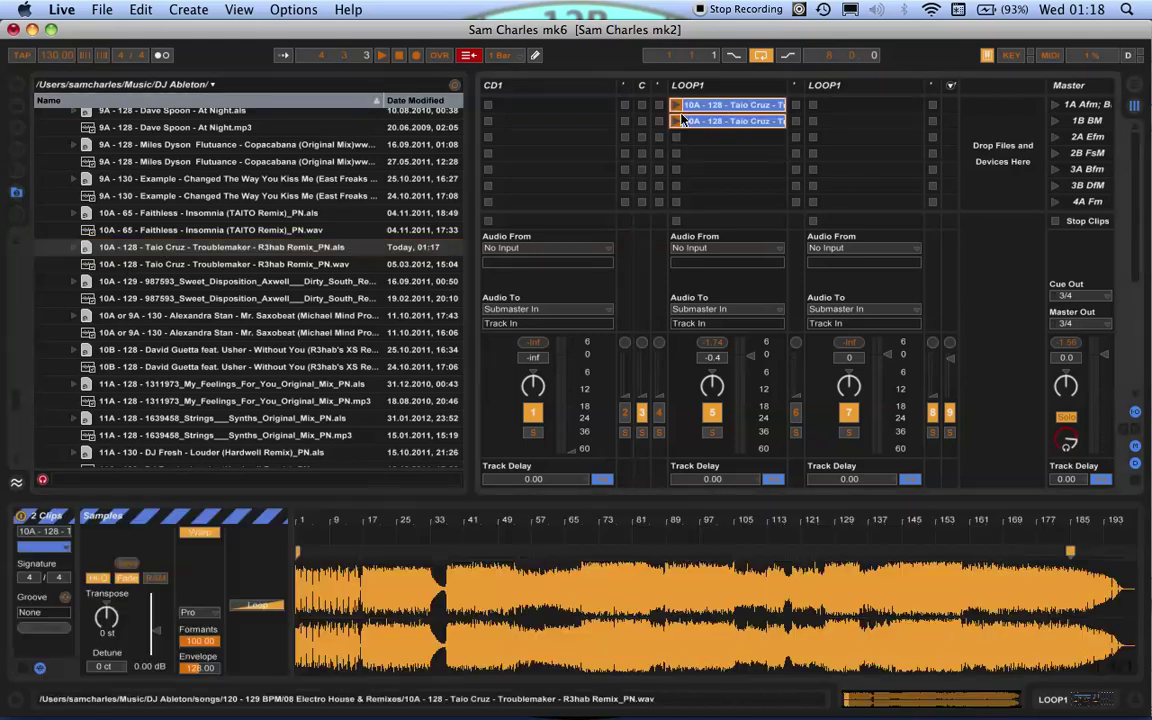
{"action": "left_click_drag", "start_coordinate": [196, 315], "coordinate": [828, 106]}
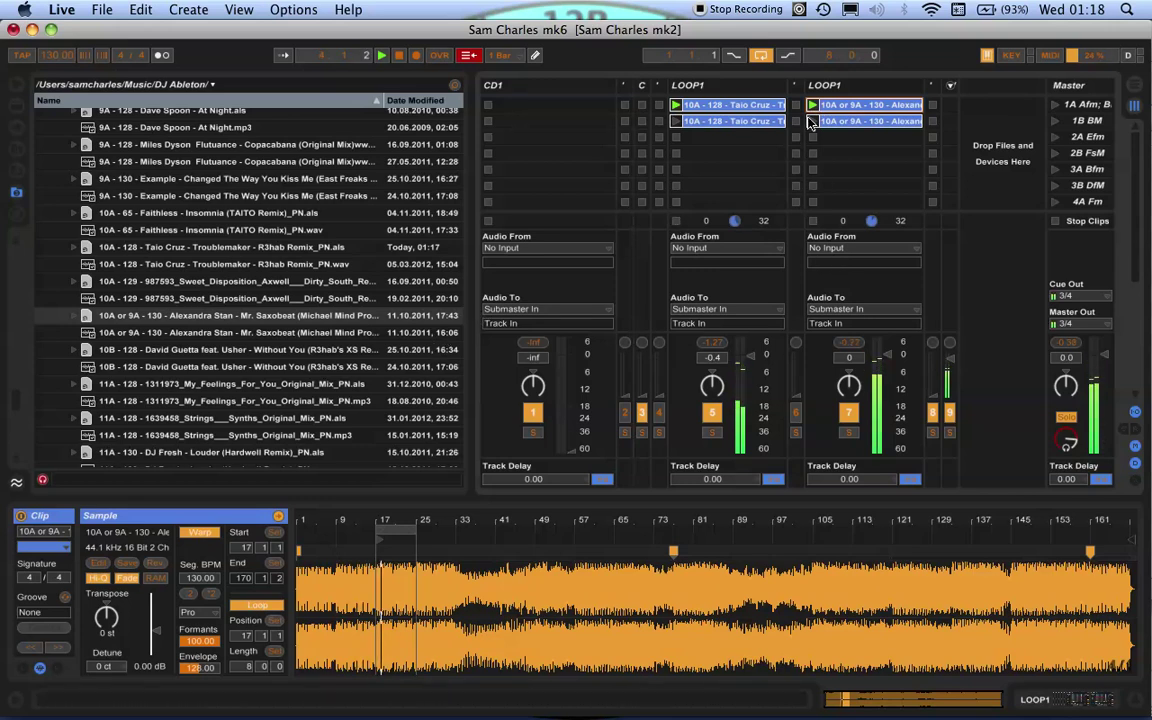
{"action": "left_click_drag", "start_coordinate": [200, 384], "coordinate": [865, 140]}
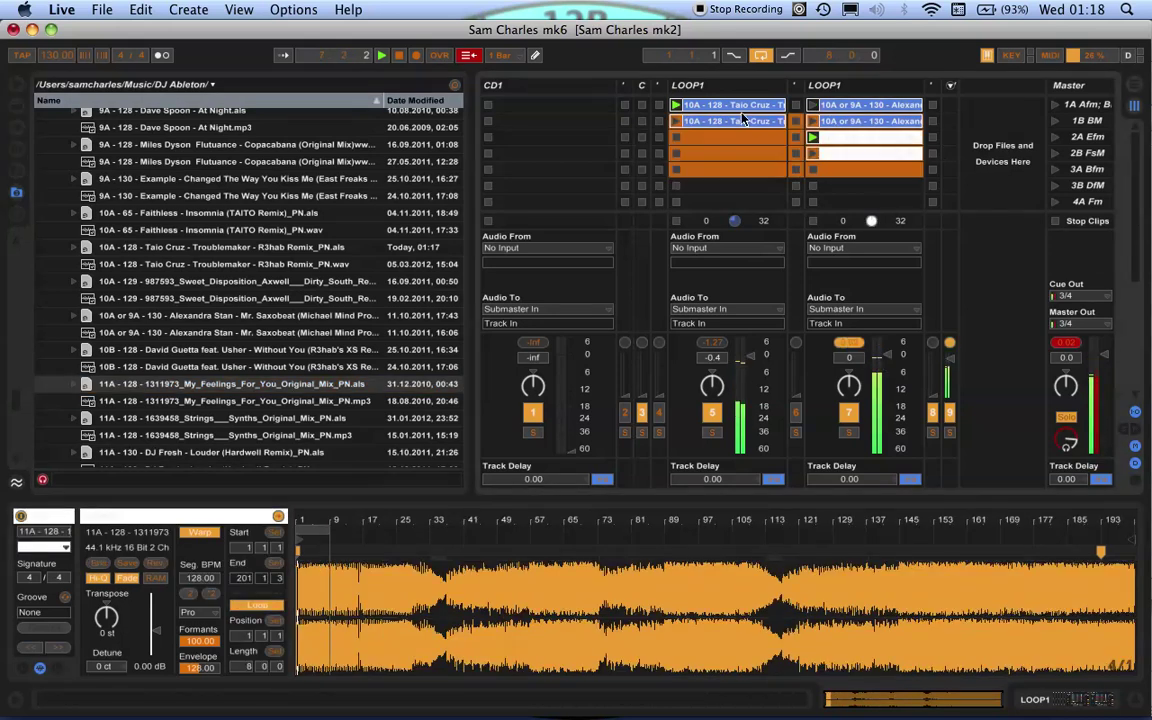
Step: Delete all the loaded clips from both LOOP1 tracks
{"action": "key", "text": "super+a"}
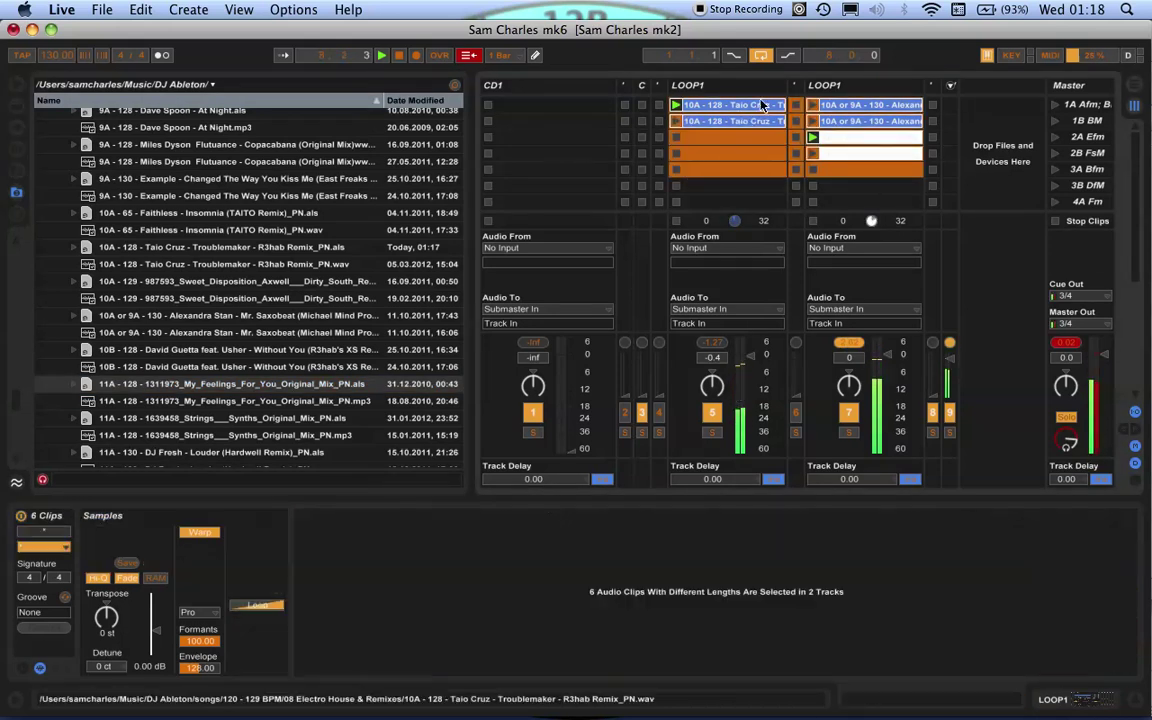
{"action": "key", "text": "Delete"}
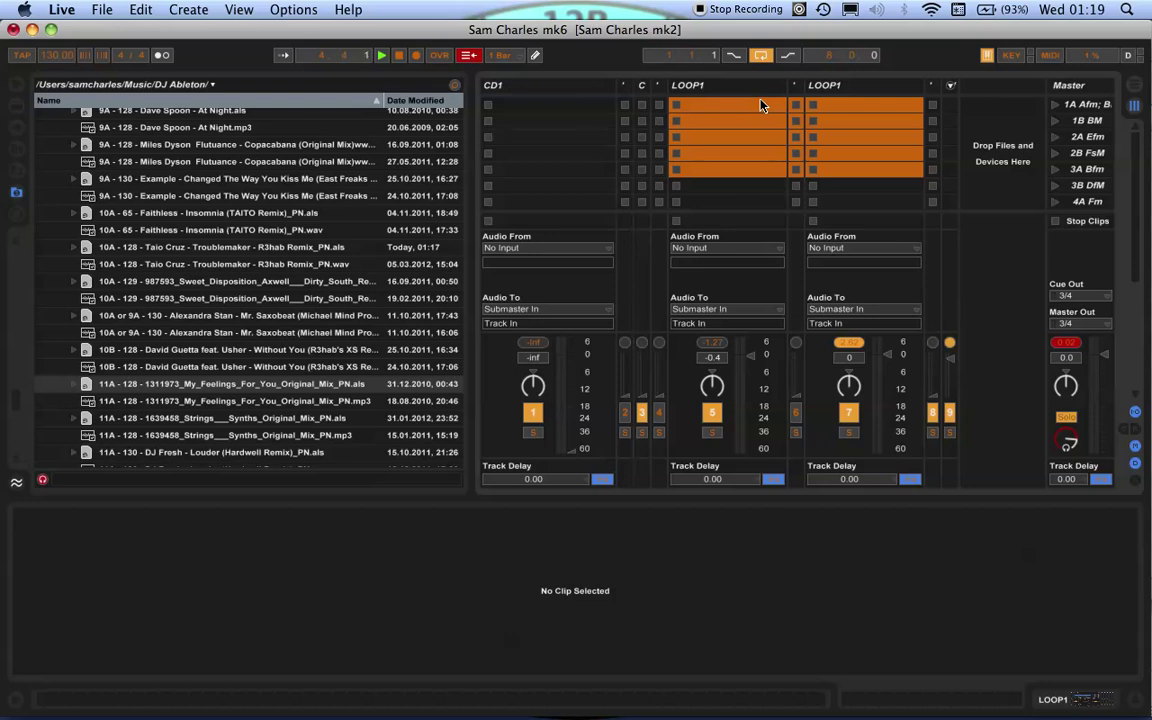
Step: Load 9A - 130 - Example - Changed The Way You Kiss Me into the first LOOP1 track and launch its first clip
{"action": "left_click", "coordinate": [120, 178]}
{"action": "left_click", "coordinate": [120, 195], "text": "shift"}
{"action": "left_click_drag", "start_coordinate": [120, 195], "coordinate": [718, 113]}
{"action": "left_click", "coordinate": [676, 105]}
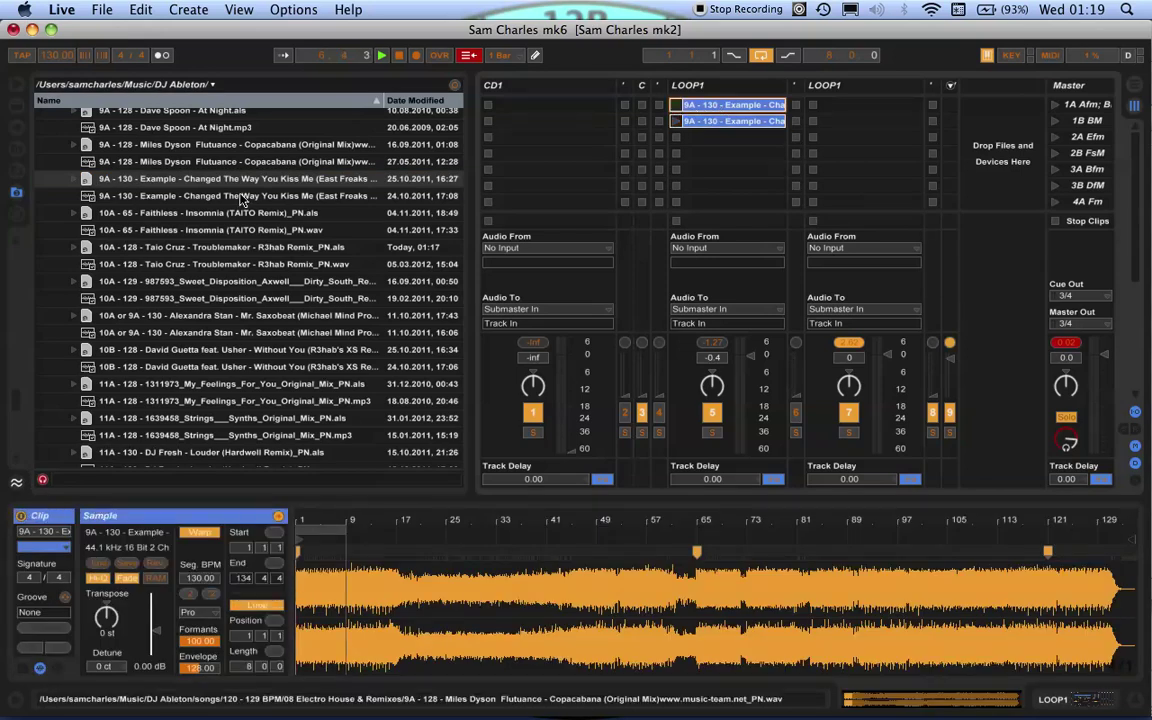
Step: Load 9A - 128 - Dave Spoon - At Night into the second LOOP1 track, launch its Intro, and stop playback with the empty 3A scene
{"action": "scroll", "coordinate": [190, 125], "scroll_direction": "up", "scroll_amount": 2}
{"action": "left_click_drag", "start_coordinate": [176, 128], "coordinate": [820, 118]}
{"action": "left_click", "coordinate": [812, 105]}
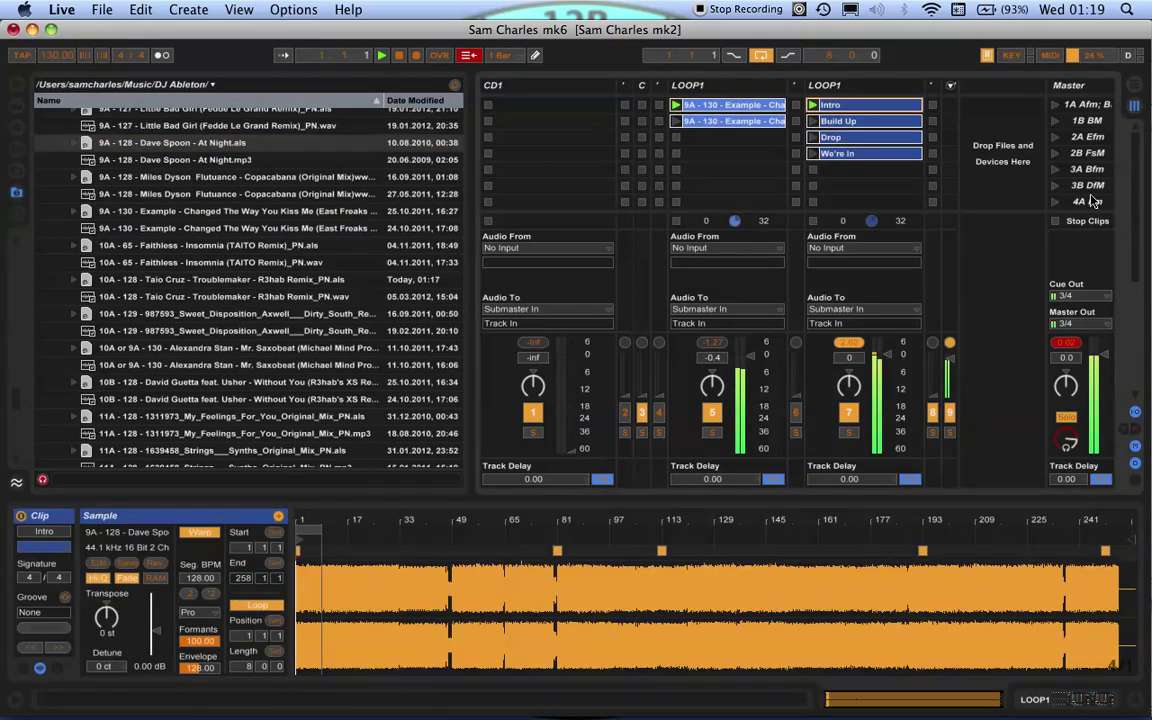
{"action": "left_click", "coordinate": [1055, 170]}
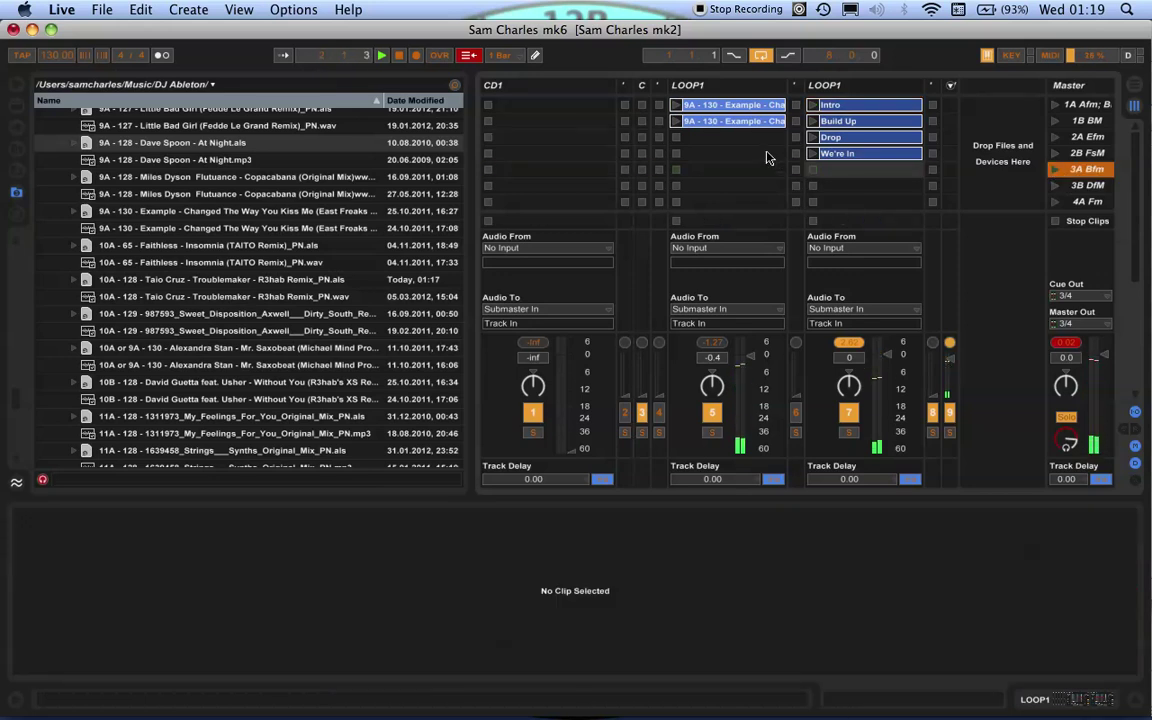
{"action": "scroll", "coordinate": [282, 289], "scroll_direction": "up", "scroll_amount": 2}
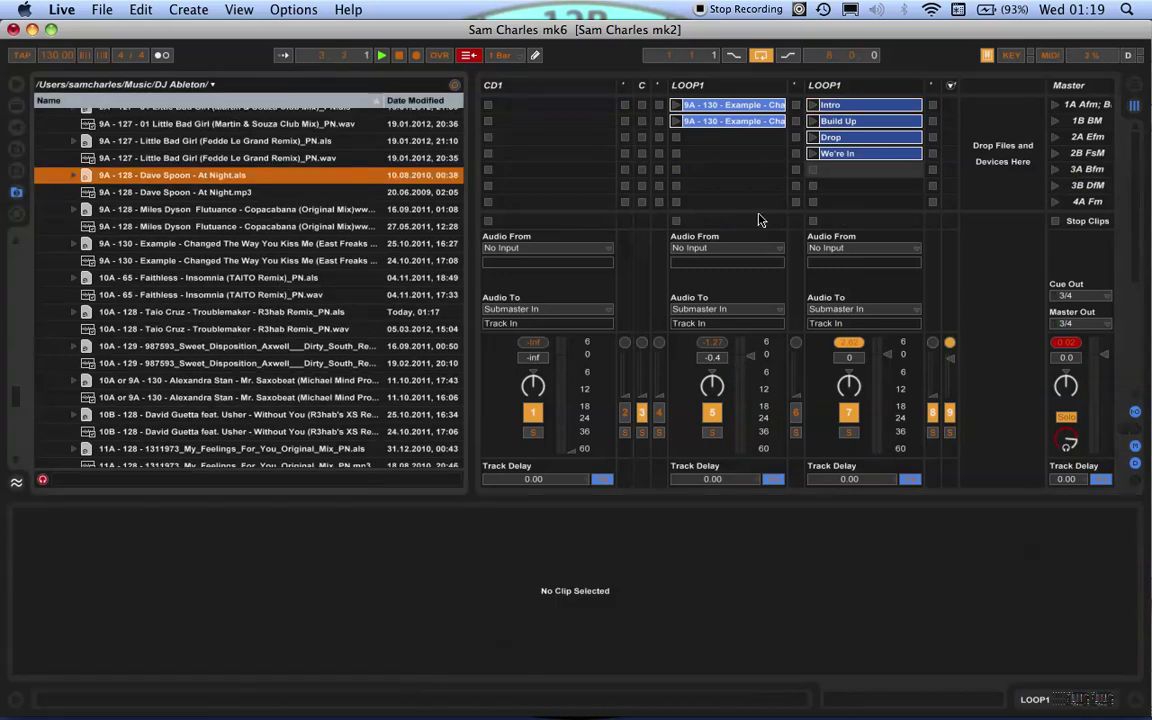
Step: Play and stop the second Example clip, and launch the We're In clip on the second LOOP1 track
{"action": "left_click", "coordinate": [675, 121]}
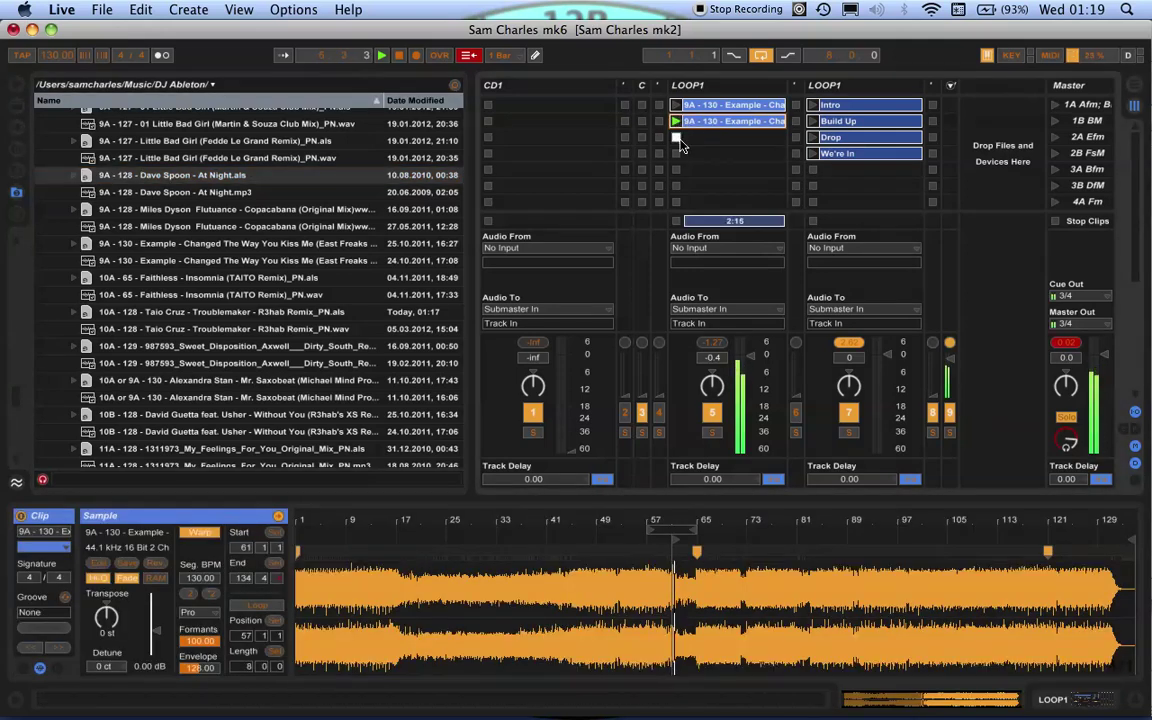
{"action": "left_click", "coordinate": [677, 139]}
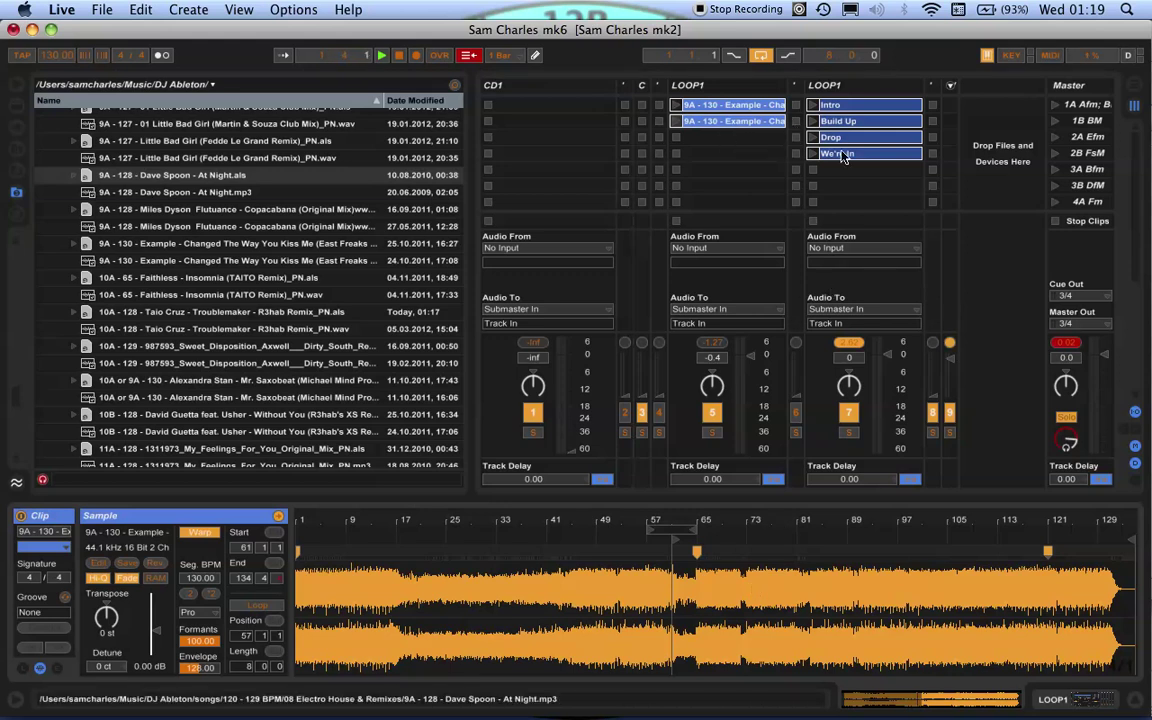
{"action": "left_click", "coordinate": [811, 155]}
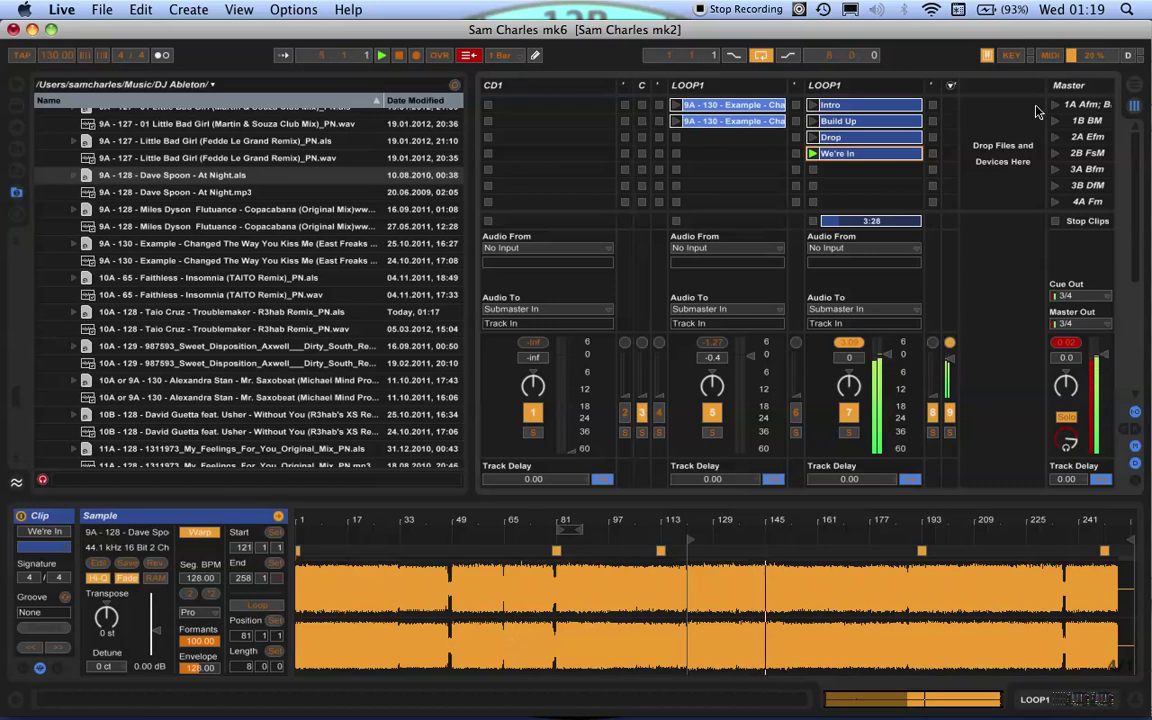
Step: Launch the 1A scene to play both songs' opening clips, and switch the second LOOP1 track to Build Up
{"action": "left_click", "coordinate": [1057, 106]}
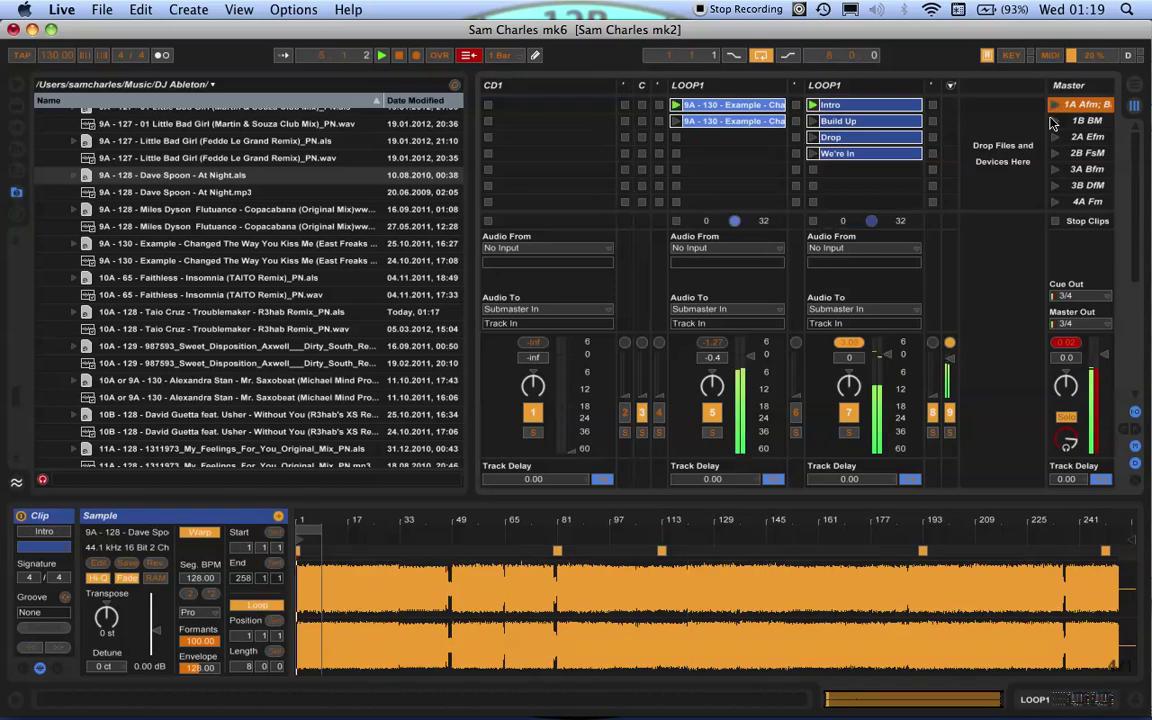
{"action": "left_click", "coordinate": [813, 122]}
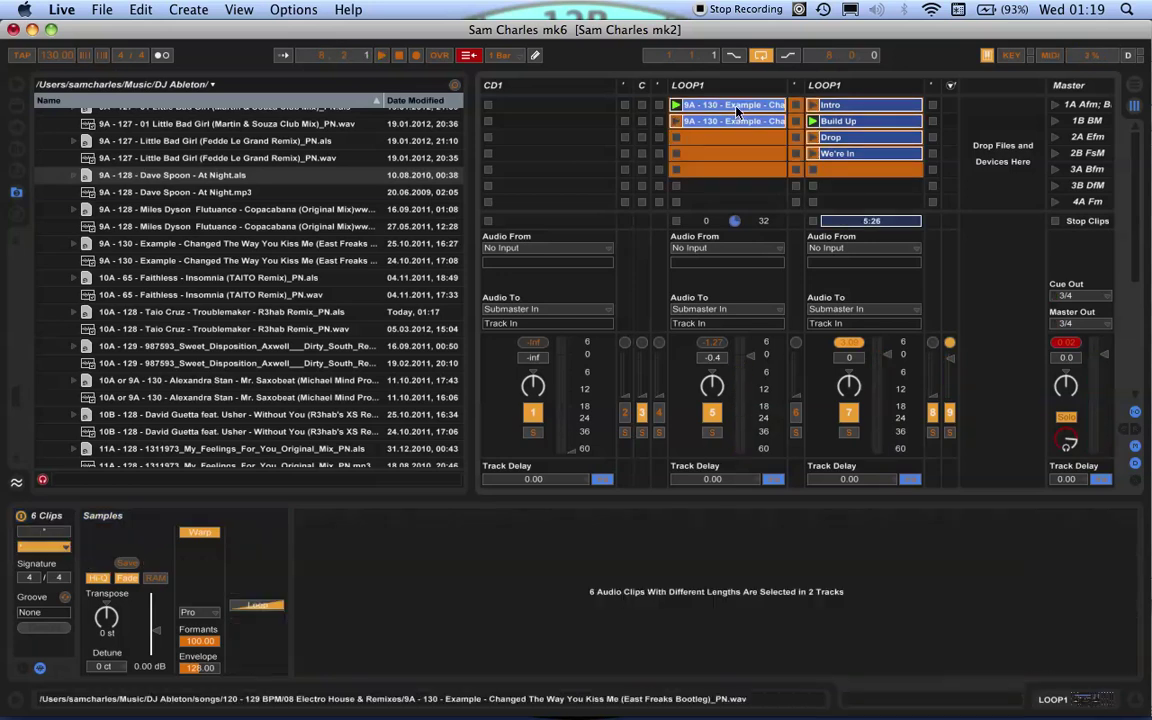
Step: Delete every clip from both LOOP1 tracks and shrink the clip detail area to enlarge the session grid and file browser
{"action": "key", "text": "BackSpace"}
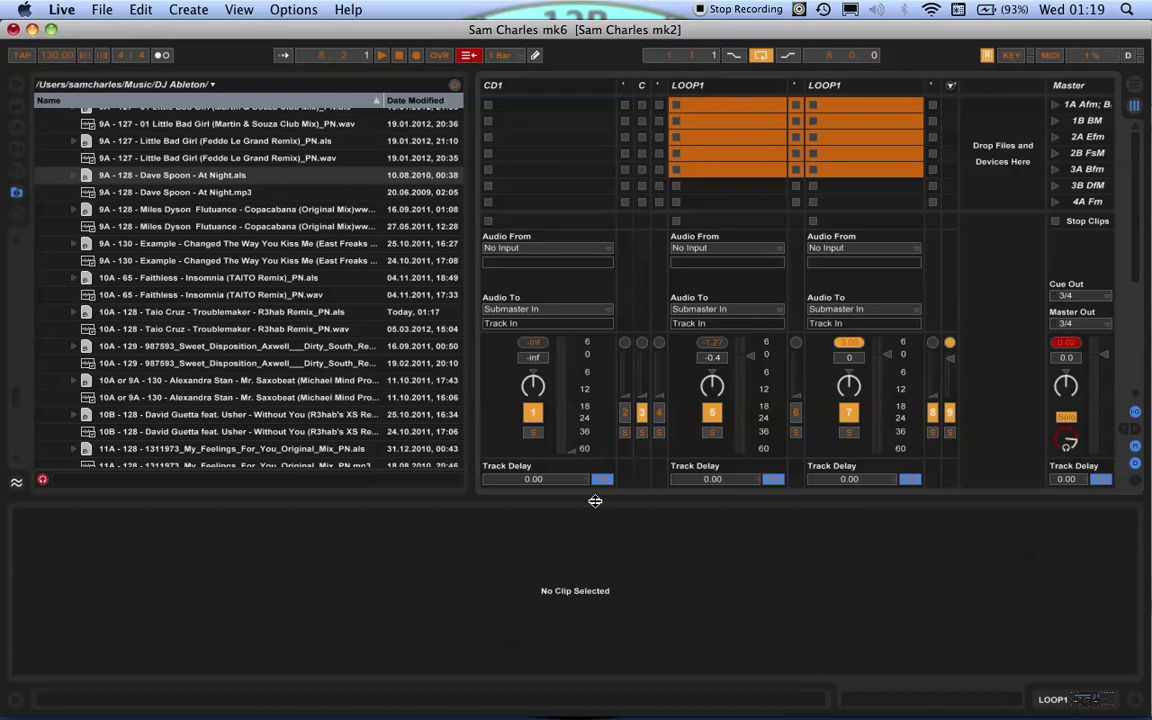
{"action": "left_click_drag", "start_coordinate": [597, 497], "coordinate": [607, 664]}
Step: Collapse the 120 - 129 BPM songs folder and expand the 70-79 BPM folder to look through its songs
{"action": "left_click", "coordinate": [224, 384]}
{"action": "scroll", "coordinate": [224, 384], "scroll_direction": "up", "scroll_amount": 15}
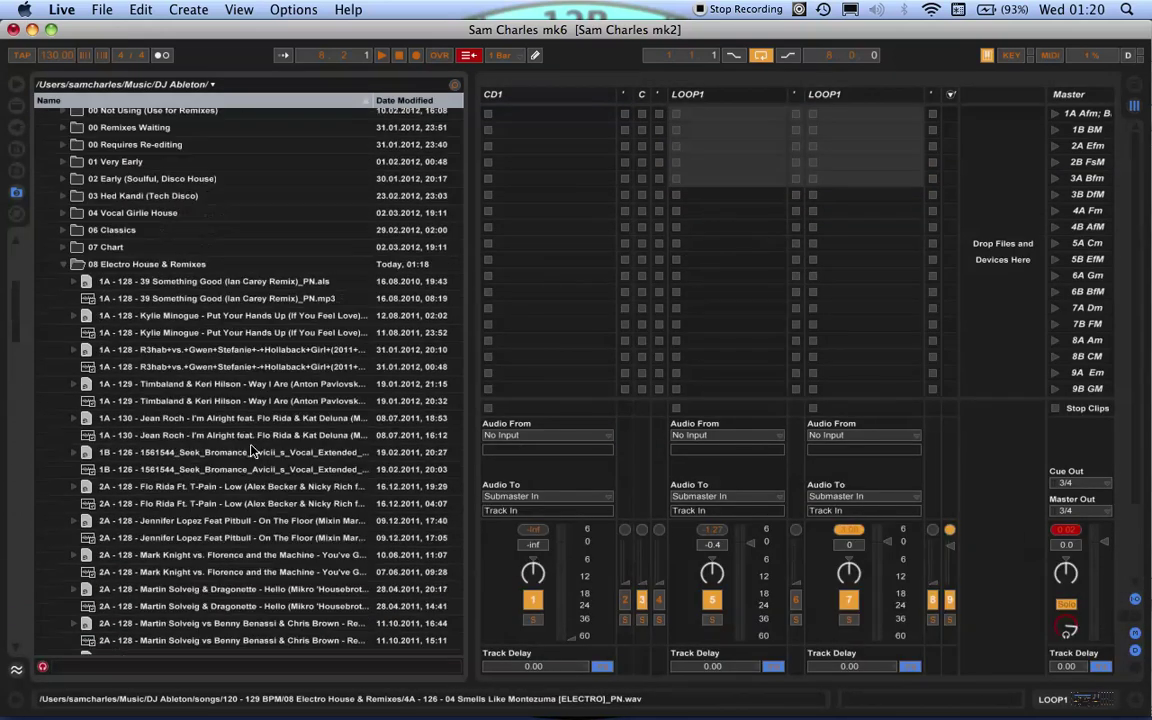
{"action": "left_click", "coordinate": [52, 285]}
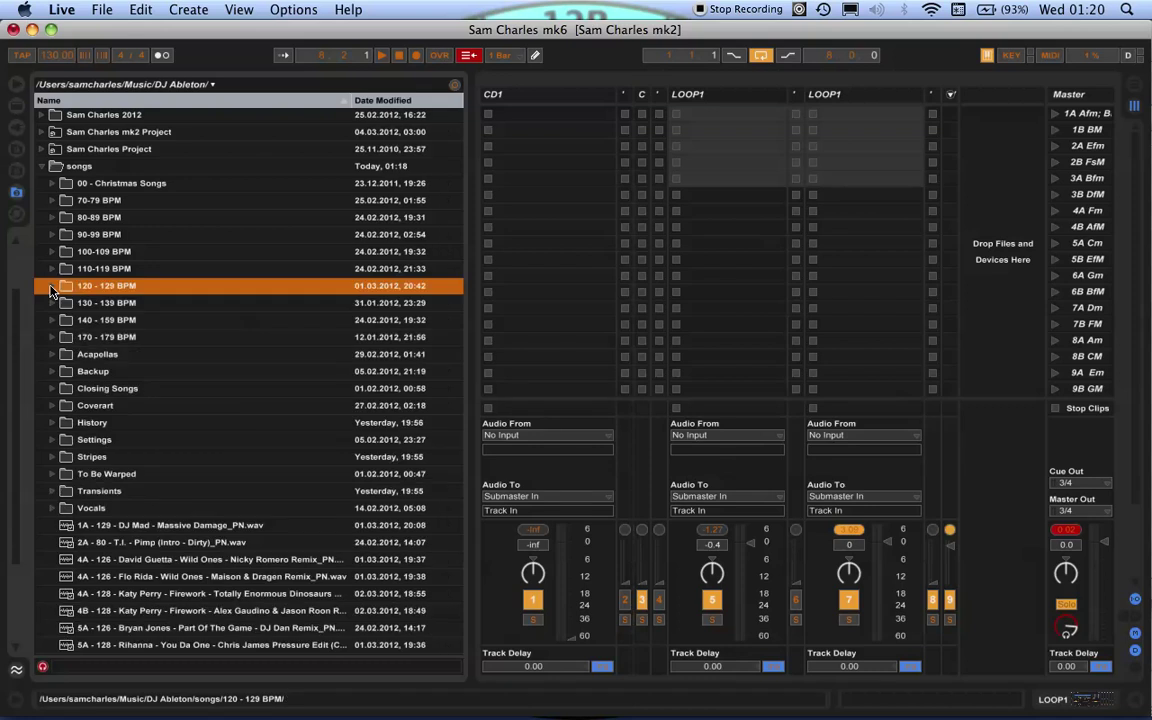
{"action": "left_click", "coordinate": [52, 200]}
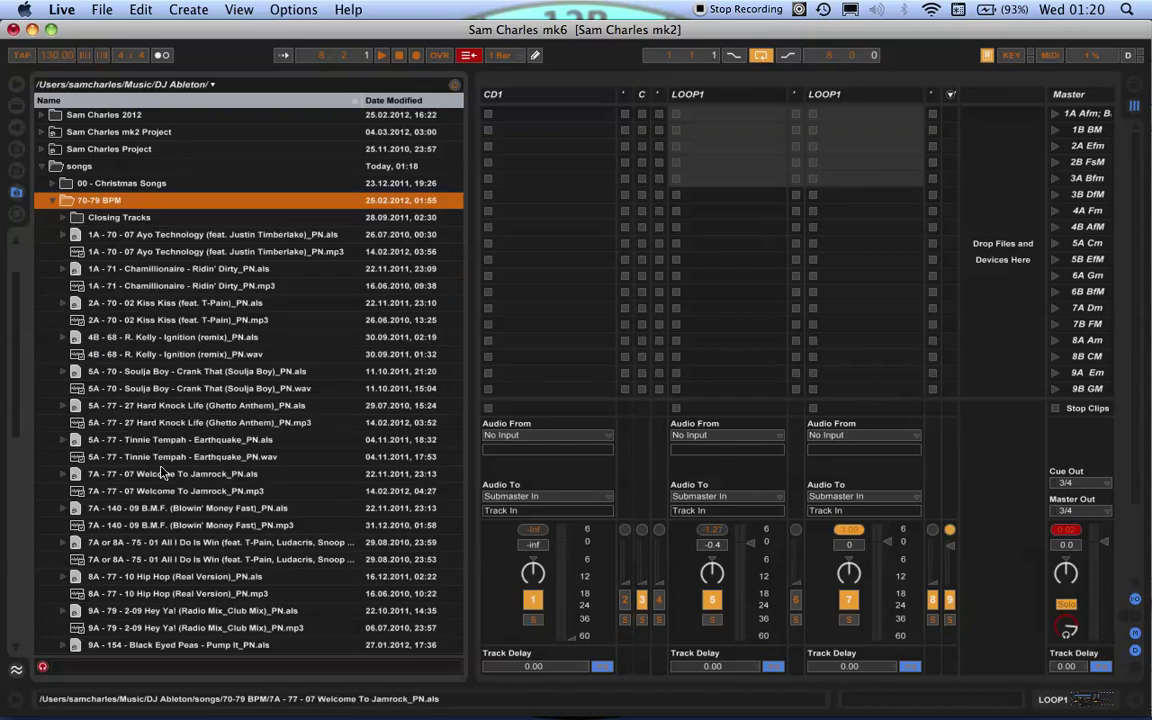
{"action": "scroll", "coordinate": [128, 488], "scroll_direction": "down", "scroll_amount": 3}
{"action": "left_click", "coordinate": [124, 372]}
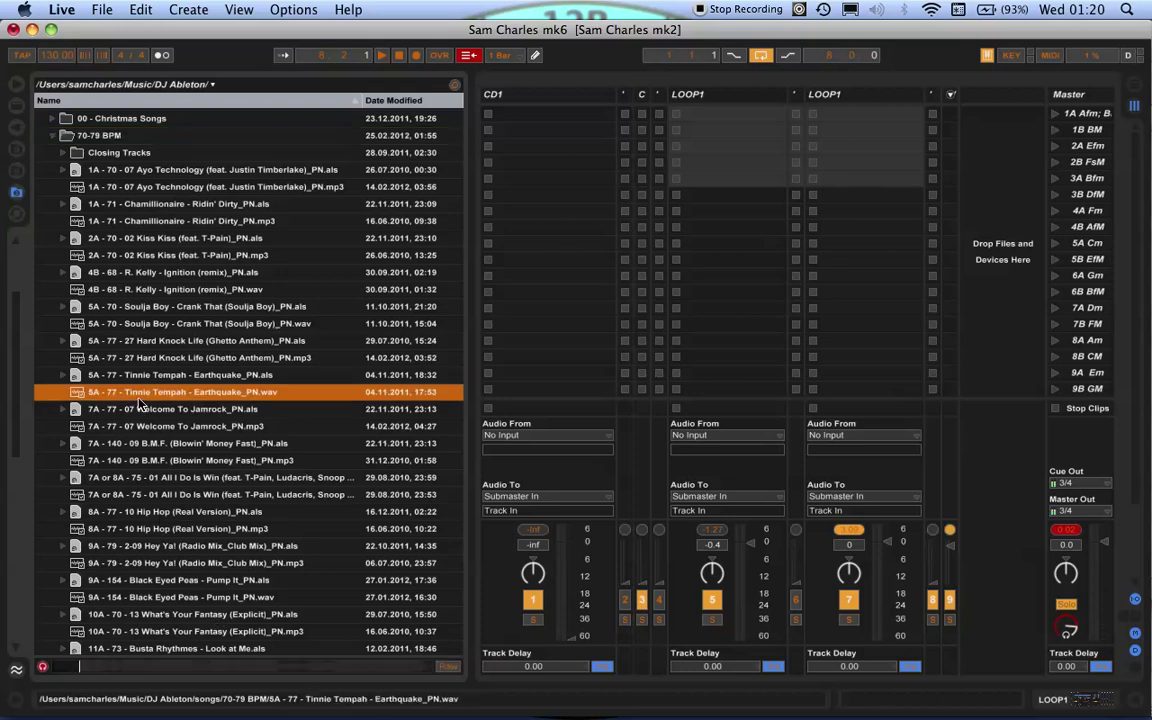
Step: Switch from the 70-79 BPM folder to 80-89 BPM and load 4A - 89 - 05 Get Ur Freak On_PN.als into the first LOOP1 track
{"action": "key", "text": "Left"}
{"action": "key", "text": "Down"}
{"action": "key", "text": "Right"}
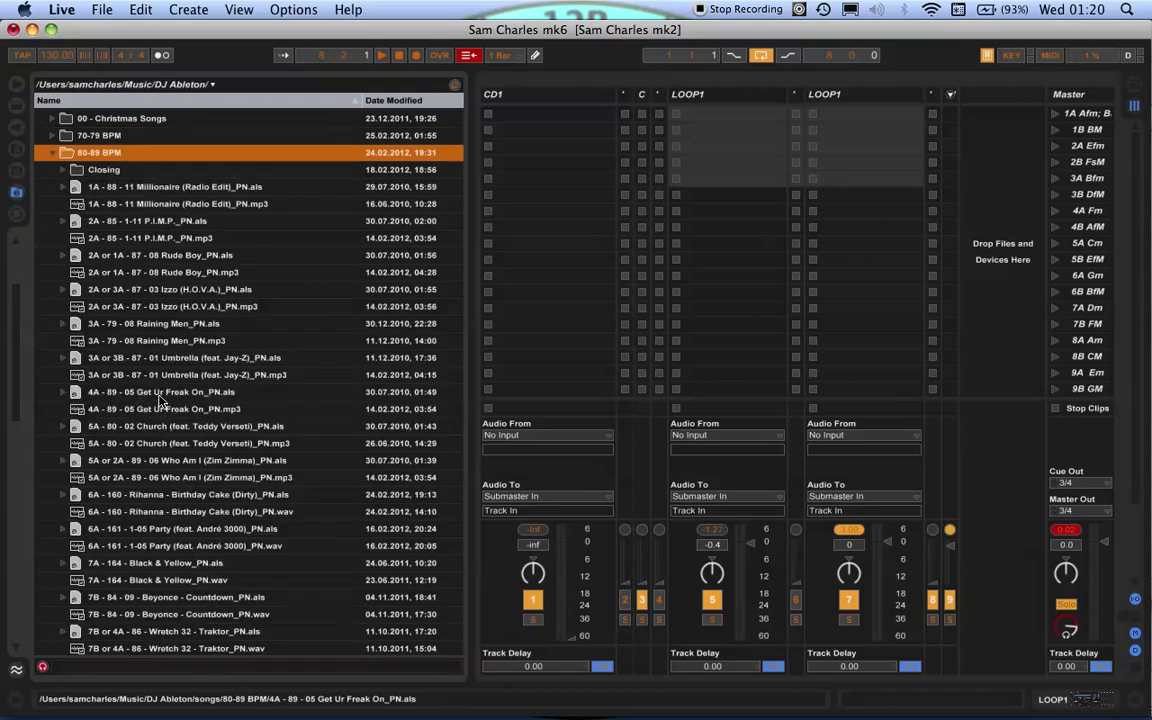
{"action": "left_click", "coordinate": [152, 392]}
{"action": "left_click_drag", "start_coordinate": [588, 234], "coordinate": [581, 129]}
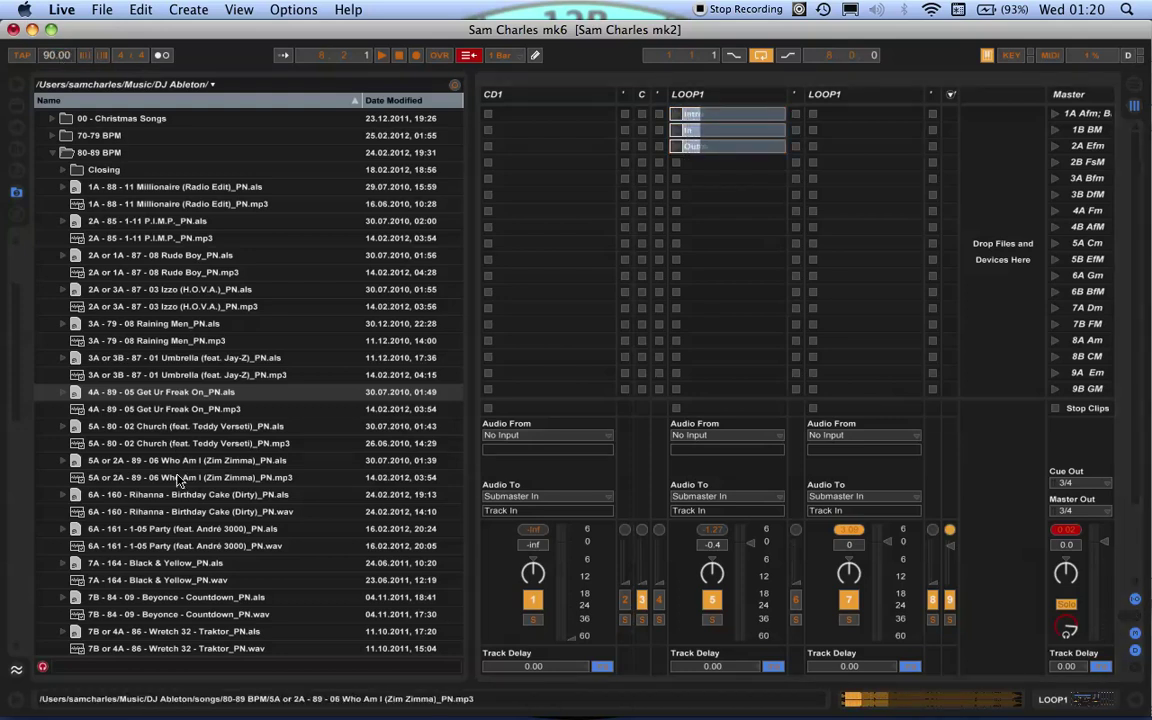
Step: Load 2A or 1A - 87 - 08 Rude Boy_PN.als from the 80-89 BPM folder into the second LOOP1 track
{"action": "scroll", "coordinate": [160, 430], "scroll_direction": "down", "scroll_amount": 3}
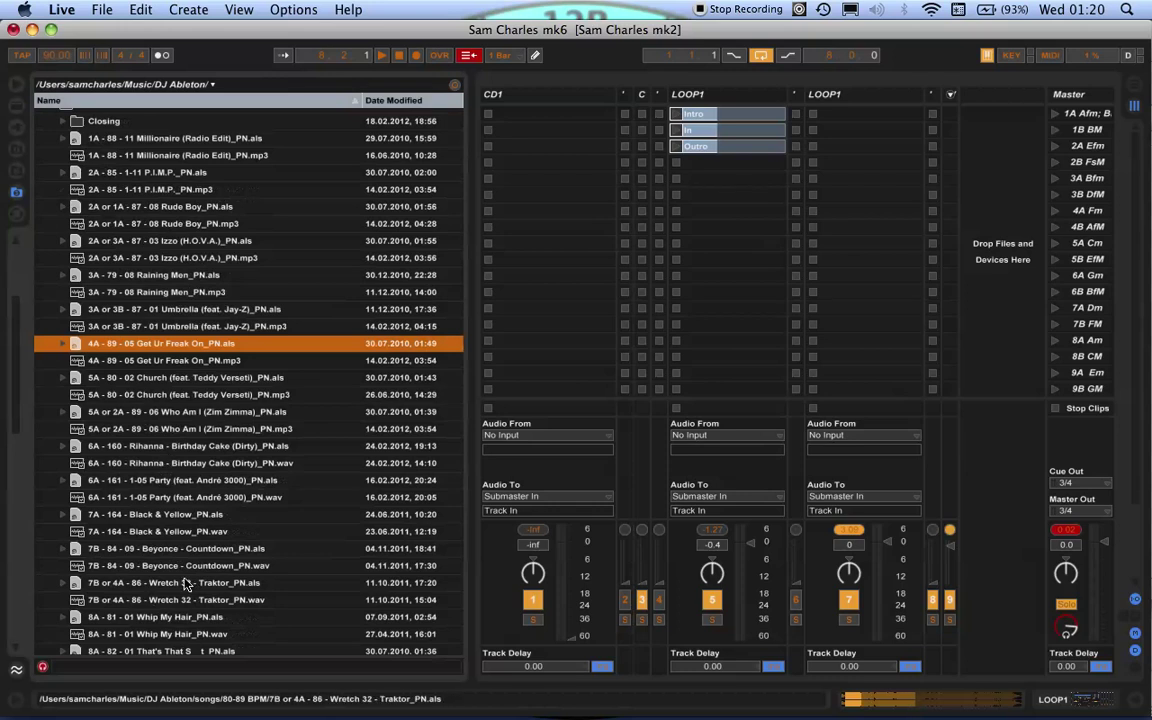
{"action": "scroll", "coordinate": [172, 534], "scroll_direction": "down", "scroll_amount": 2}
{"action": "scroll", "coordinate": [172, 534], "scroll_direction": "down", "scroll_amount": 4}
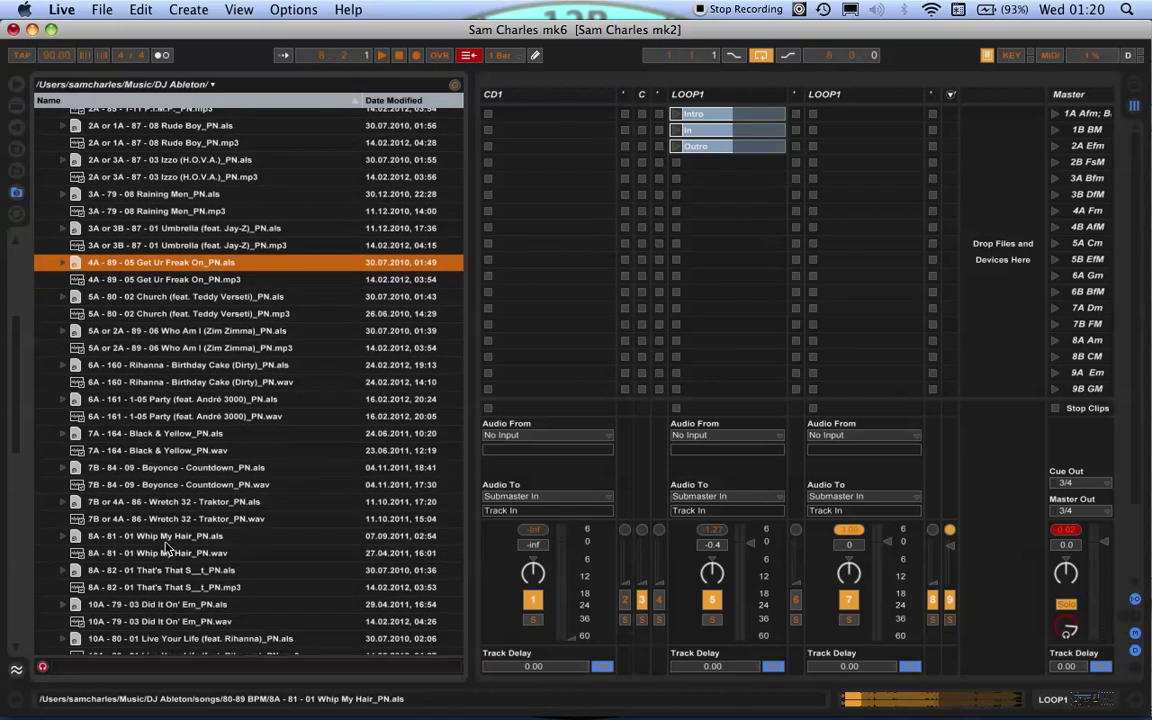
{"action": "scroll", "coordinate": [170, 545], "scroll_direction": "down", "scroll_amount": 3}
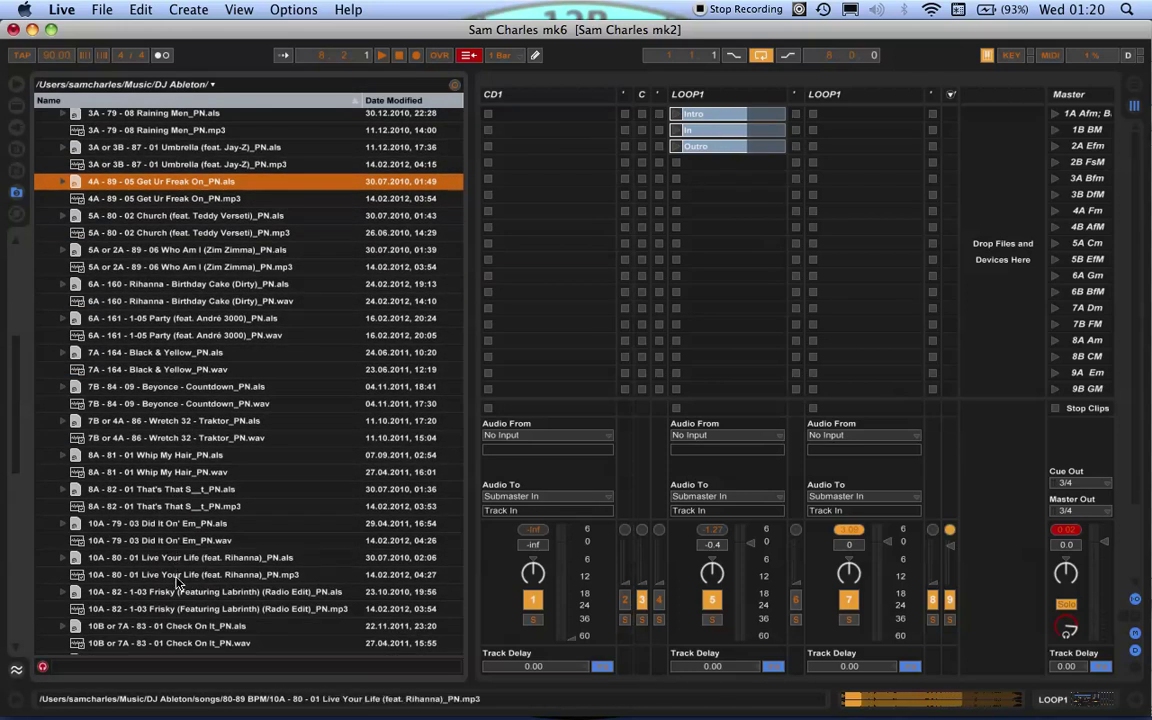
{"action": "scroll", "coordinate": [168, 523], "scroll_direction": "up", "scroll_amount": 5}
{"action": "left_click_drag", "start_coordinate": [272, 176], "coordinate": [840, 120]}
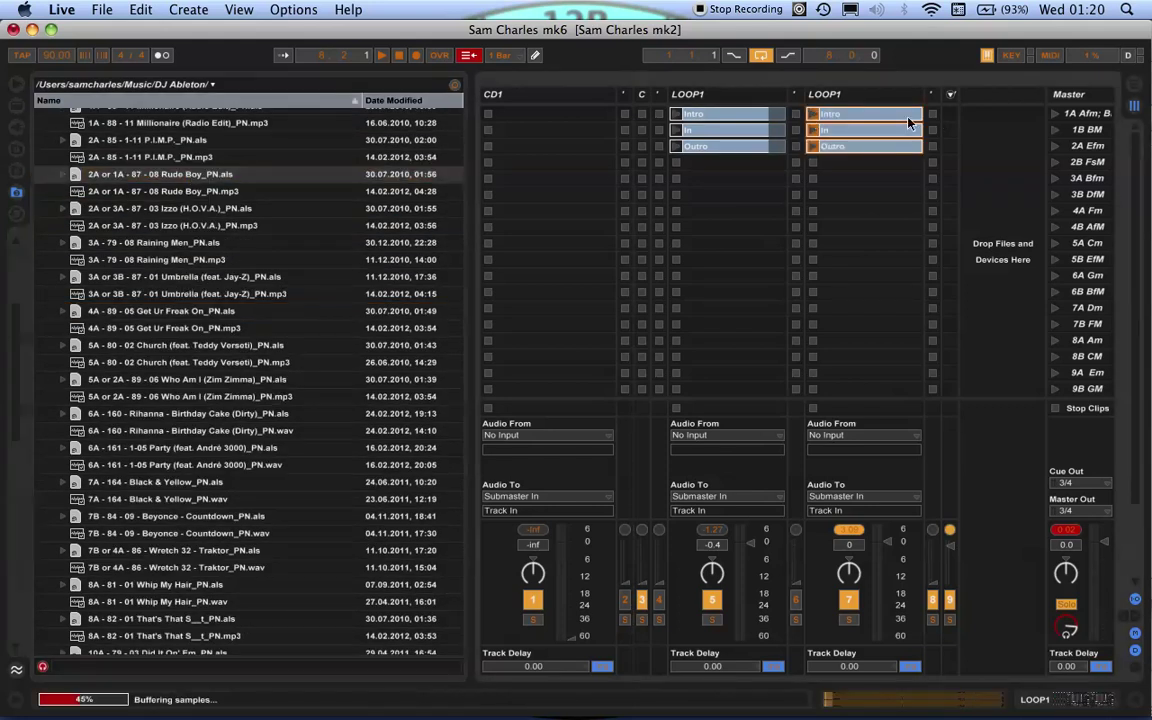
Step: Launch the 1A scene to play both Intro clips, and switch the first LOOP1 track to its In clip
{"action": "left_click", "coordinate": [1057, 114]}
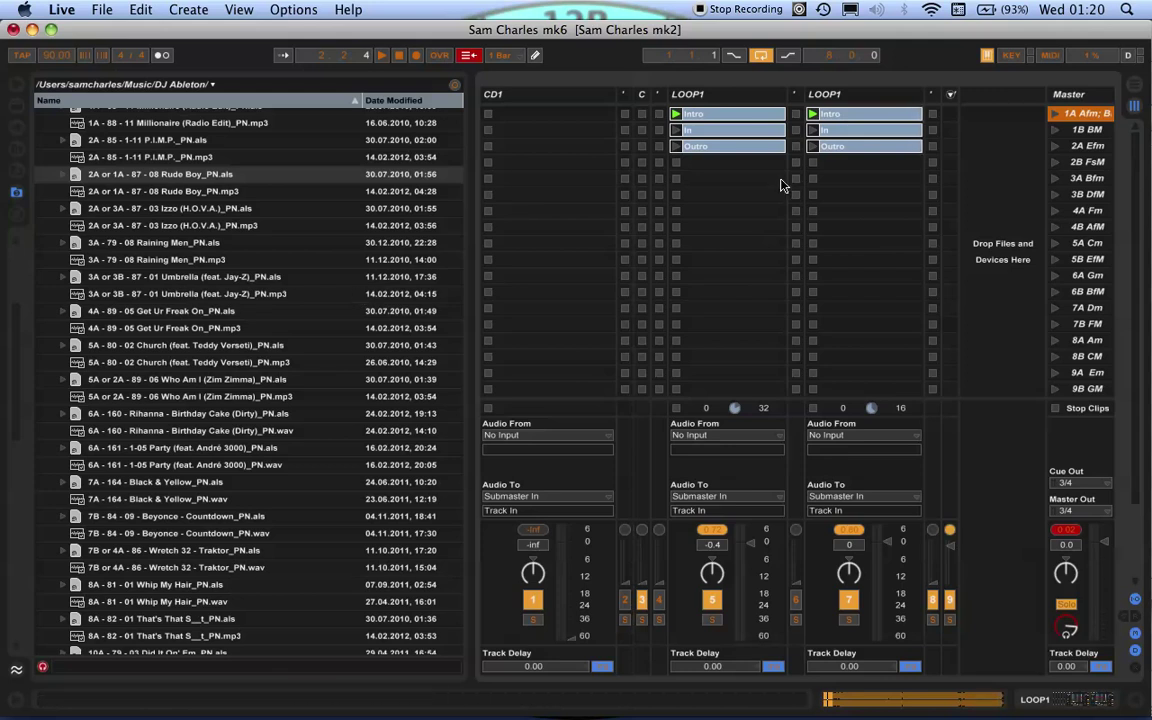
{"action": "left_click", "coordinate": [677, 131]}
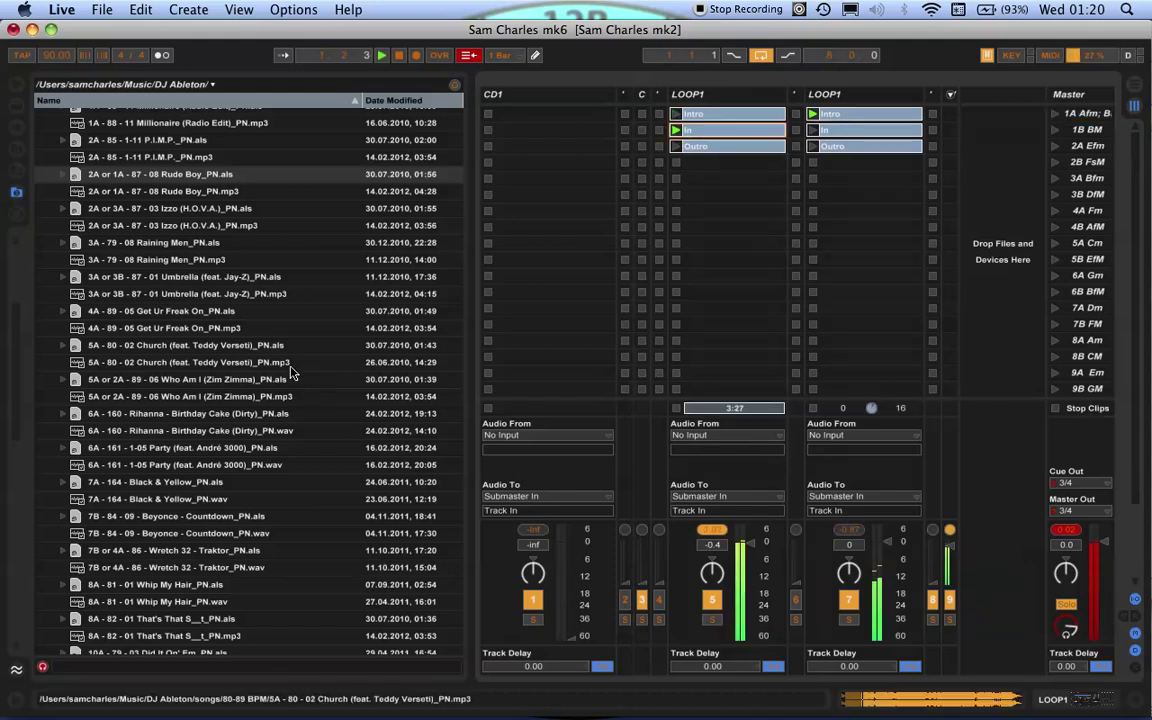
Step: Collapse the 80-89 BPM folder and expand the 90-99 BPM folder
{"action": "scroll", "coordinate": [150, 292], "scroll_direction": "up", "scroll_amount": 3}
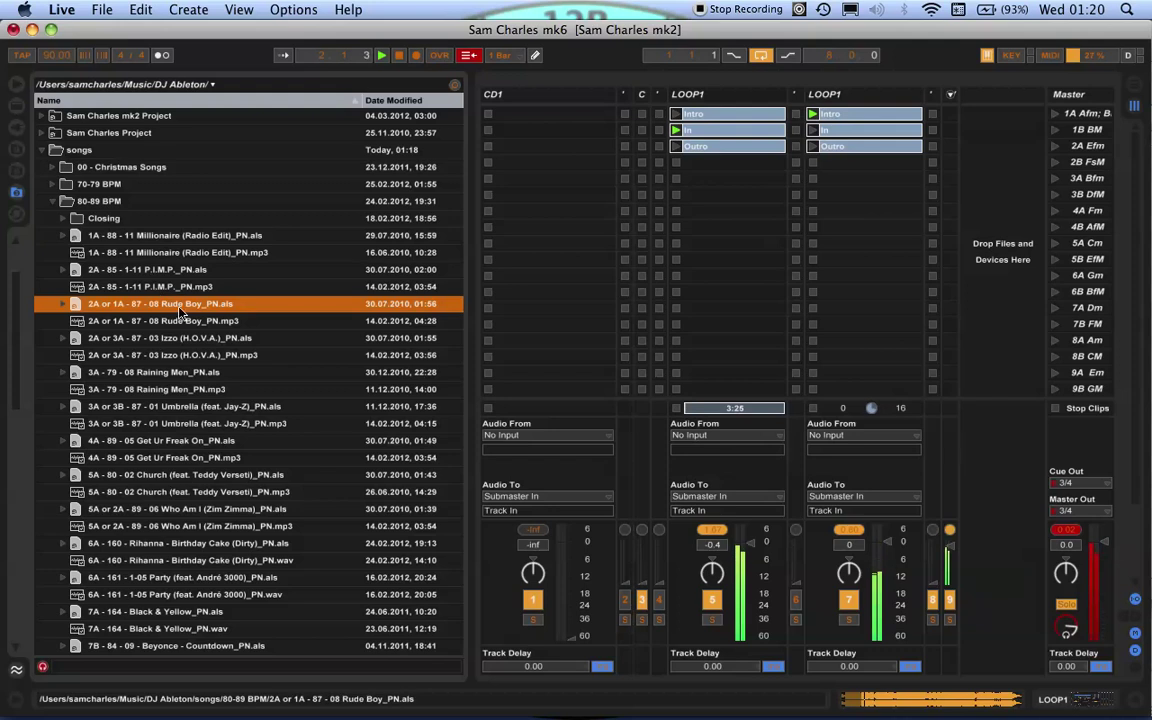
{"action": "key", "text": "Left"}
{"action": "key", "text": "Down"}
{"action": "key", "text": "Right"}
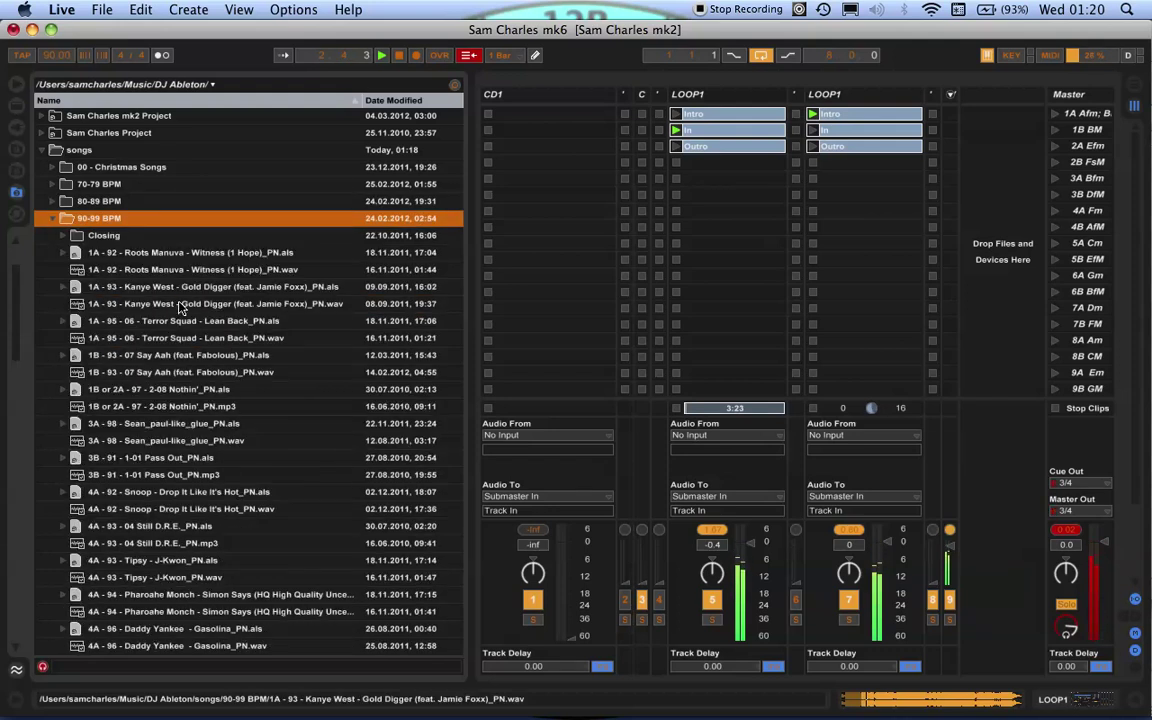
Step: Load 4A - 96 - Daddy Yankee - Gasolina_PN.als over the Rude Boy clips in the second LOOP1 track and launch the 1A scene
{"action": "scroll", "coordinate": [190, 420], "scroll_direction": "down", "scroll_amount": 2}
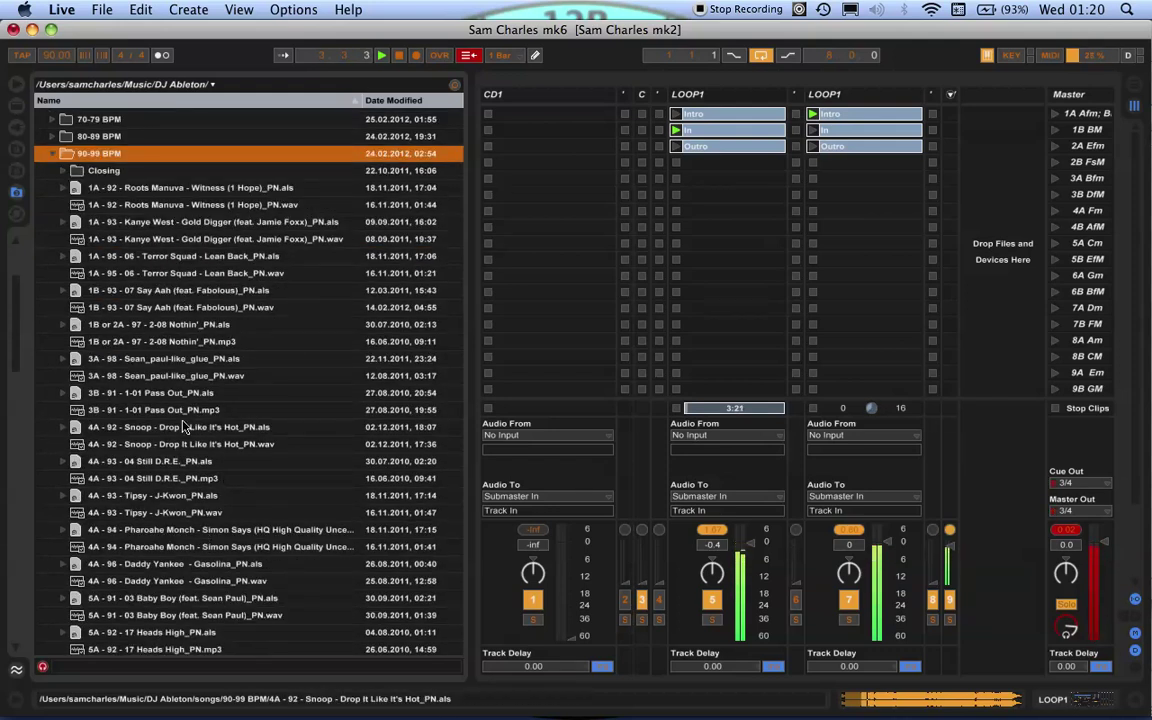
{"action": "scroll", "coordinate": [203, 535], "scroll_direction": "down", "scroll_amount": 2}
{"action": "left_click", "coordinate": [282, 499]}
{"action": "left_click_drag", "start_coordinate": [282, 499], "coordinate": [845, 130]}
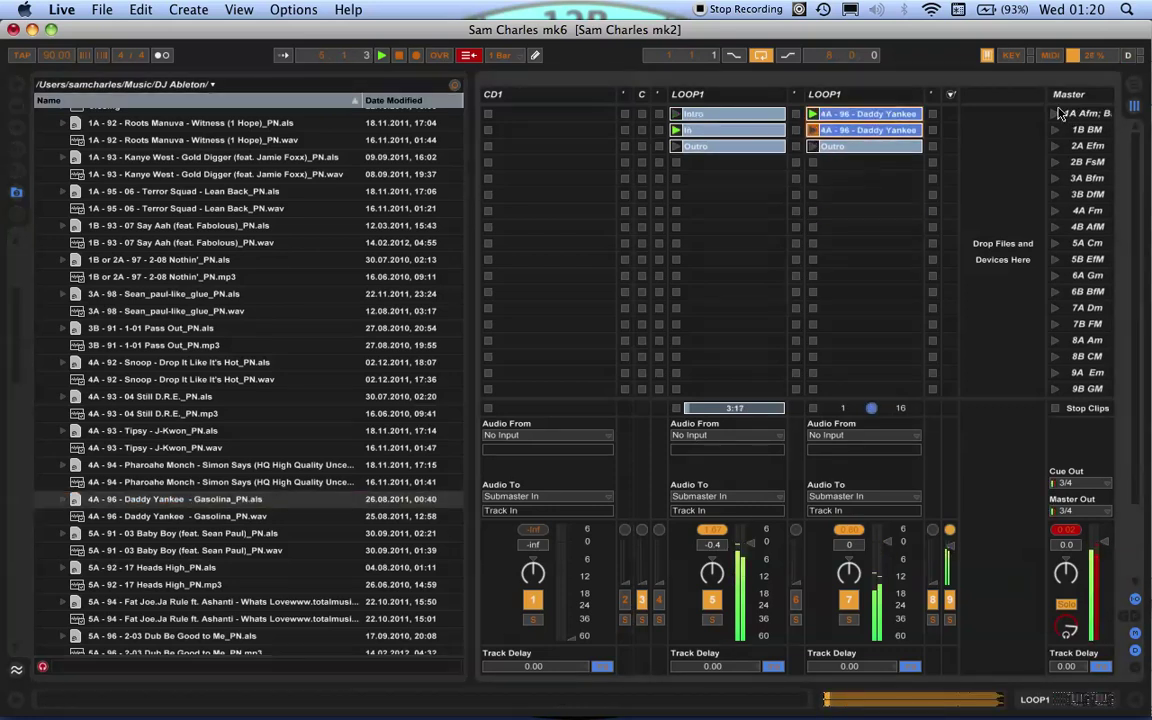
{"action": "scroll", "coordinate": [720, 125], "scroll_direction": "up", "scroll_amount": 1}
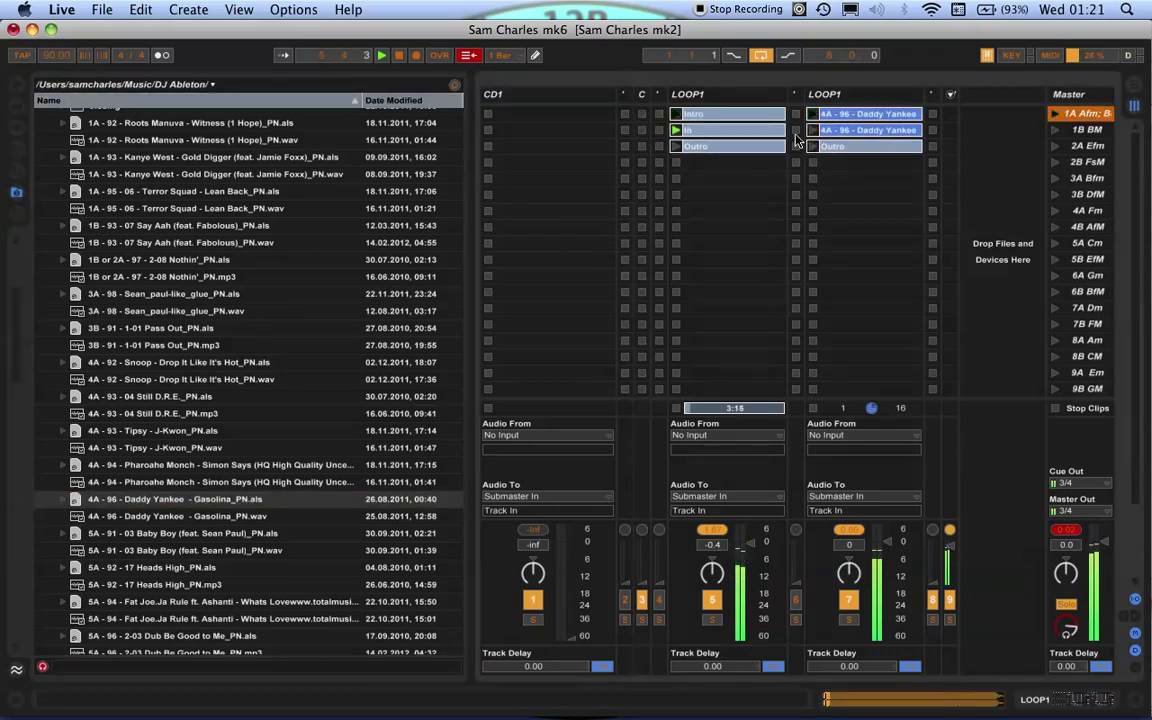
{"action": "key", "text": "Return"}
Step: Delete the Outro clips from both LOOP1 tracks and the In clip from the first one
{"action": "left_click", "coordinate": [829, 147]}
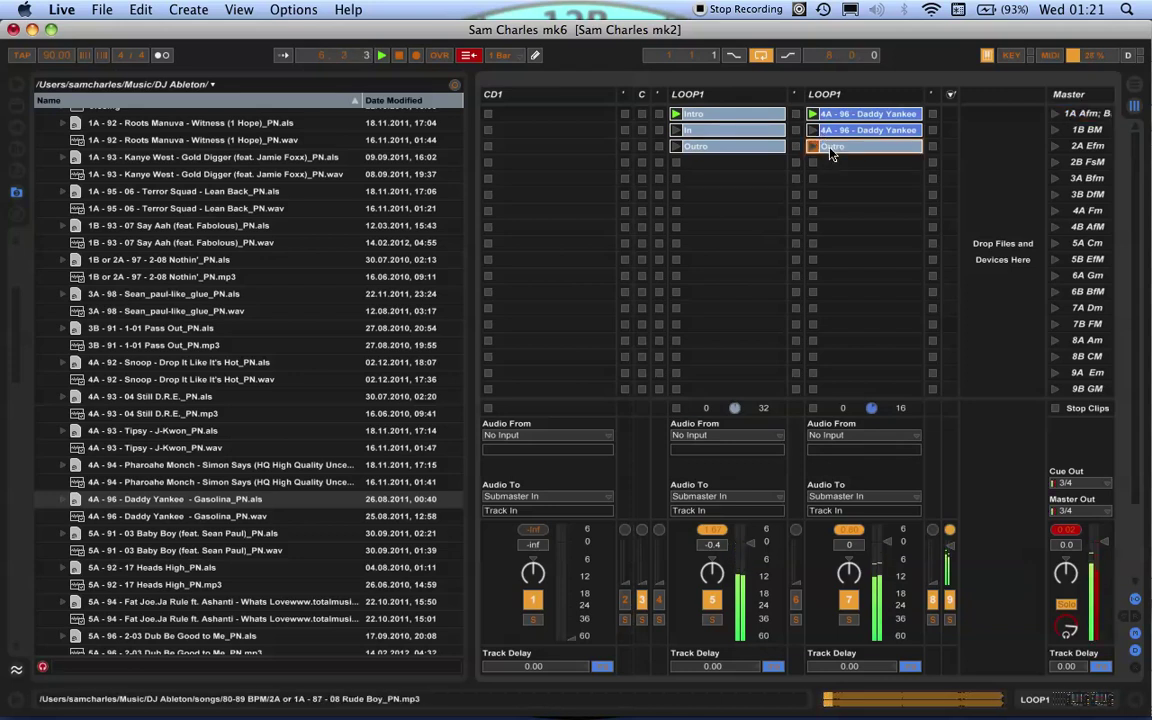
{"action": "key", "text": "Delete"}
{"action": "left_click", "coordinate": [740, 147]}
{"action": "key", "text": "Delete"}
{"action": "left_click", "coordinate": [736, 131]}
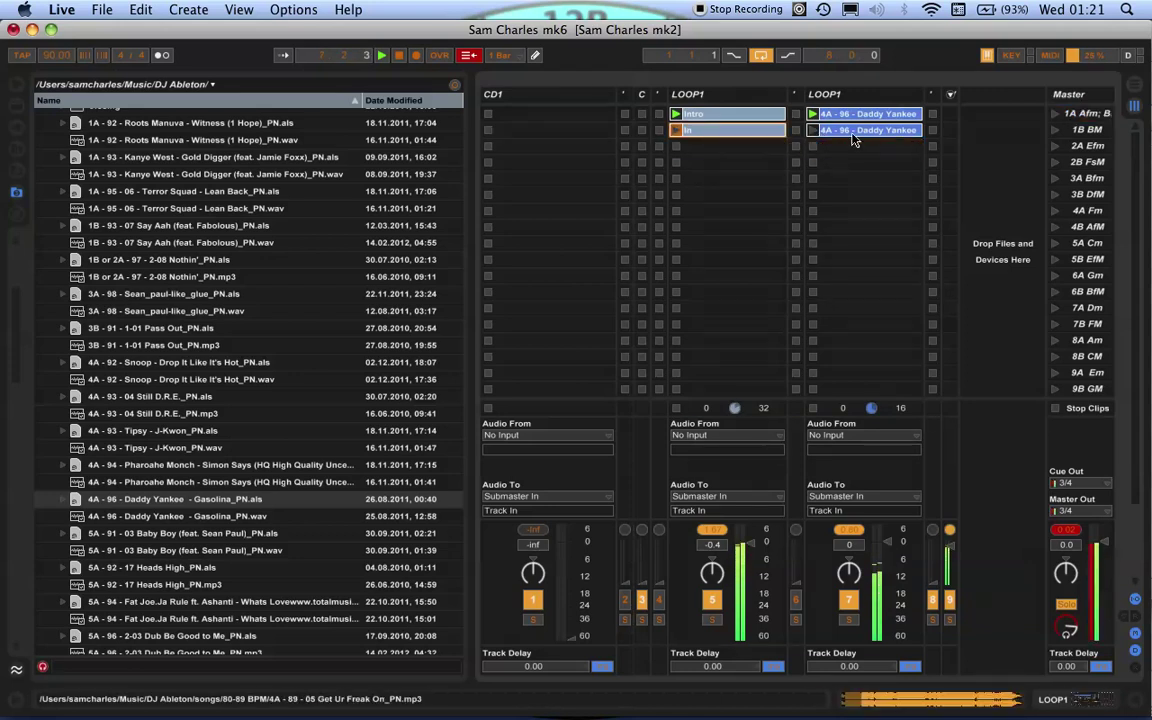
{"action": "key", "text": "Delete"}
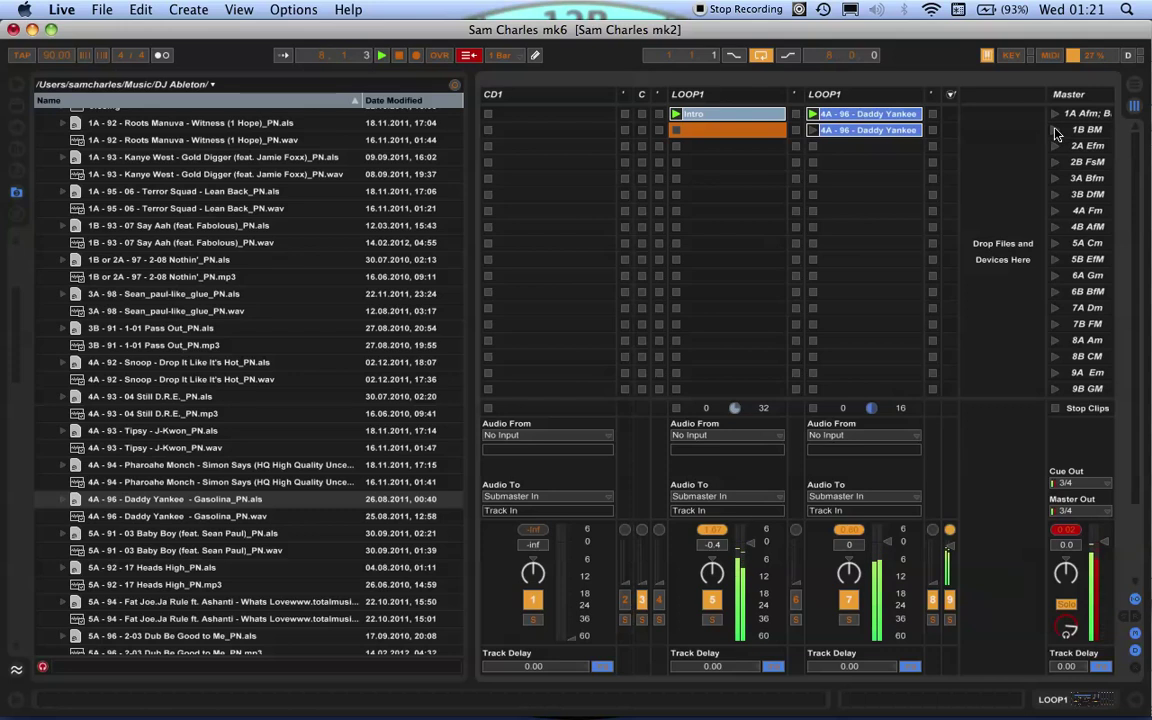
Step: Lower the first LOOP1 track's volume to -7.6 dB and launch the 1B scene
{"action": "left_click_drag", "start_coordinate": [743, 567], "coordinate": [743, 591]}
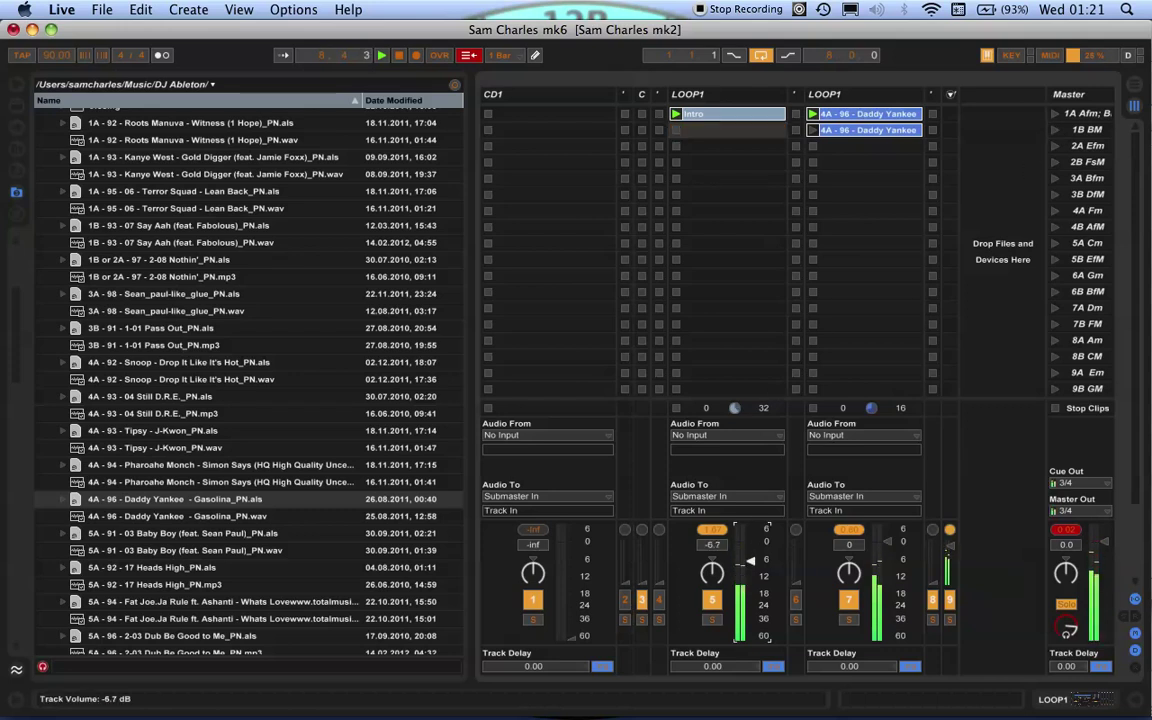
{"action": "left_click", "coordinate": [1054, 129]}
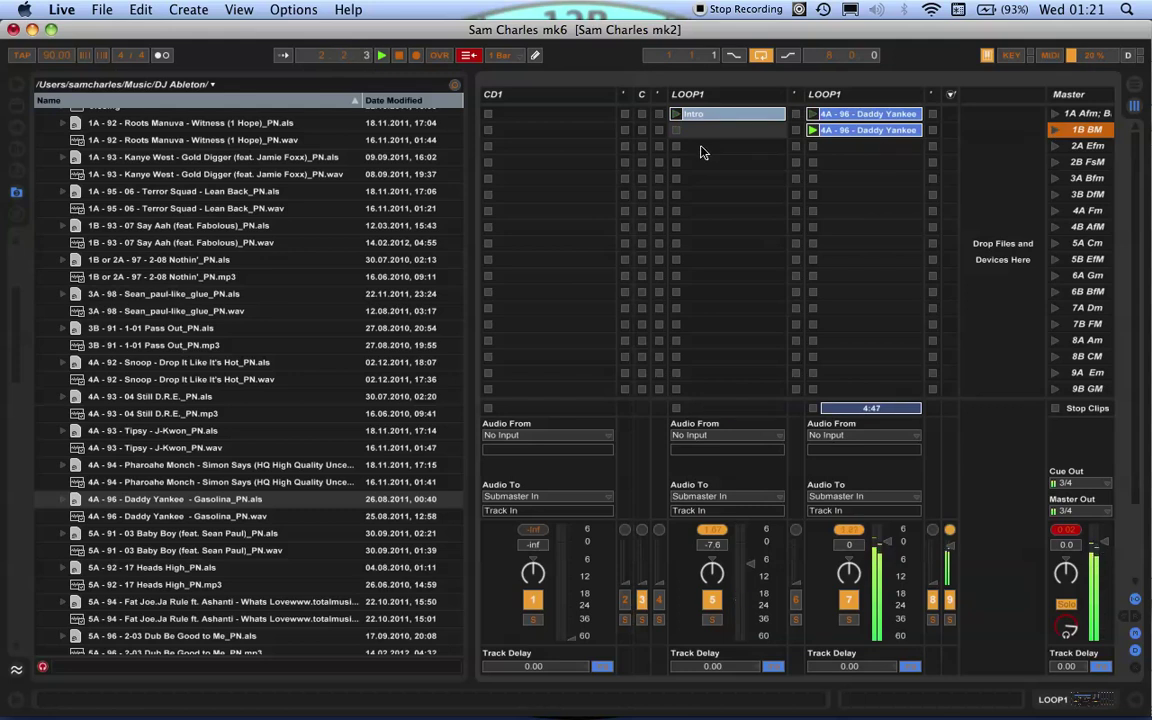
Step: Stop playback and delete the remaining Intro and Daddy Yankee clips from both LOOP1 tracks
{"action": "key", "text": "space"}
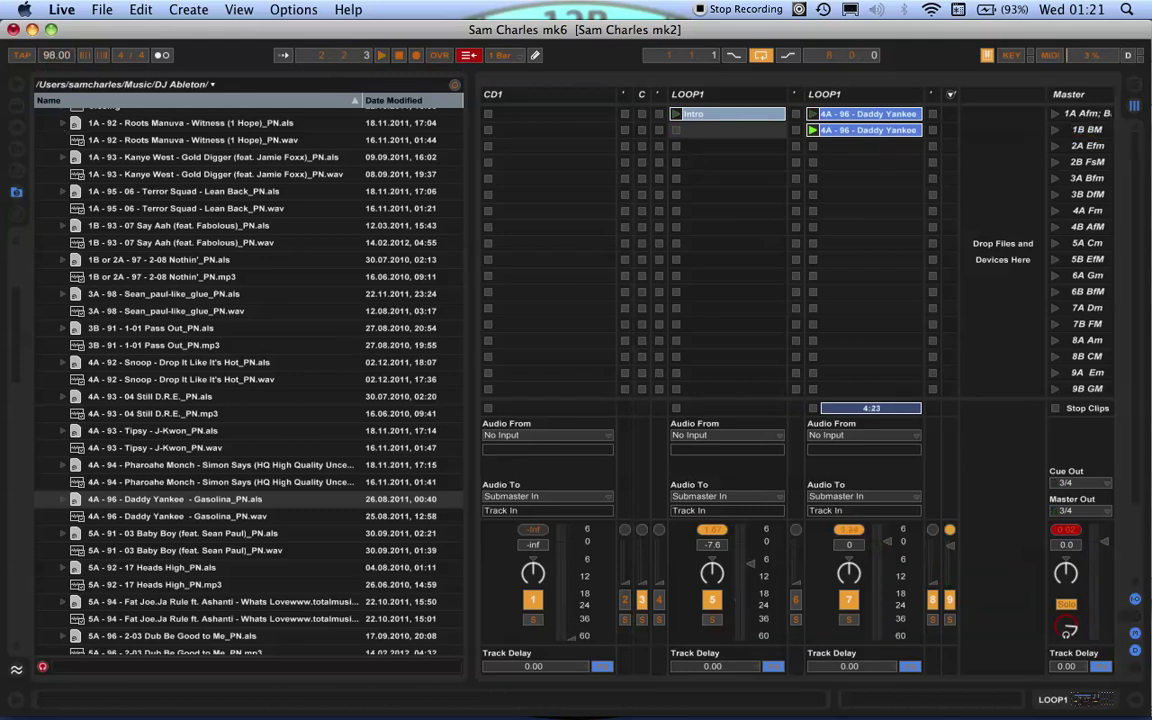
{"action": "left_click_drag", "start_coordinate": [879, 156], "coordinate": [758, 113]}
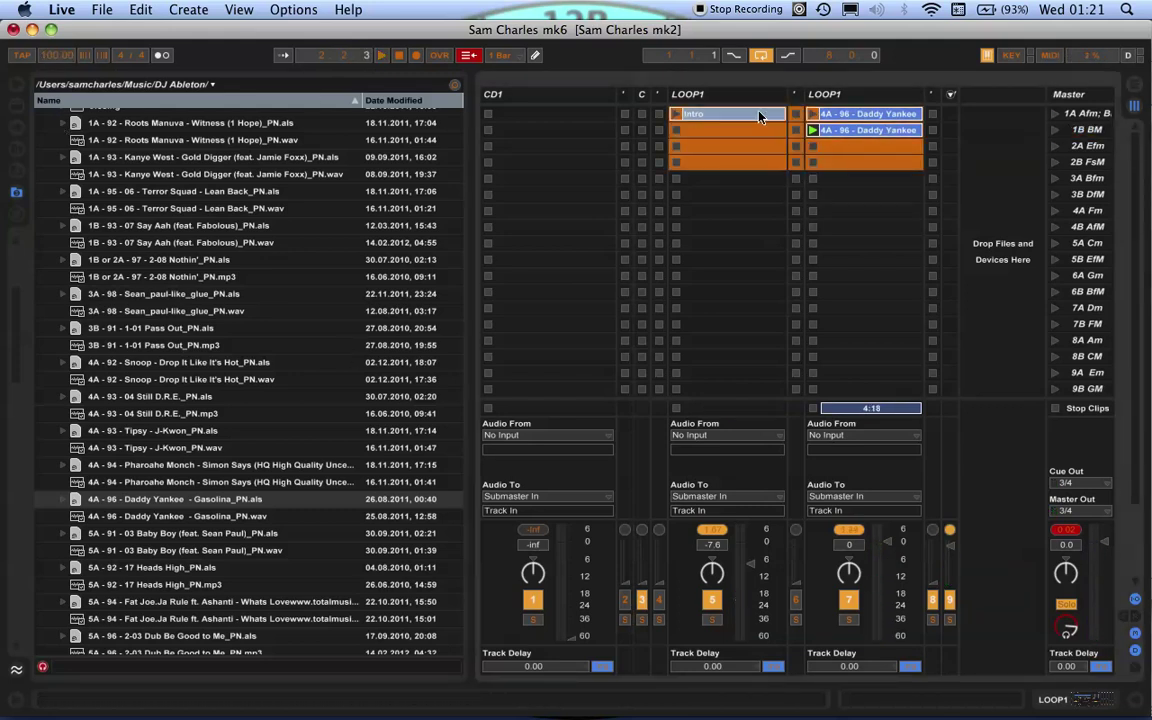
{"action": "key", "text": "Delete"}
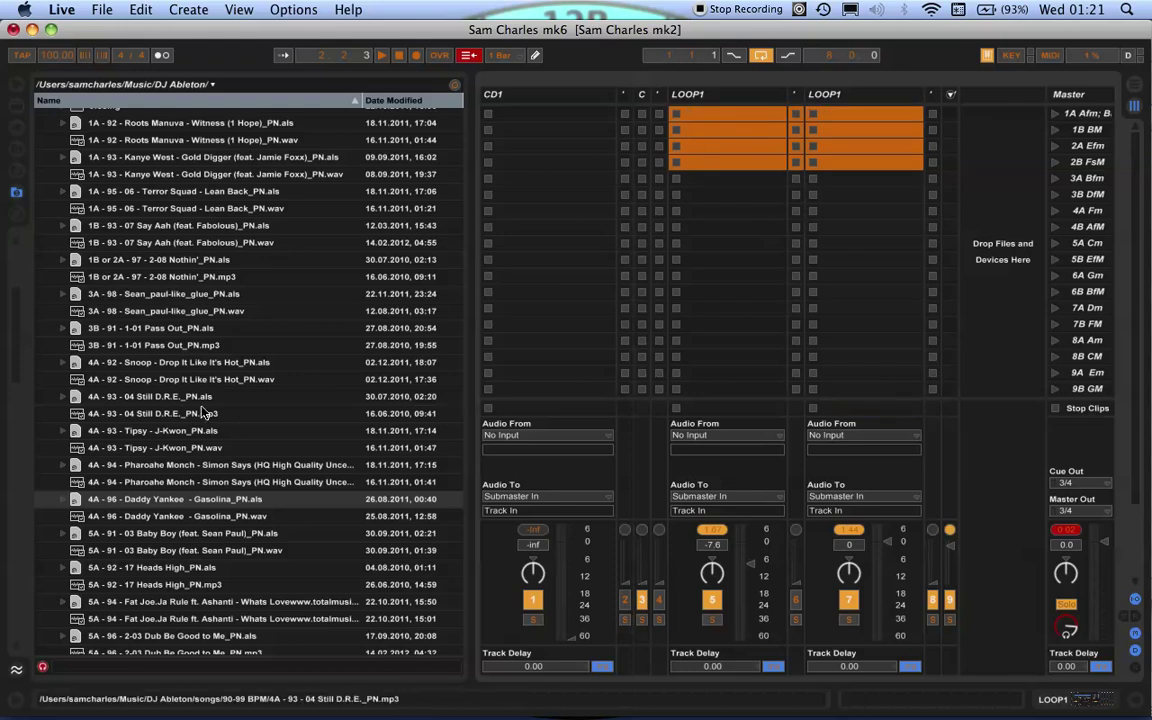
Step: Collapse the 90-99 BPM folder and expand the 100-109 BPM folder
{"action": "scroll", "coordinate": [156, 408], "scroll_direction": "down", "scroll_amount": 3}
{"action": "left_click", "coordinate": [156, 410]}
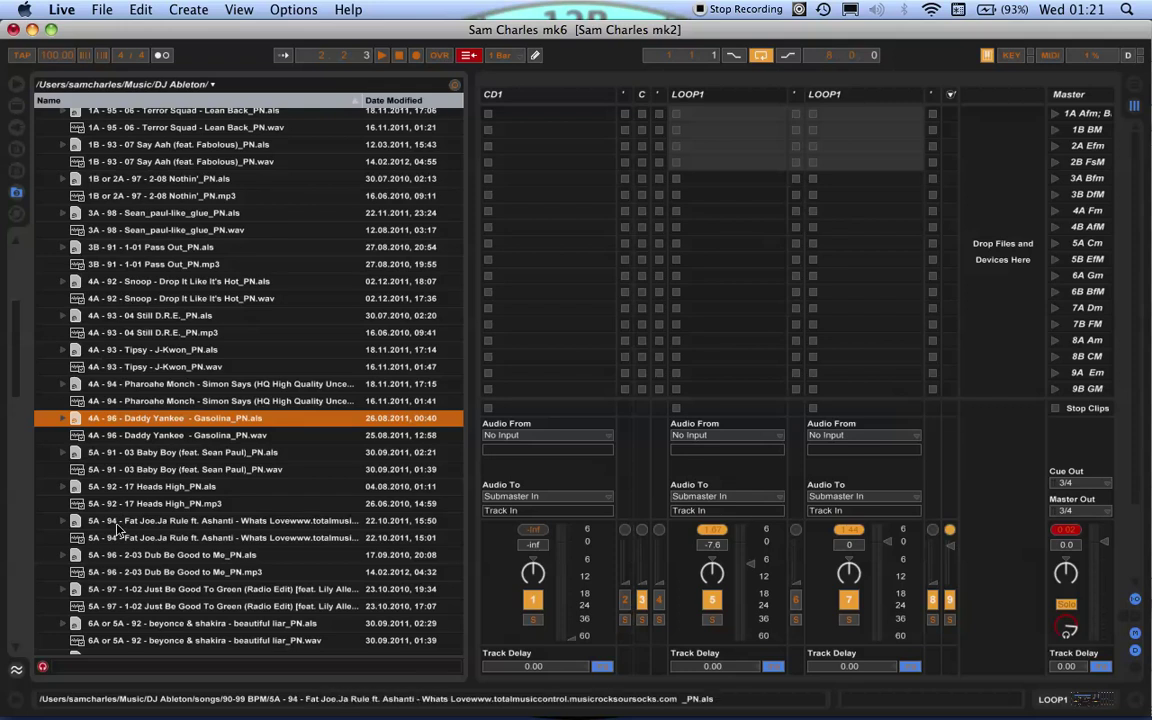
{"action": "scroll", "coordinate": [140, 330], "scroll_direction": "down", "scroll_amount": 5}
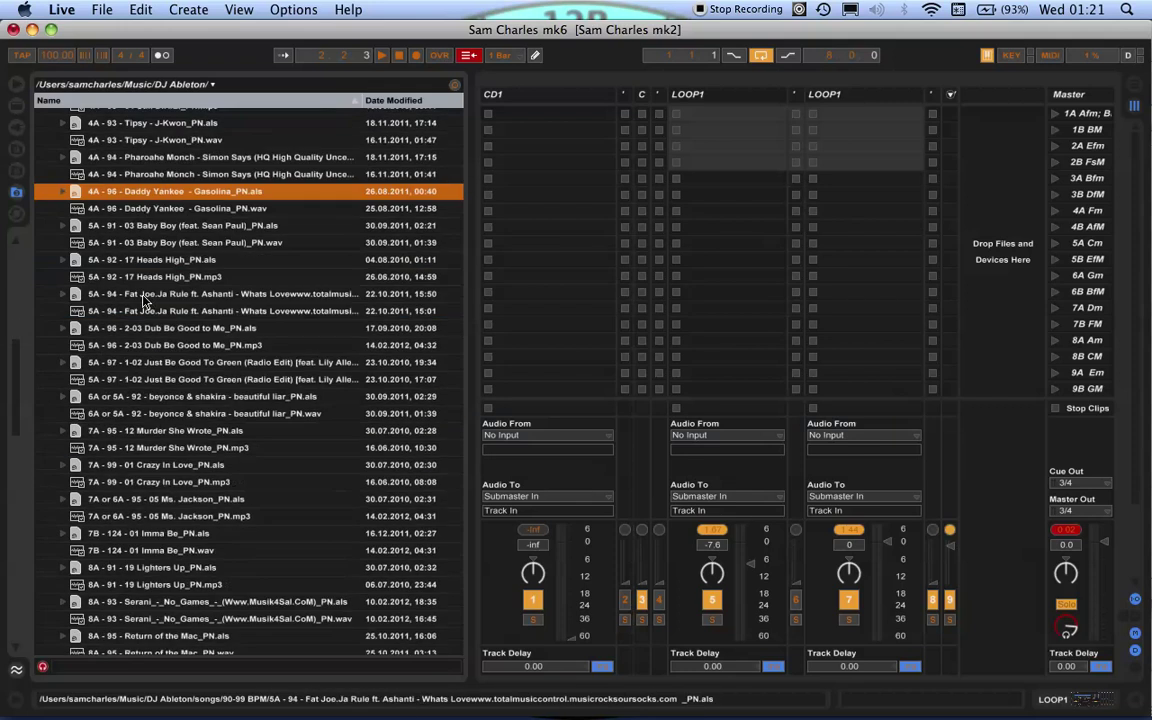
{"action": "left_click", "coordinate": [172, 228]}
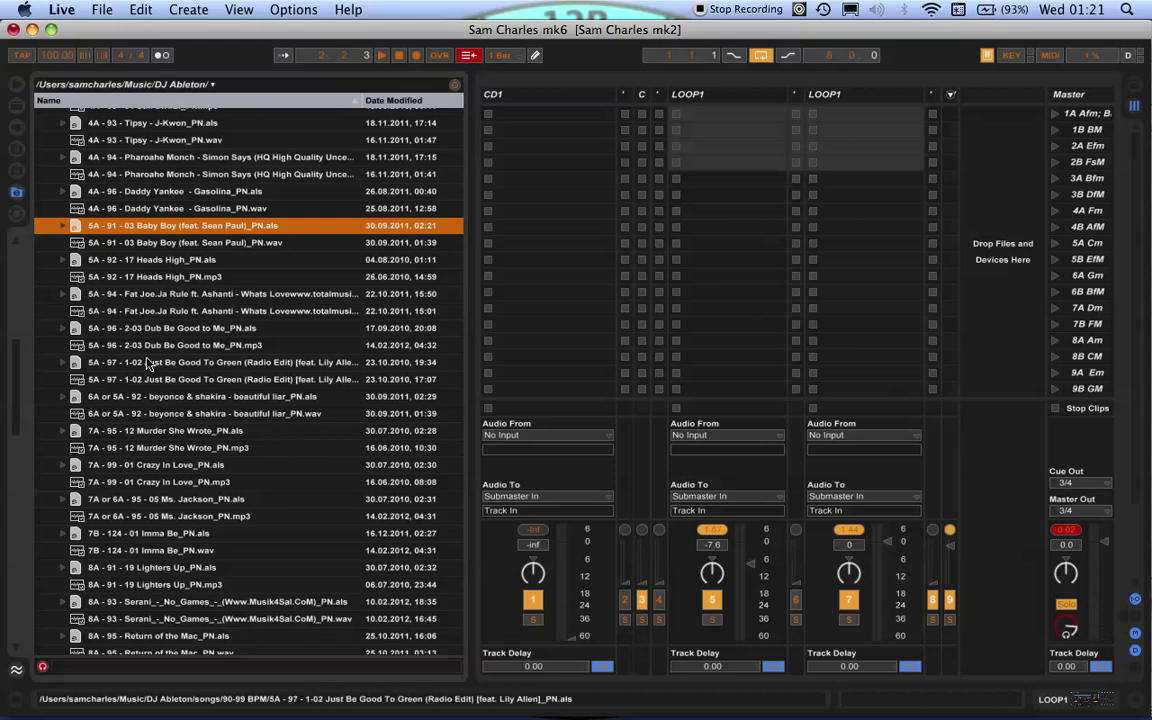
{"action": "scroll", "coordinate": [160, 420], "scroll_direction": "down", "scroll_amount": 5}
{"action": "left_click", "coordinate": [196, 528]}
{"action": "key", "text": "Left"}
{"action": "key", "text": "Down"}
{"action": "key", "text": "Right"}
{"action": "scroll", "coordinate": [226, 570], "scroll_direction": "down", "scroll_amount": 10}
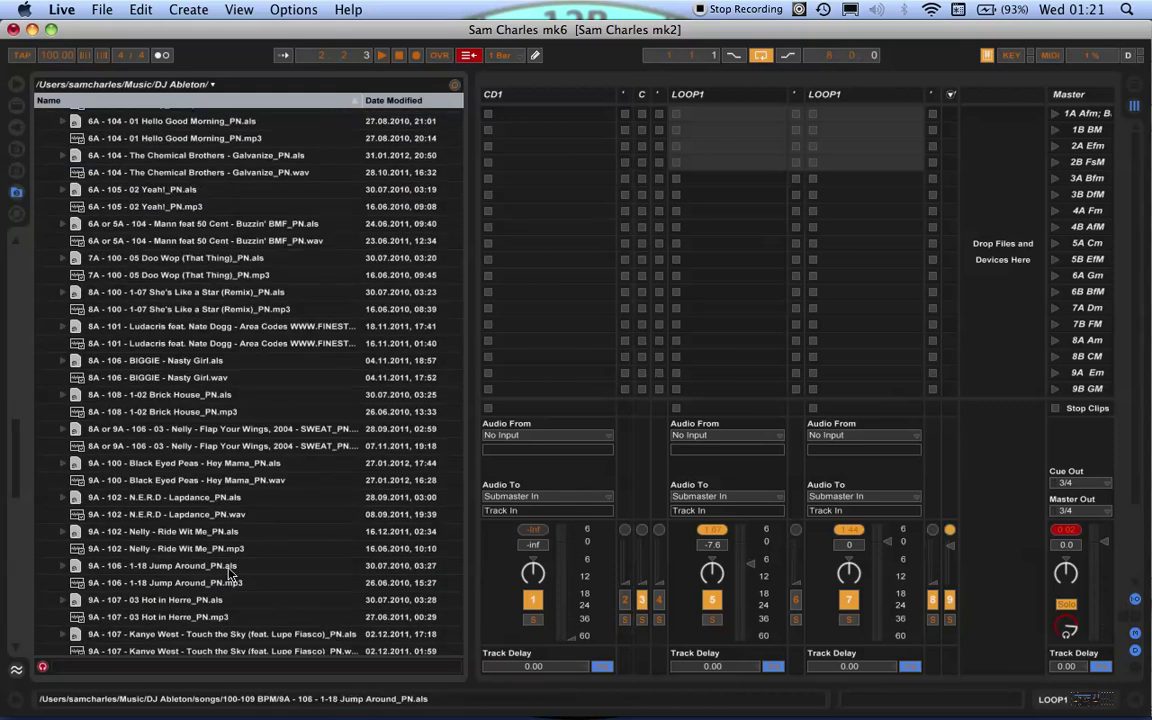
Step: Load 6A - 105 - 02 Yeah!_PN.als into the first LOOP1 track and play its Intro clip at 108 BPM
{"action": "scroll", "coordinate": [171, 238], "scroll_direction": "up", "scroll_amount": 1}
{"action": "left_click", "coordinate": [145, 221]}
{"action": "left_click_drag", "start_coordinate": [370, 238], "coordinate": [700, 114]}
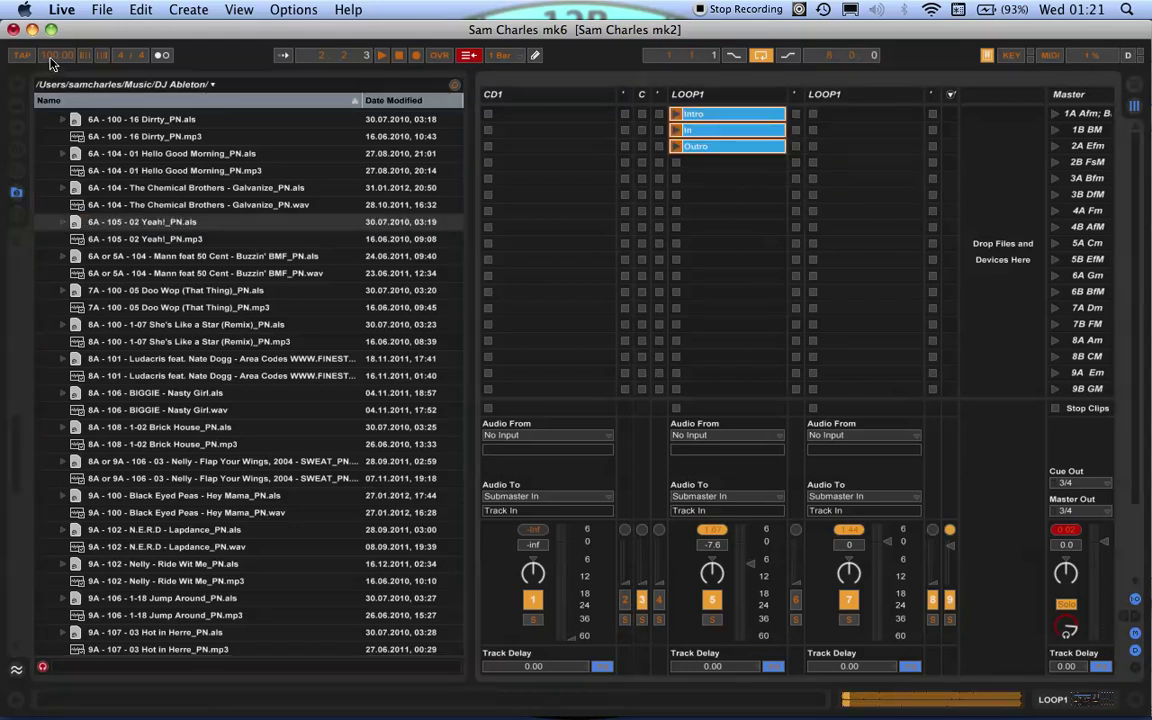
{"action": "left_click", "coordinate": [676, 114]}
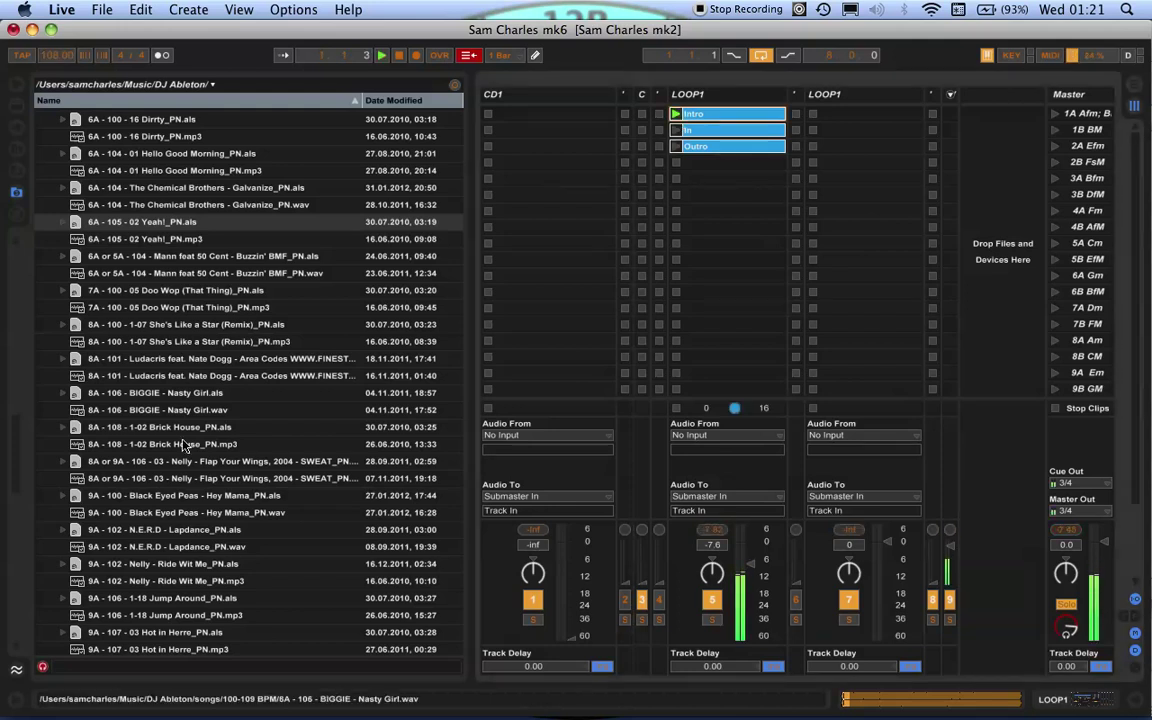
Step: Load 9A - 106 - 1-18 Jump Around_PN.als into the second LOOP1 track and launch the 1A scene
{"action": "left_click_drag", "start_coordinate": [168, 598], "coordinate": [811, 126]}
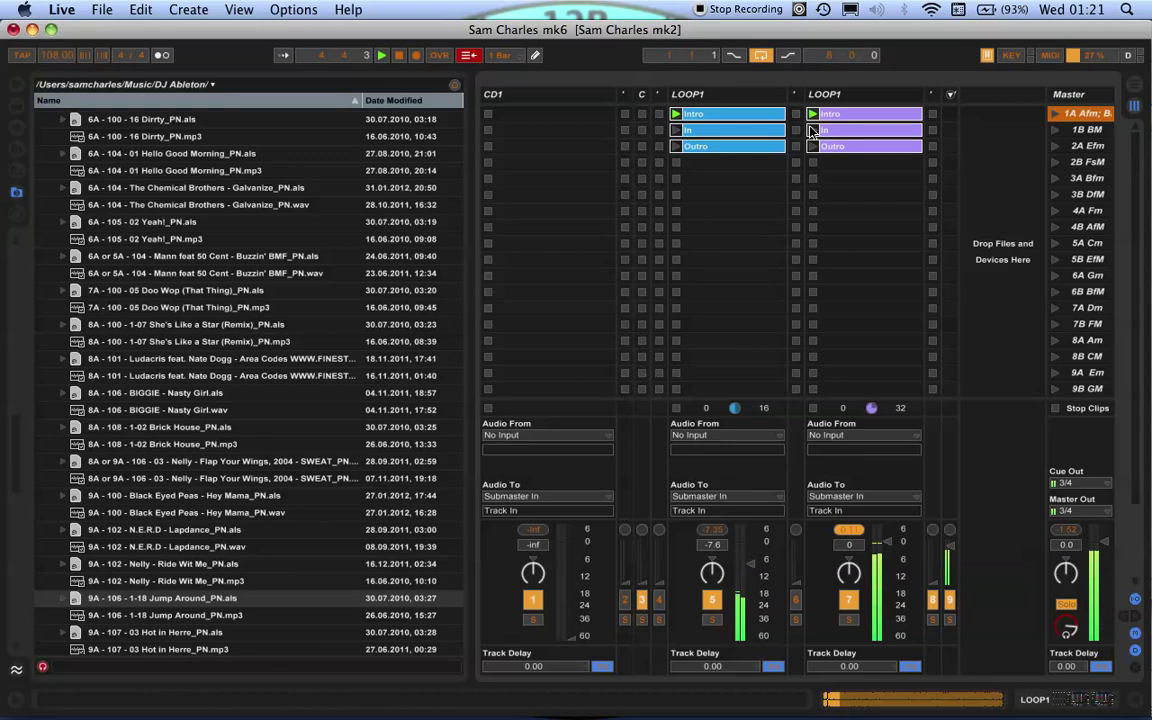
{"action": "scroll", "coordinate": [200, 461], "scroll_direction": "down", "scroll_amount": 1}
Step: Load 9A - 102 - Nelly - Ride Wit Me_PN.als over the Yeah! clips in the first LOOP1 track
{"action": "left_click", "coordinate": [160, 581]}
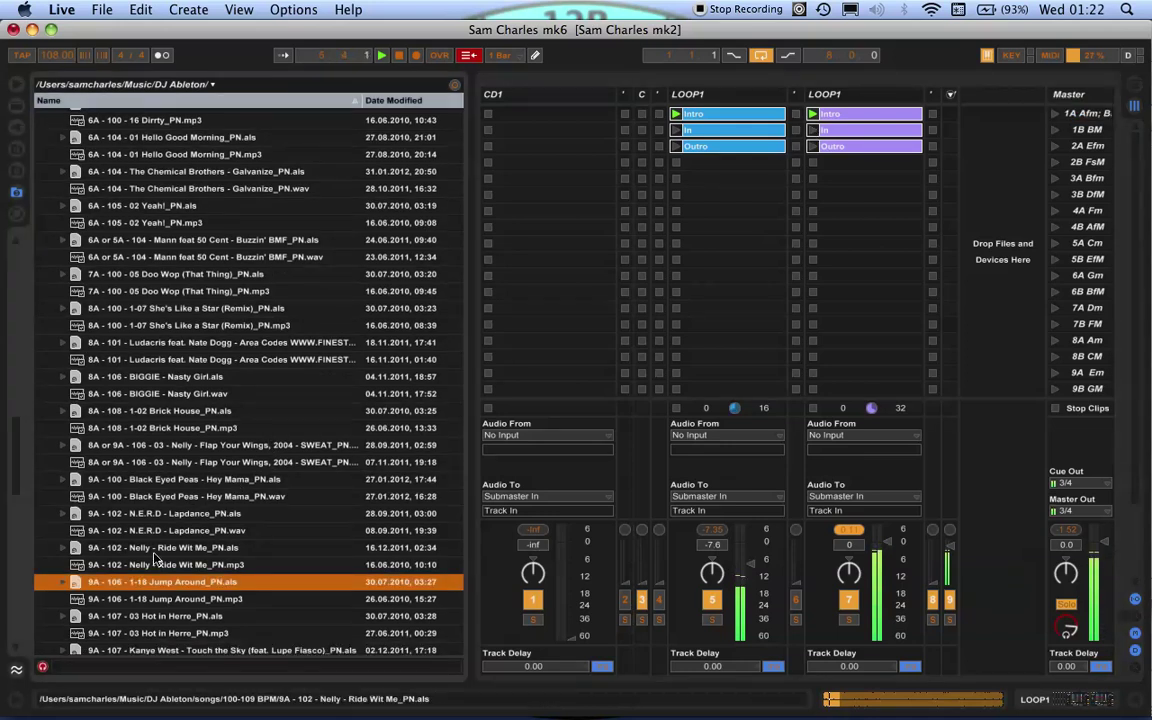
{"action": "left_click", "coordinate": [155, 549]}
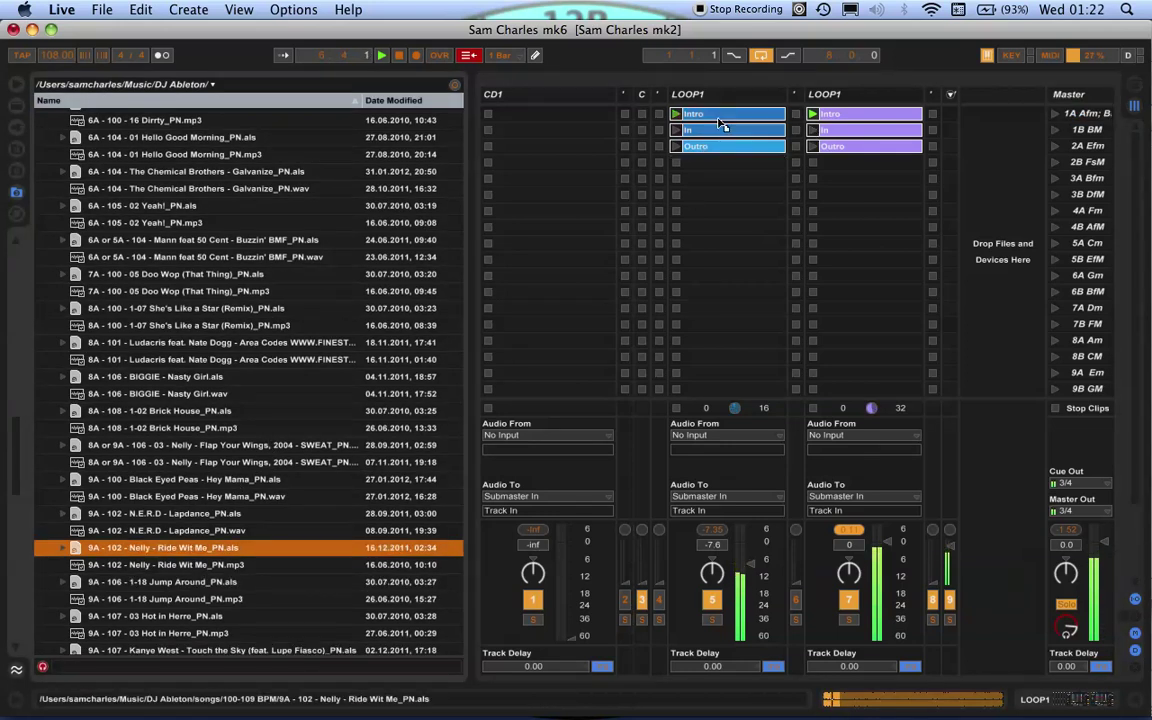
{"action": "left_click", "coordinate": [722, 124]}
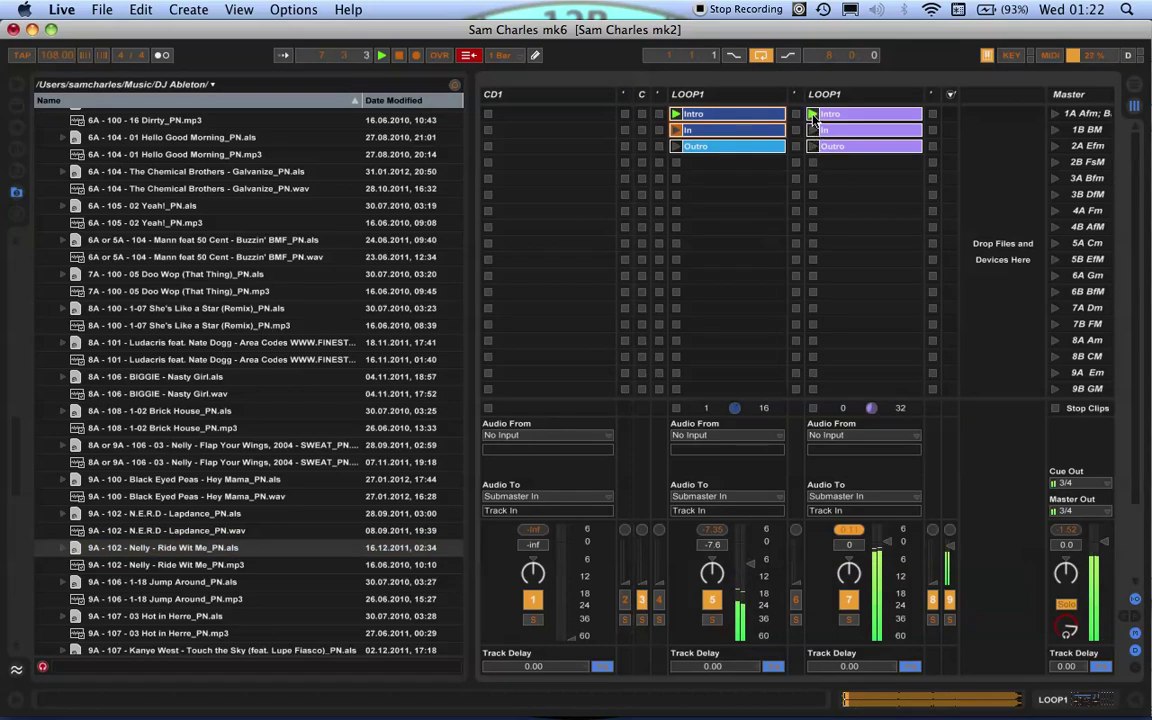
Step: Load 9A - 107 - 03 Hot in Herre_PN.als over the Jump Around clips in the second LOOP1 track
{"action": "scroll", "coordinate": [200, 475], "scroll_direction": "down", "scroll_amount": 3}
{"action": "left_click", "coordinate": [186, 568]}
{"action": "left_click_drag", "start_coordinate": [186, 578], "coordinate": [870, 135]}
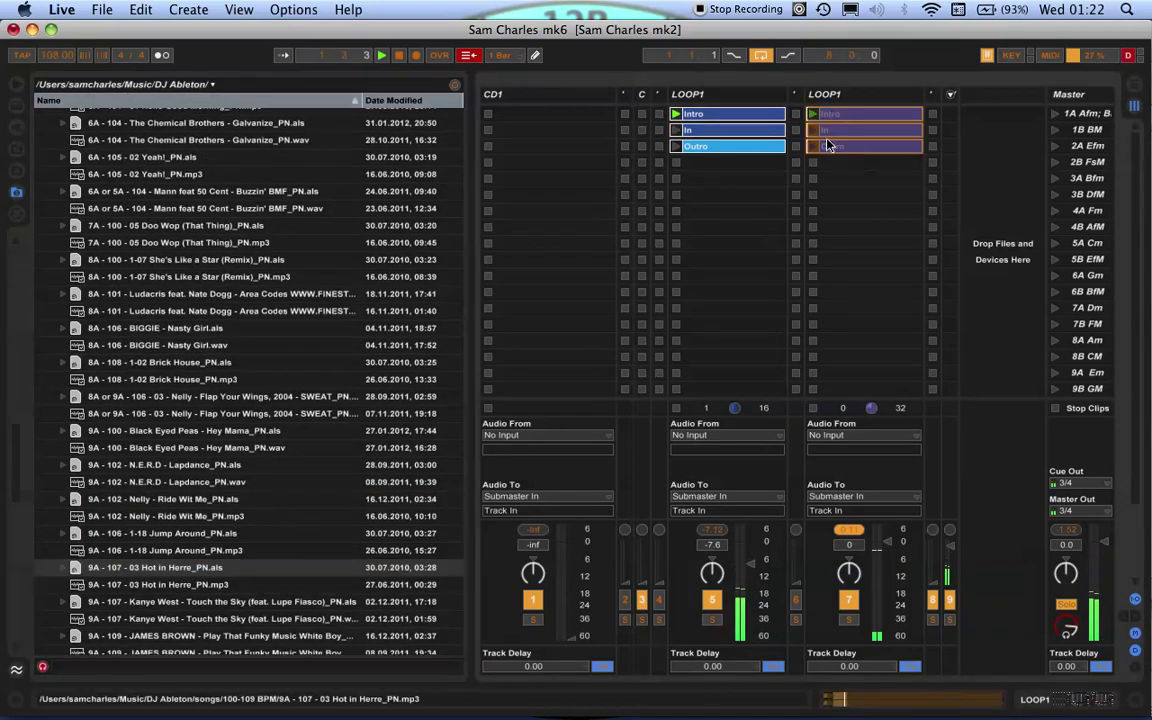
{"action": "scroll", "coordinate": [132, 397], "scroll_direction": "down", "scroll_amount": 6}
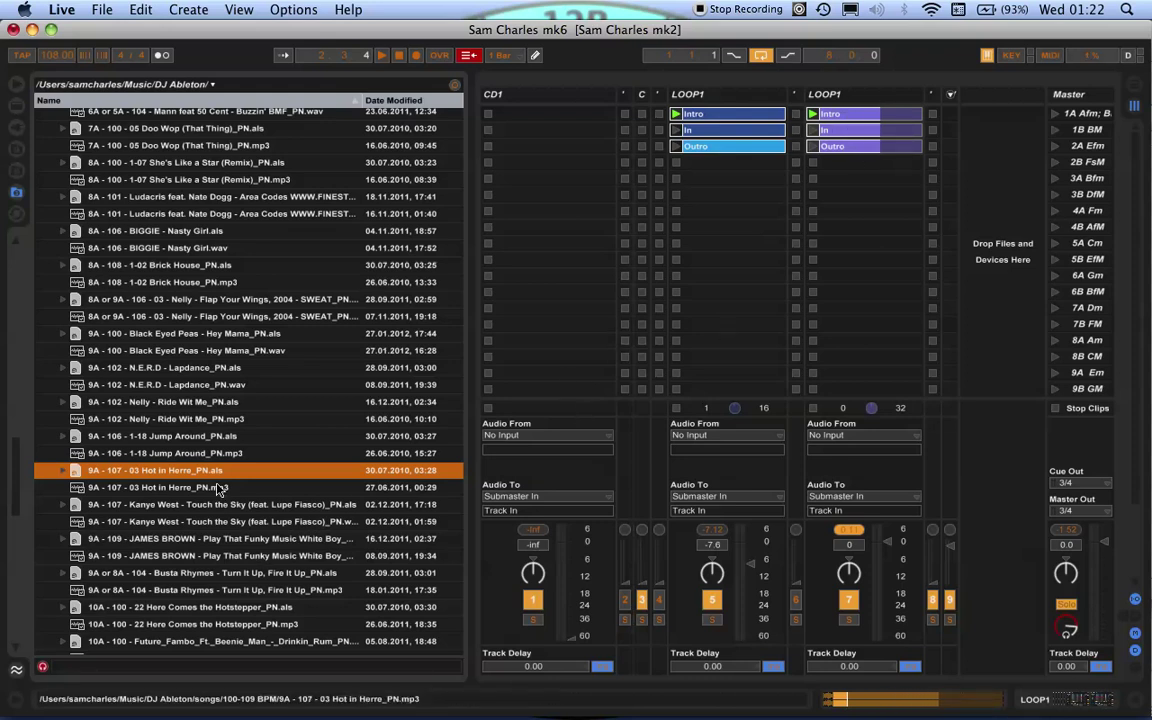
Step: Review the Audio, MIDI Sync and File Folder preferences, then close the preferences
{"action": "left_click", "coordinate": [61, 9]}
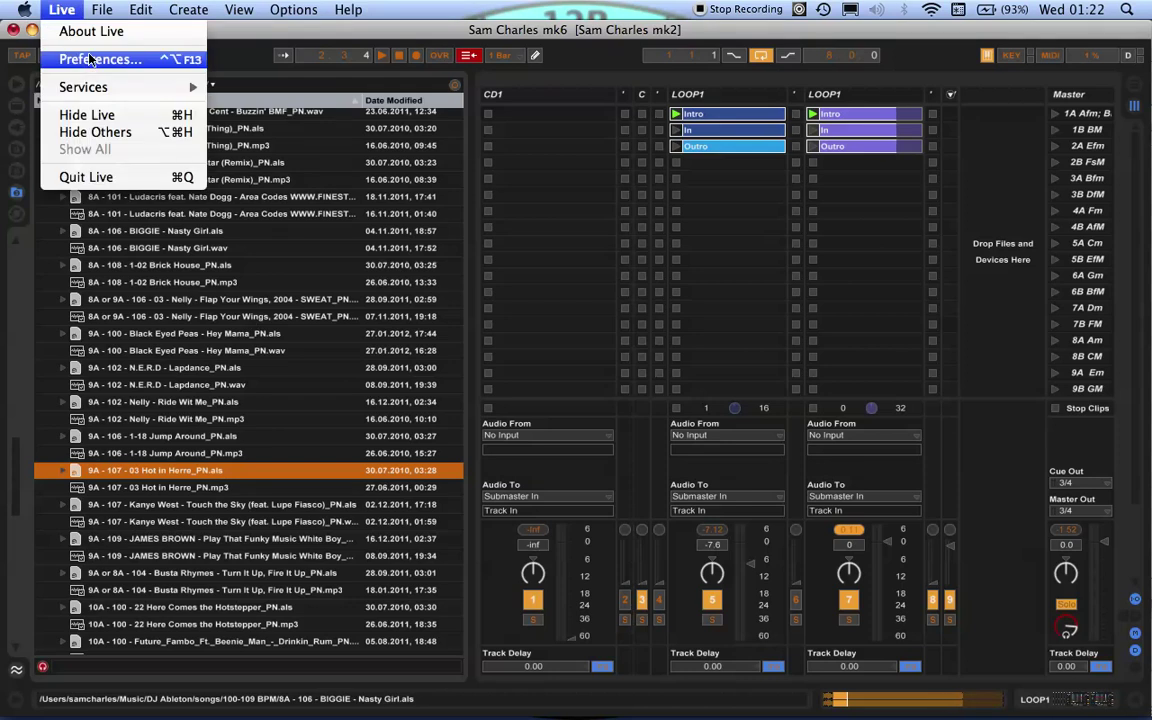
{"action": "left_click", "coordinate": [79, 47]}
{"action": "left_click", "coordinate": [373, 151]}
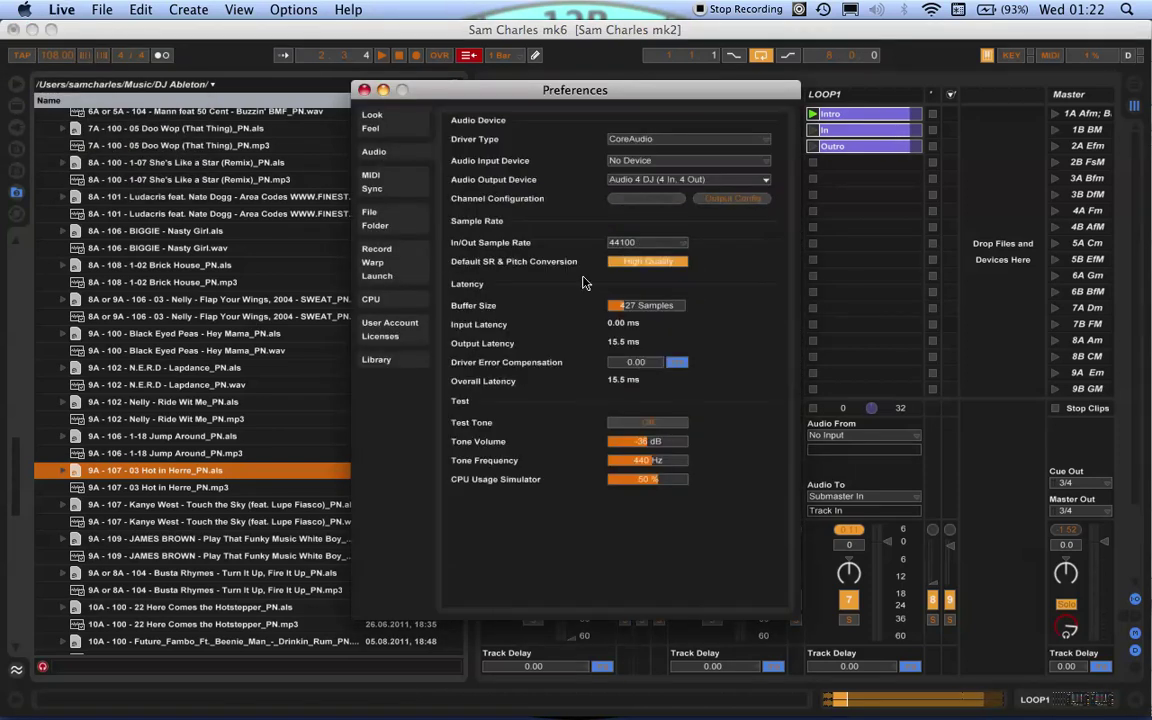
{"action": "left_click", "coordinate": [371, 181]}
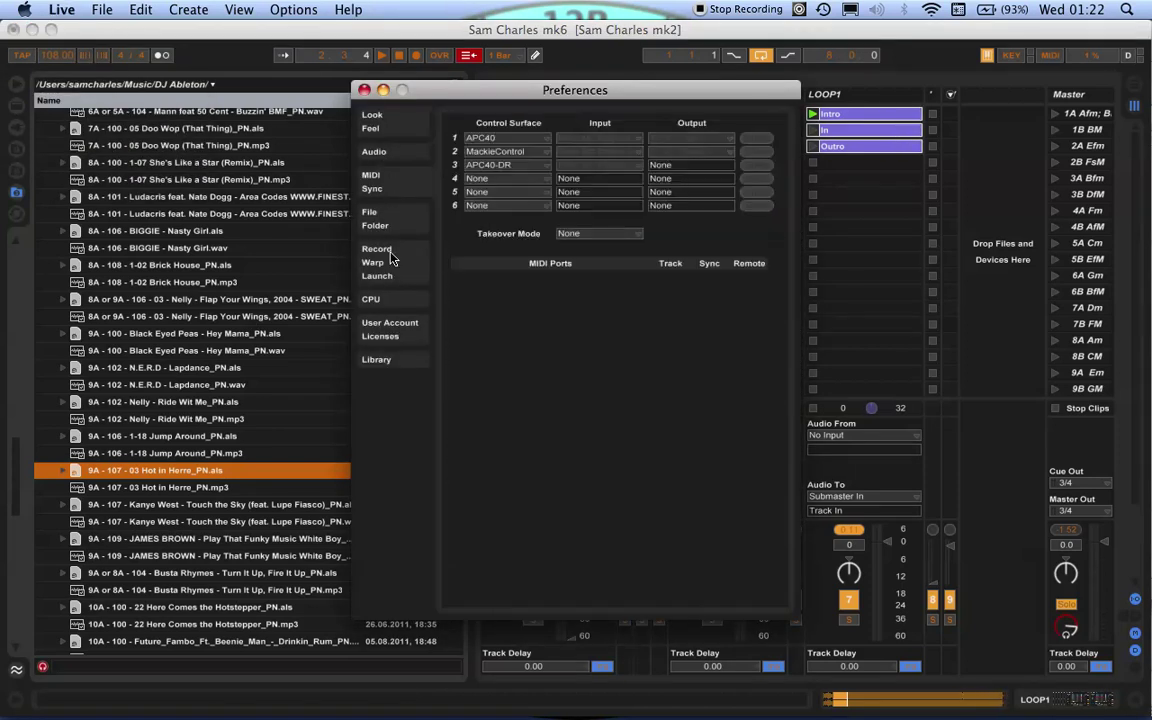
{"action": "left_click", "coordinate": [373, 218]}
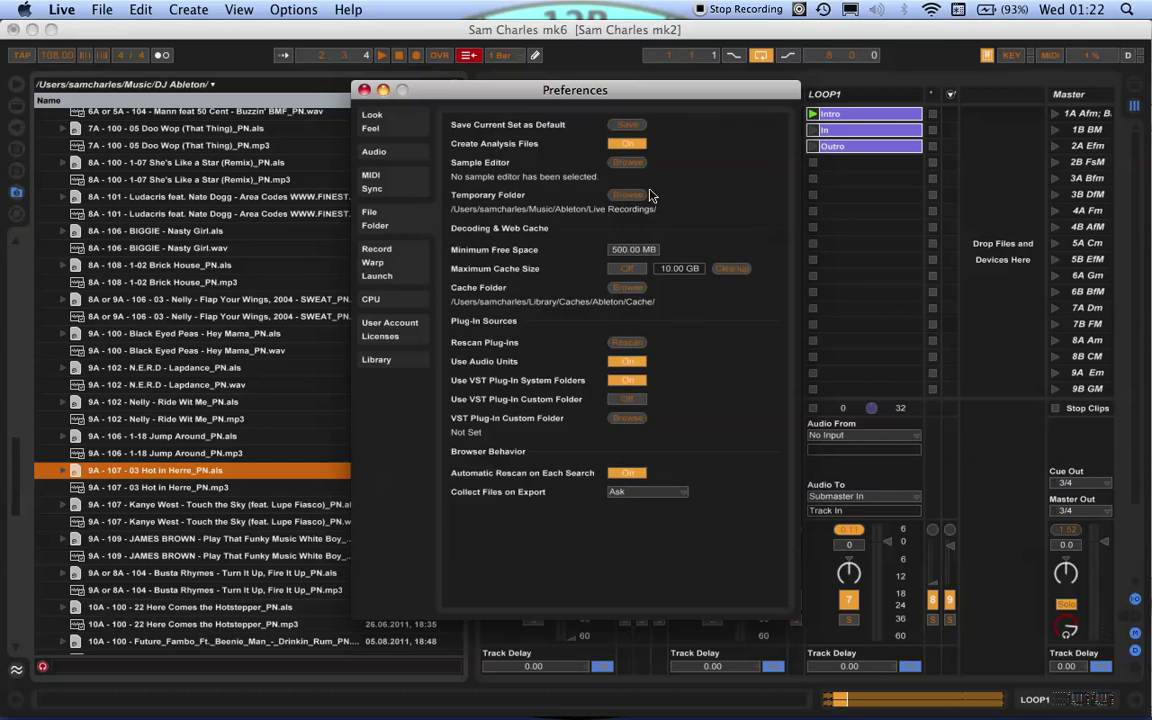
{"action": "left_click_drag", "start_coordinate": [638, 92], "coordinate": [441, 83]}
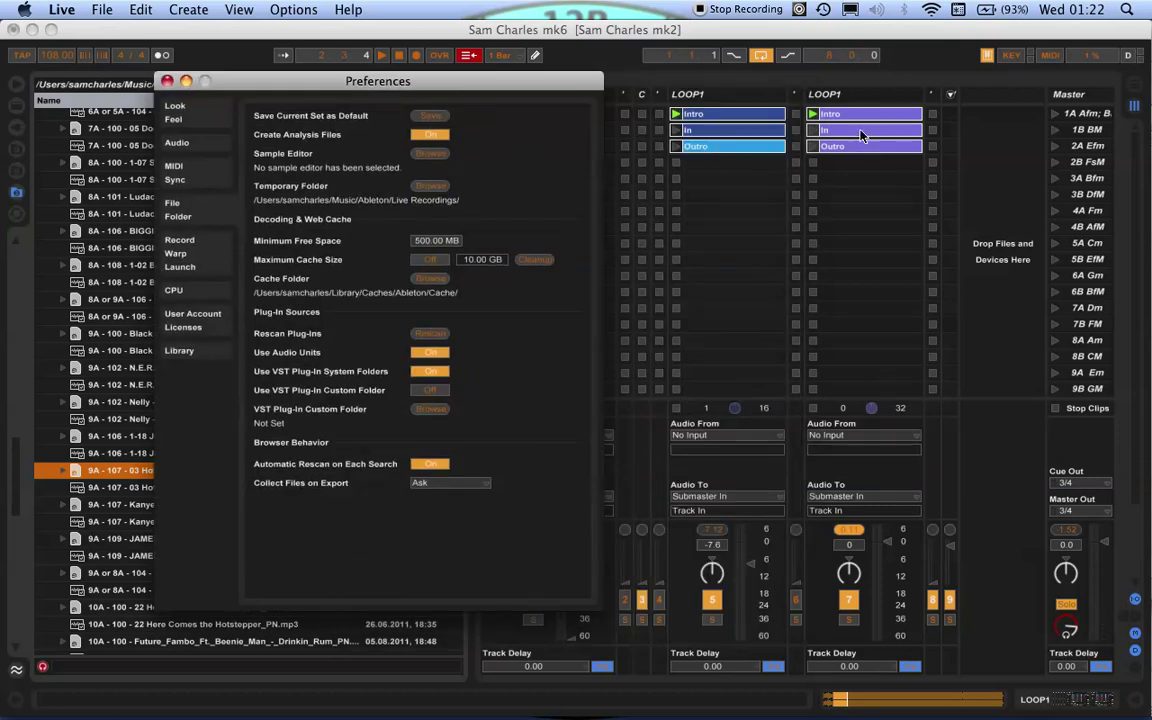
{"action": "left_click", "coordinate": [167, 81]}
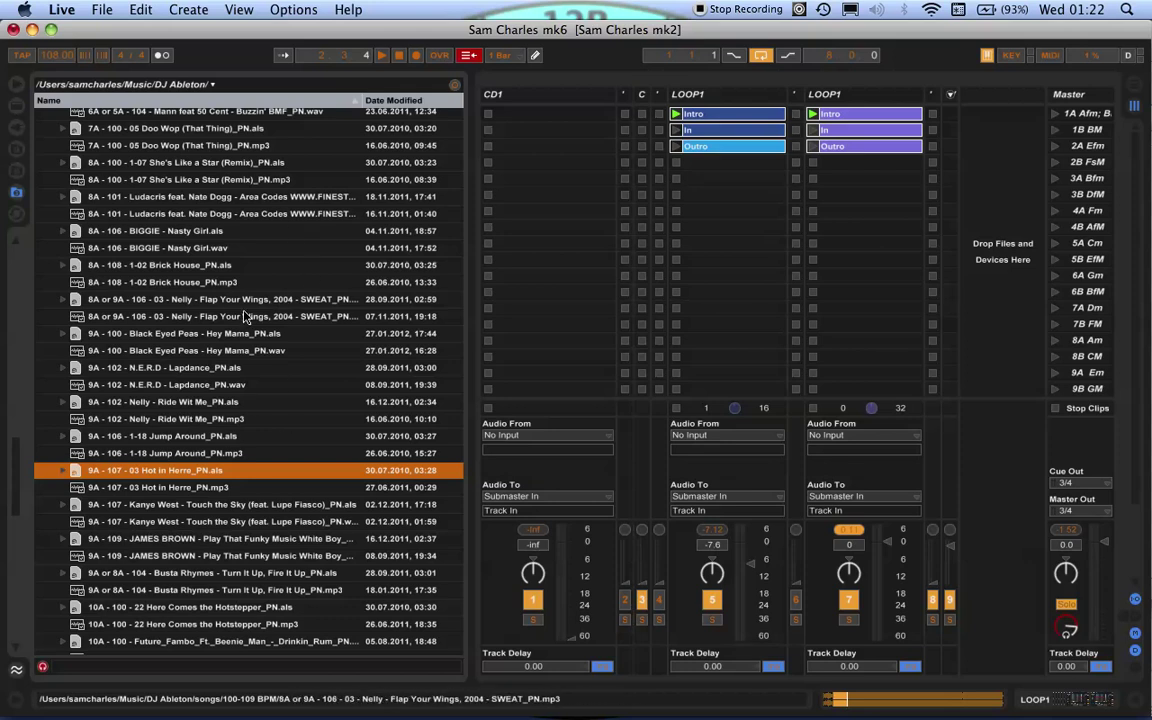
Step: Launch the 1A scene to play both Intro clips, then delete all clips from both LOOP1 tracks
{"action": "left_click", "coordinate": [1065, 113]}
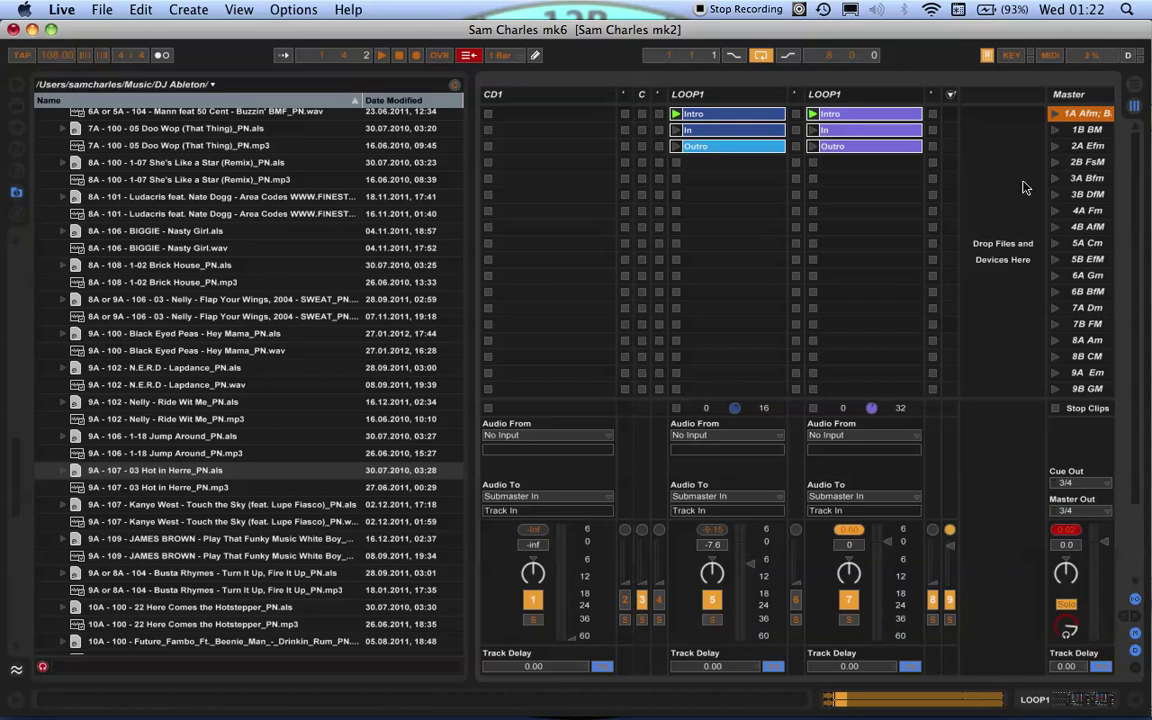
{"action": "left_click_drag", "start_coordinate": [905, 178], "coordinate": [697, 114]}
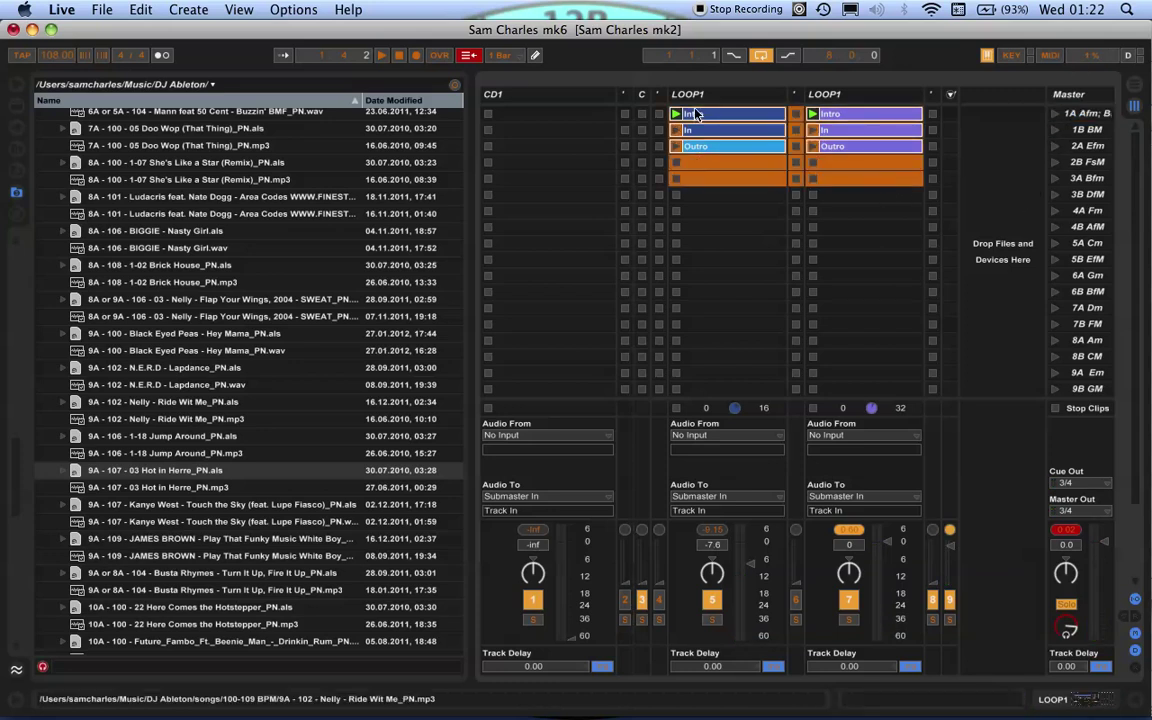
{"action": "key", "text": "Delete"}
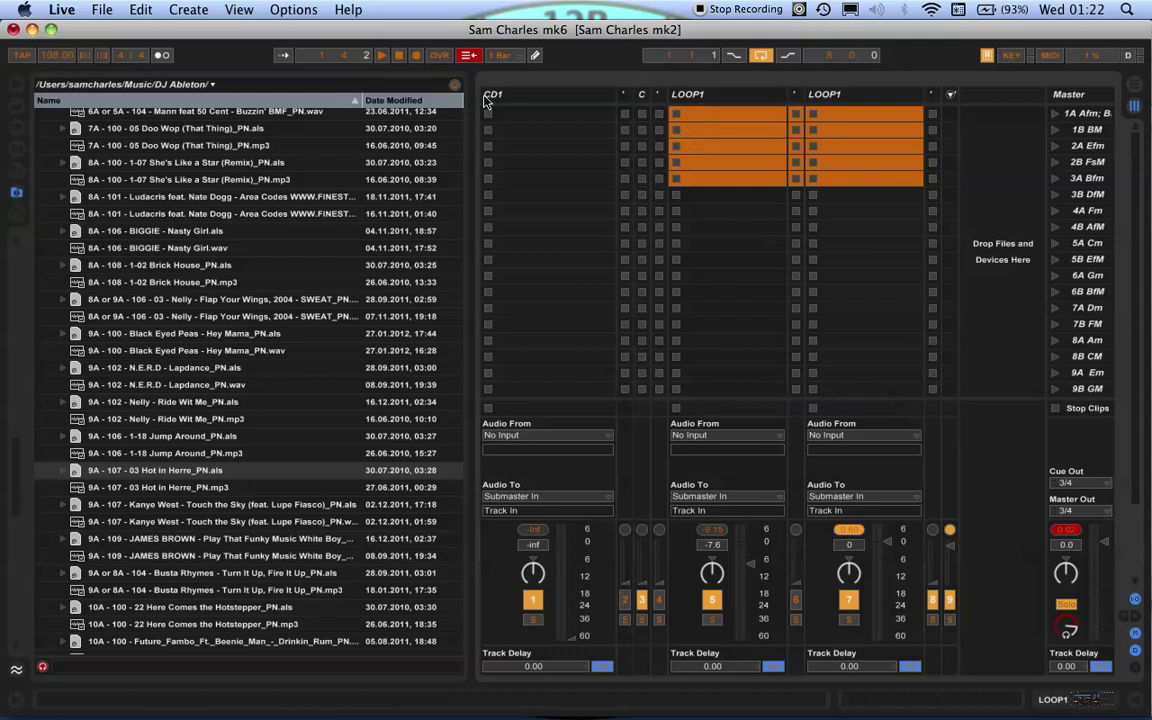
Step: Collapse the 100-109 BPM folder and select the 70-79 BPM folder
{"action": "left_click", "coordinate": [280, 300]}
{"action": "key", "text": "Left"}
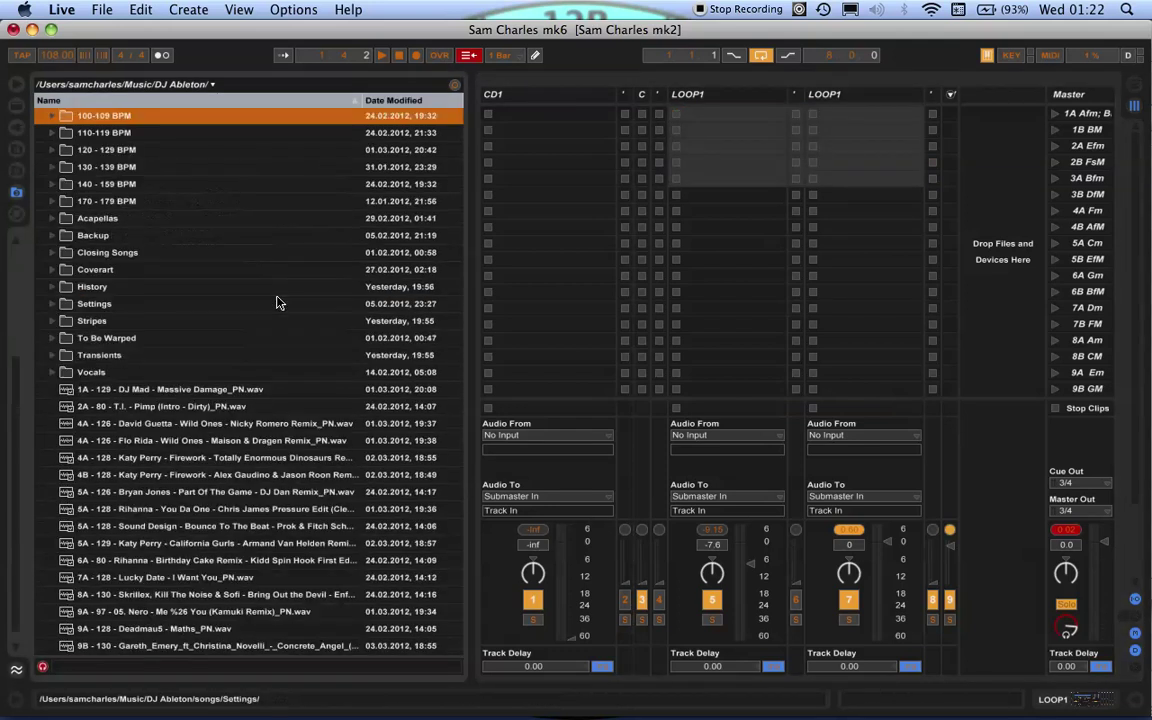
{"action": "key", "text": "Down"}
{"action": "key", "text": "Down"}
{"action": "key", "text": "Down"}
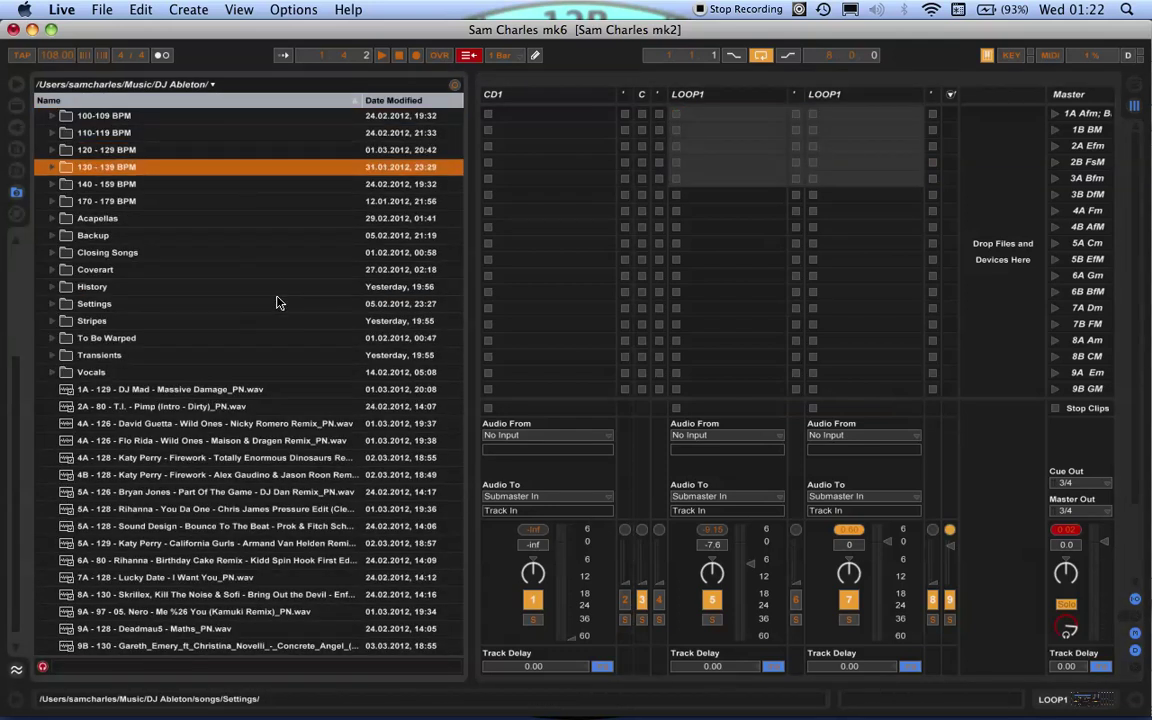
{"action": "key", "text": "Up"}
{"action": "key", "text": "Up"}
{"action": "key", "text": "Up"}
{"action": "key", "text": "Up"}
{"action": "key", "text": "Up"}
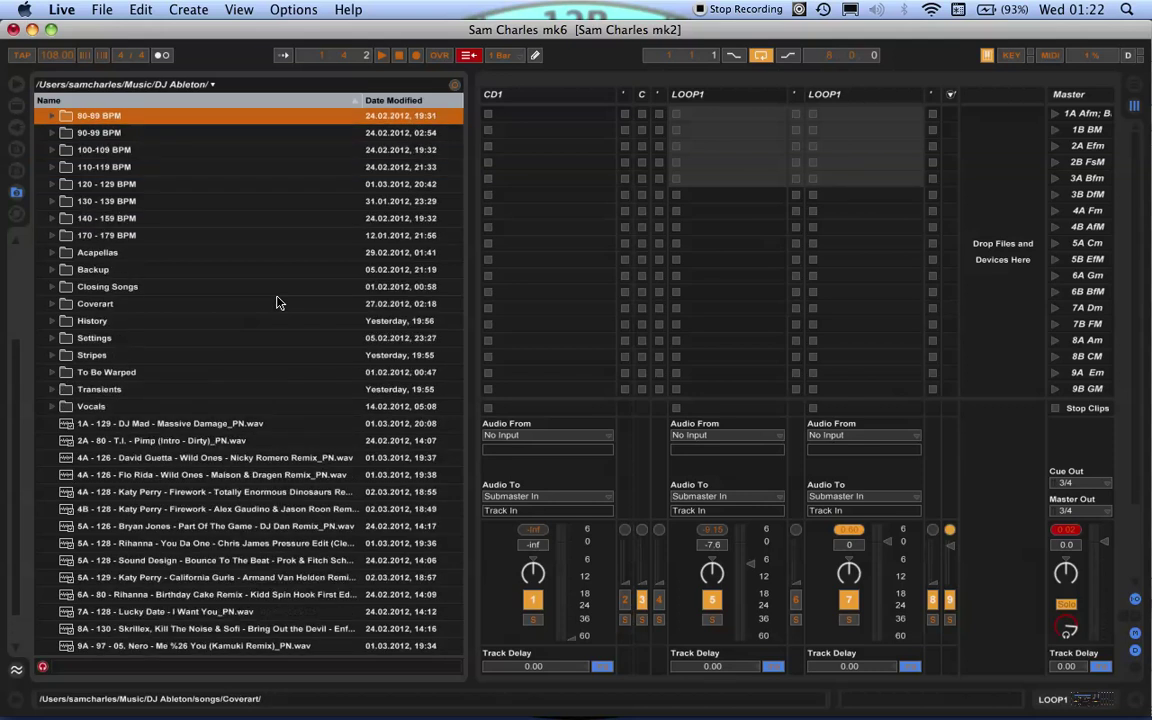
{"action": "key", "text": "Up"}
{"action": "key", "text": "Up"}
{"action": "key", "text": "Down"}
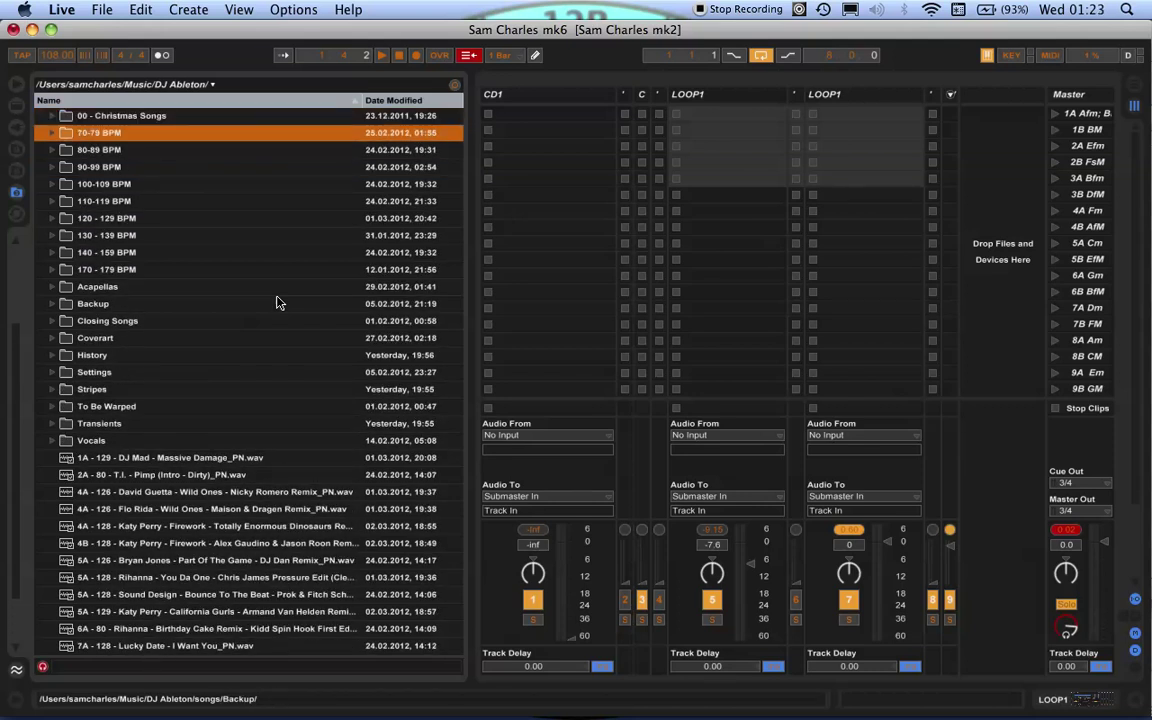